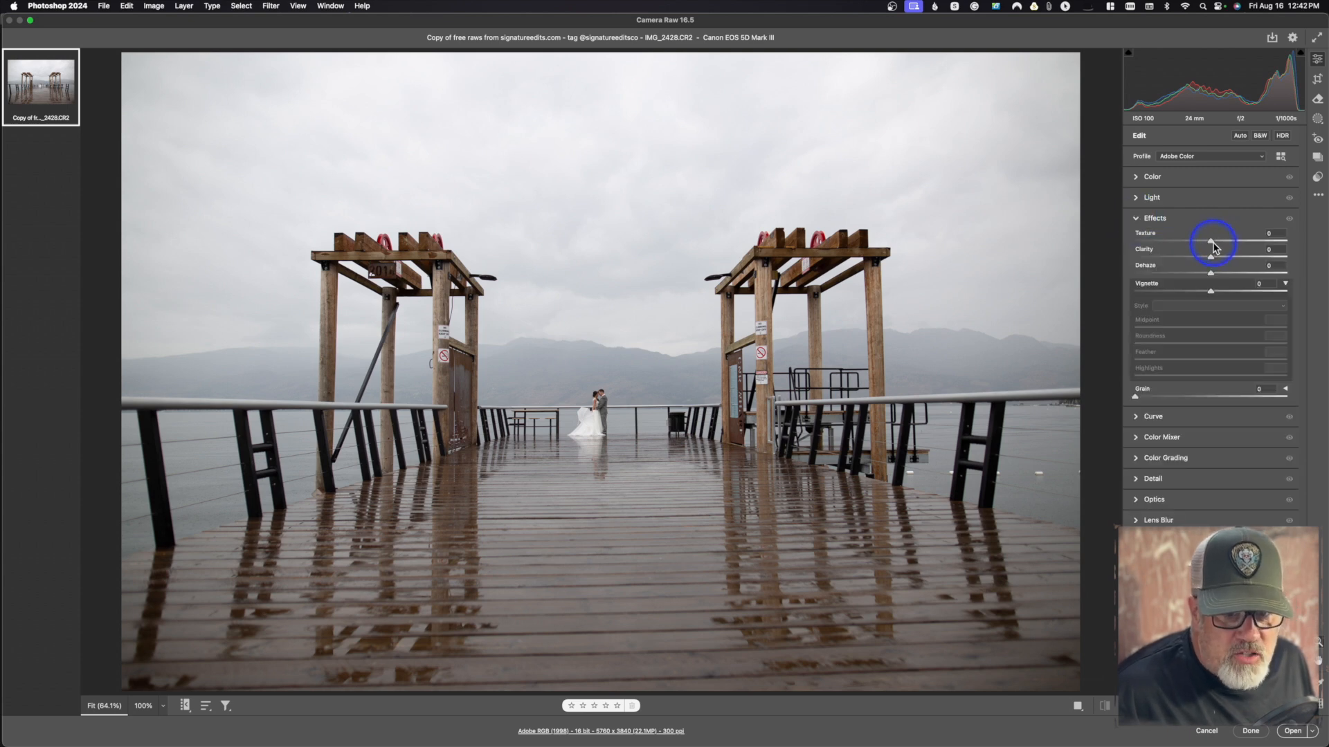
Set the wedding photo's Texture to +4, Clarity to +2 and Dehaze to -4, and add a slight vignette of -3.
mouse_move(1212, 246)
mouse_down()
mouse_move(1253, 244)
mouse_move(1200, 253)
mouse_move(1210, 248)
mouse_move(1249, 255)
mouse_move(1180, 270)
mouse_move(1212, 266)
mouse_up()
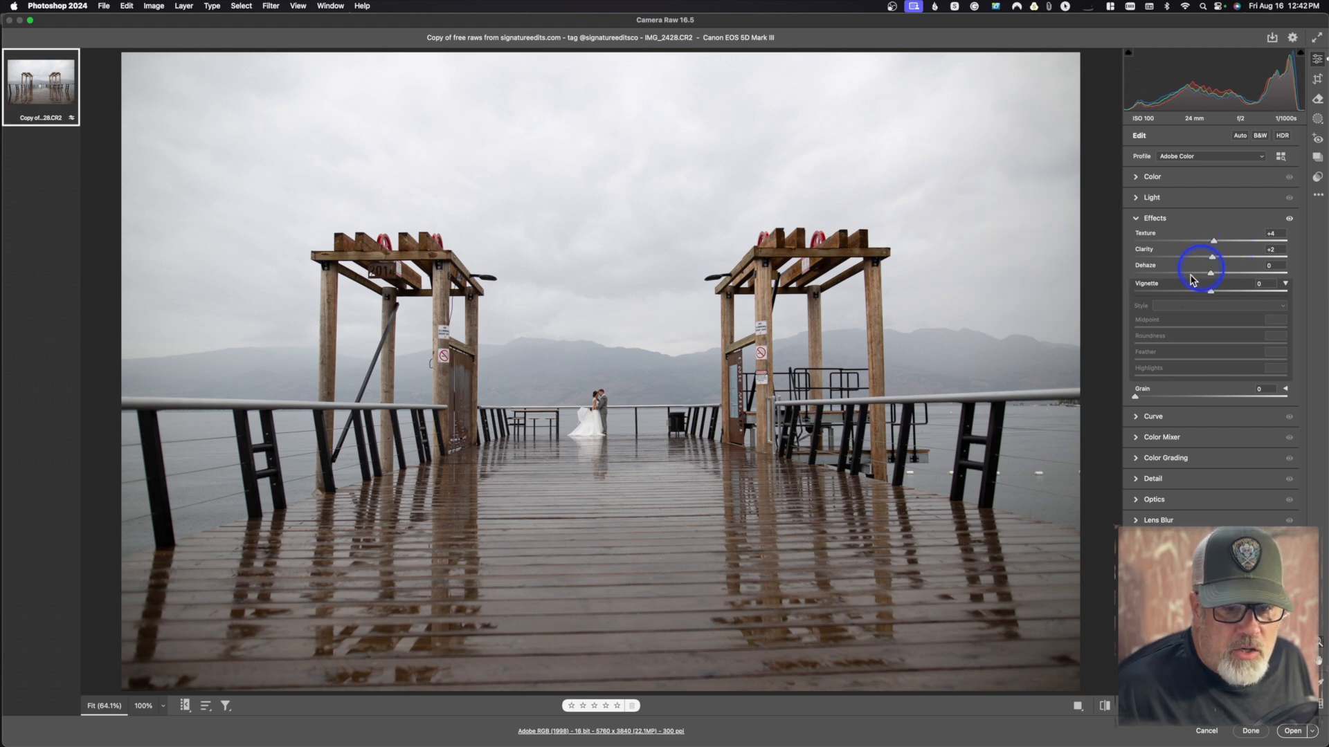
mouse_move(1212, 274)
mouse_down()
mouse_move(1248, 272)
mouse_move(1176, 277)
mouse_move(1212, 275)
mouse_move(1211, 294)
mouse_move(1193, 294)
mouse_move(1242, 296)
mouse_move(1208, 293)
mouse_up()
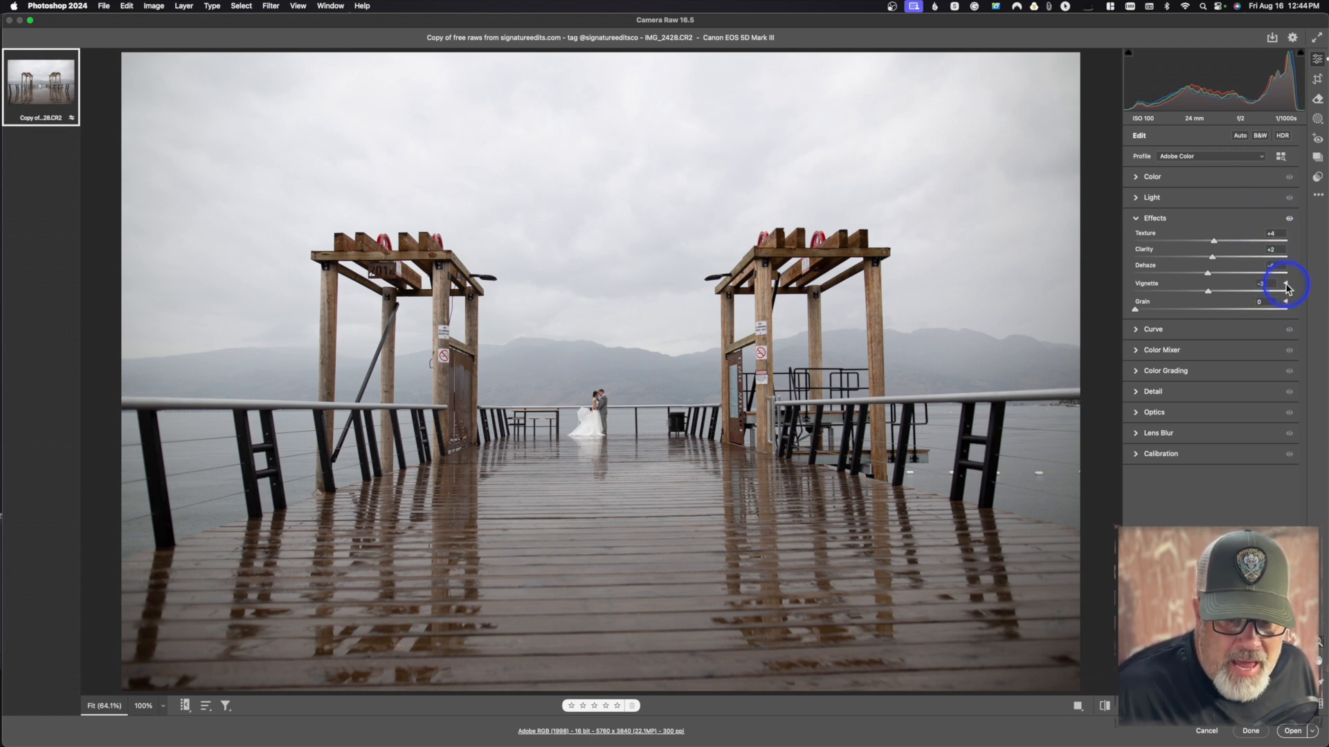
Show the detailed vignette options and strengthen the vignette to -38 with a Roundness of +1.
click(1285, 285)
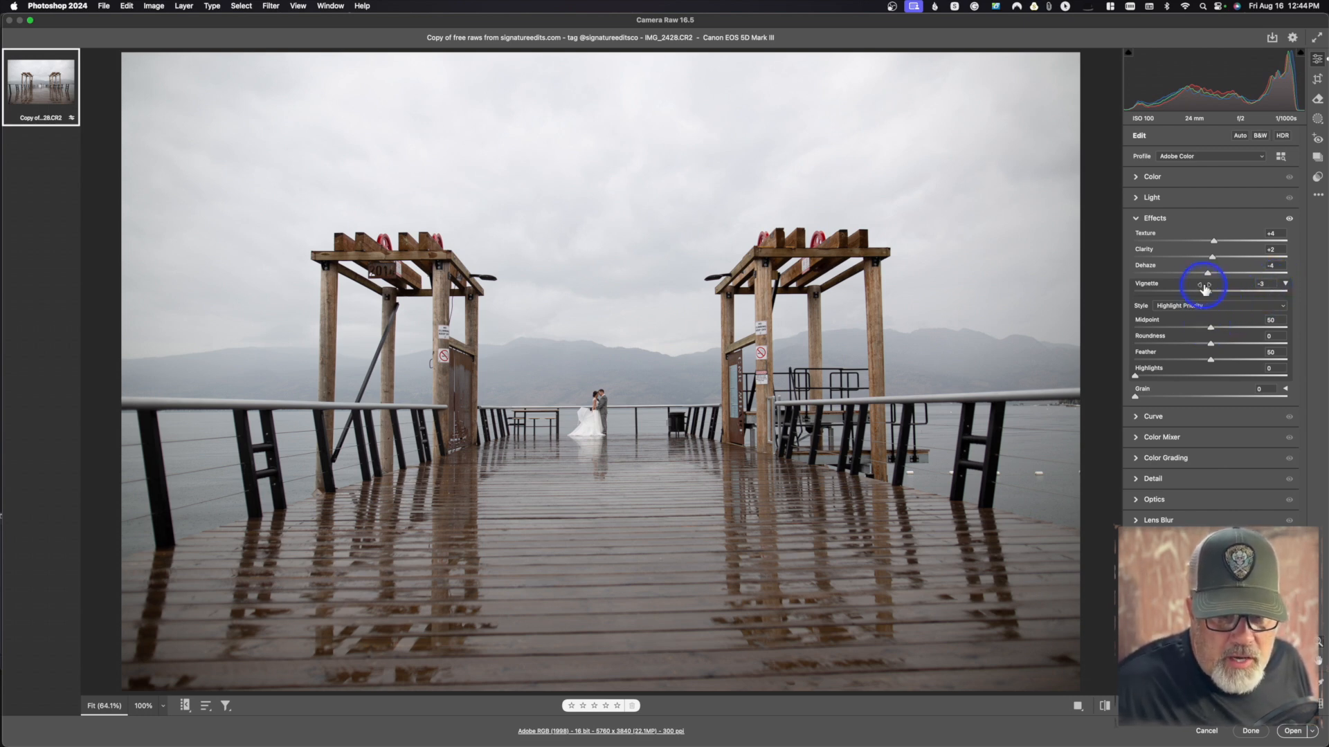
drag(1206, 290, 1181, 291)
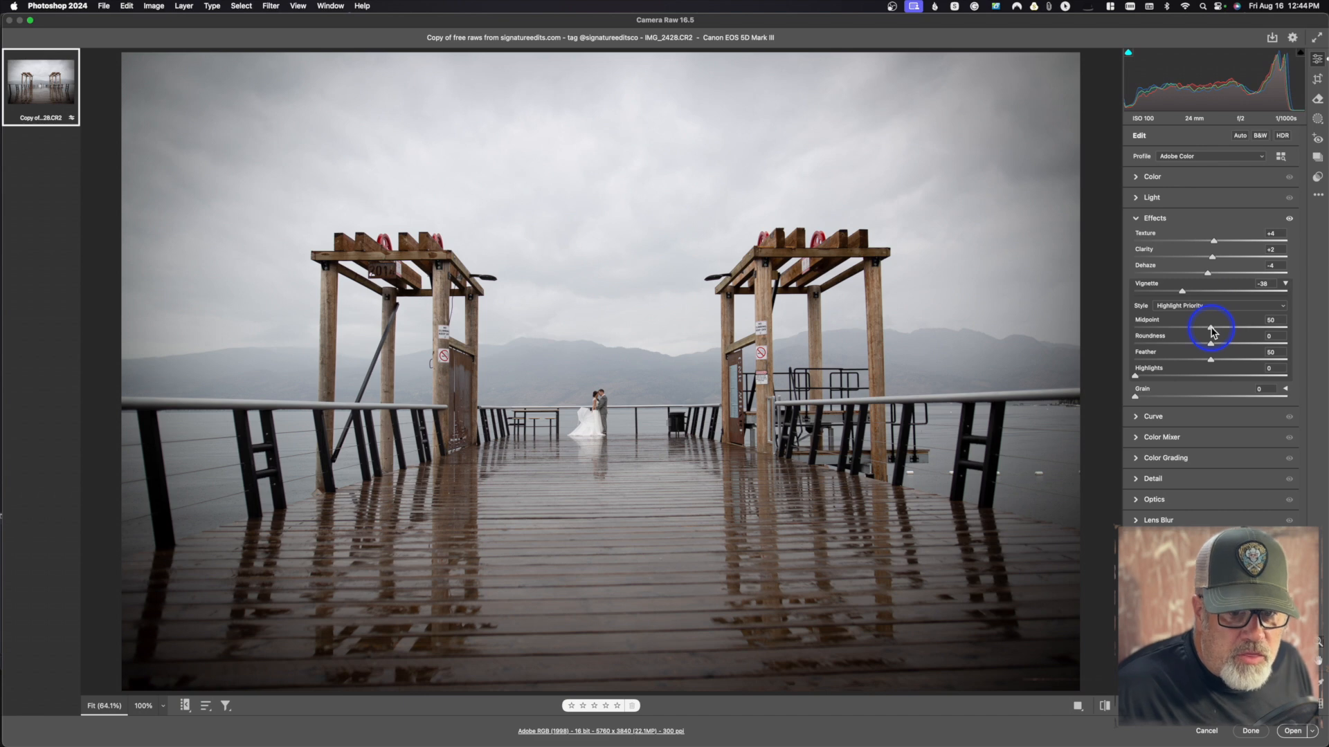
drag(1212, 330, 1211, 362)
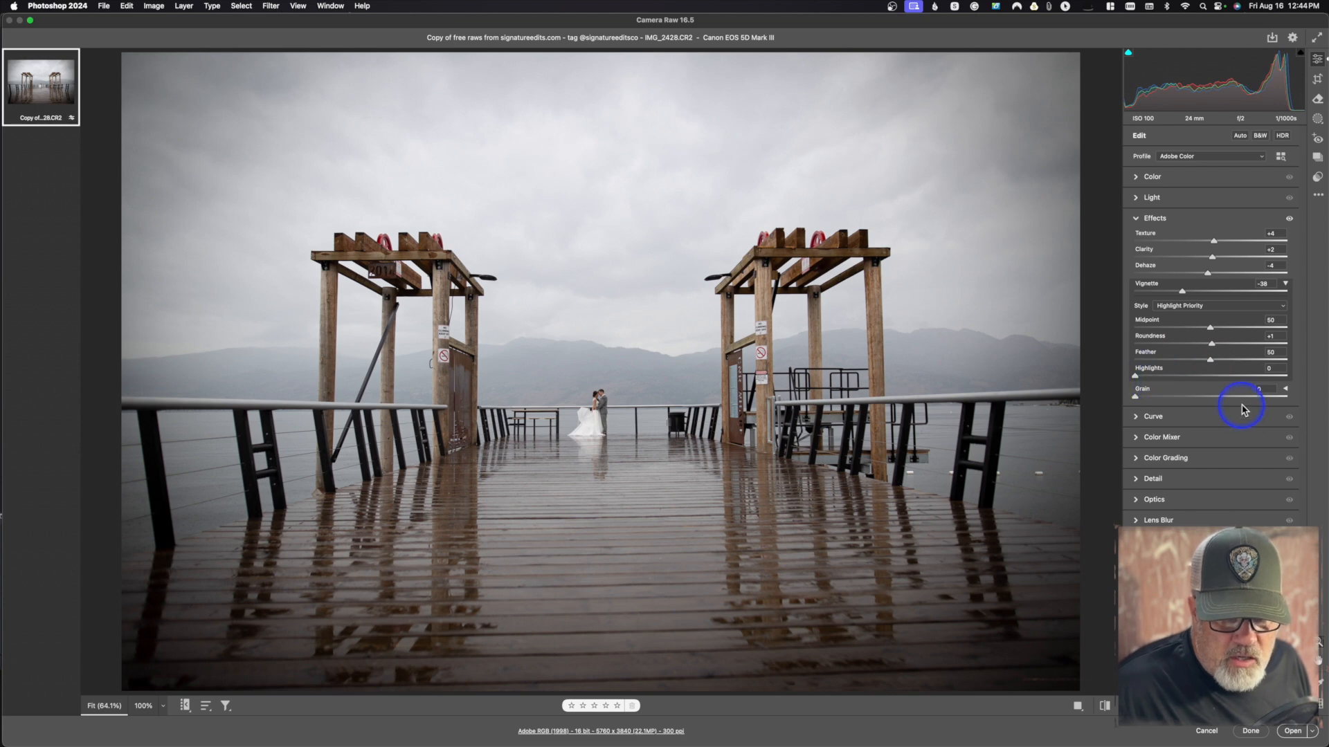
Show the grain options, add Grain of 42 to the wedding photo, and collapse the Effects settings.
click(1285, 389)
drag(1139, 398, 1198, 397)
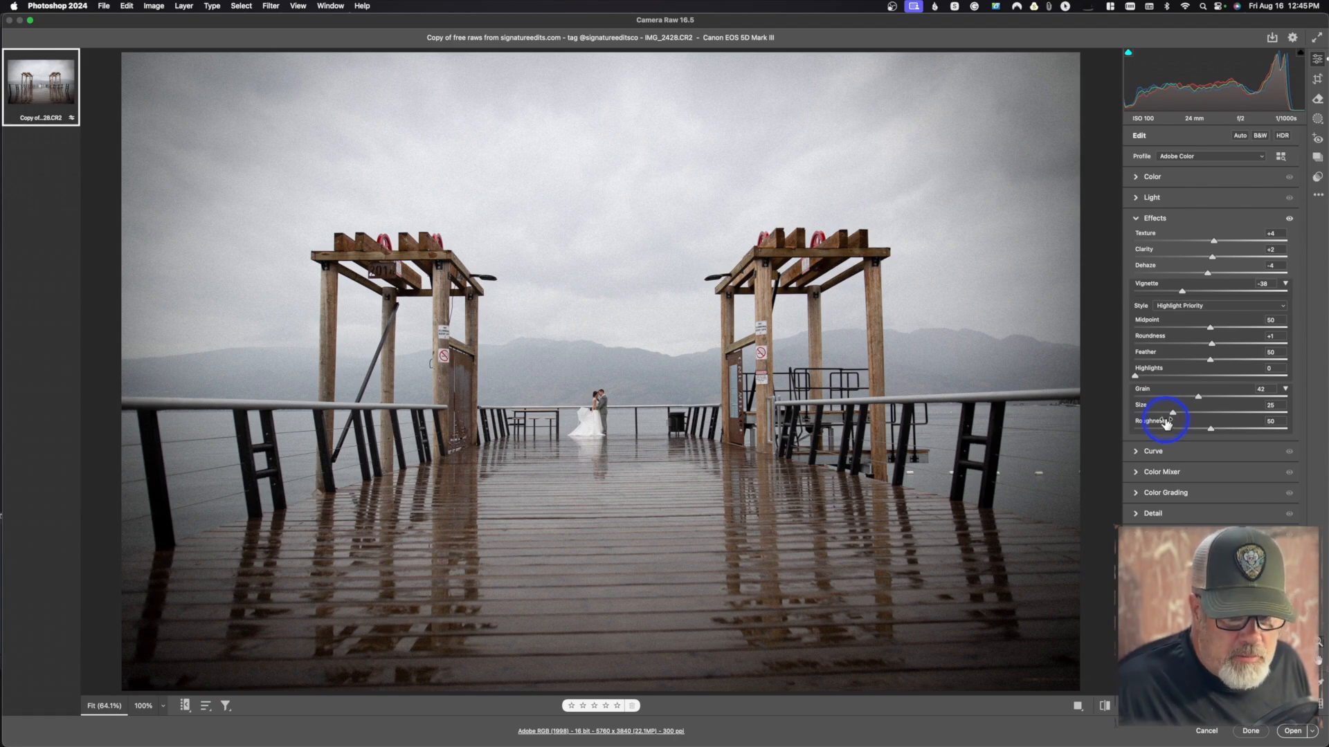
click(1136, 220)
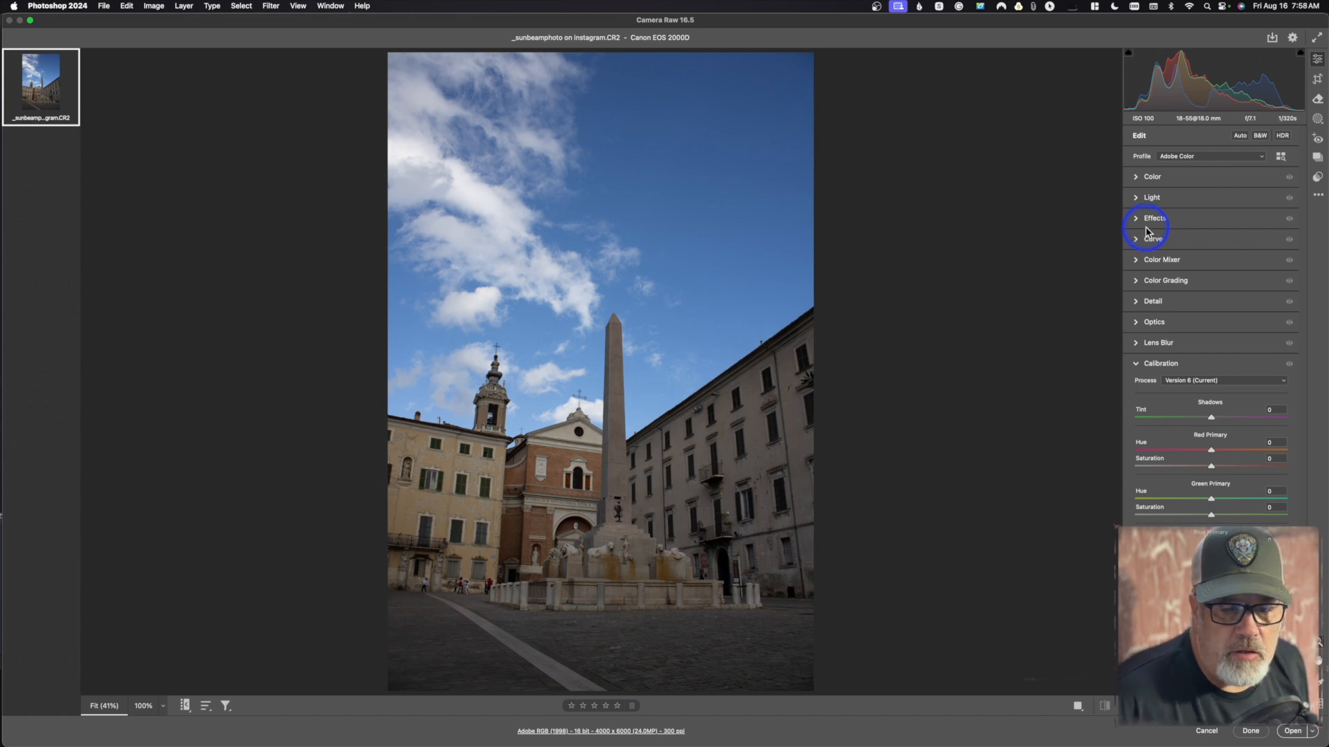
Look over the Curve settings and the Light settings for the obelisk photo, and return to Curve.
click(1139, 241)
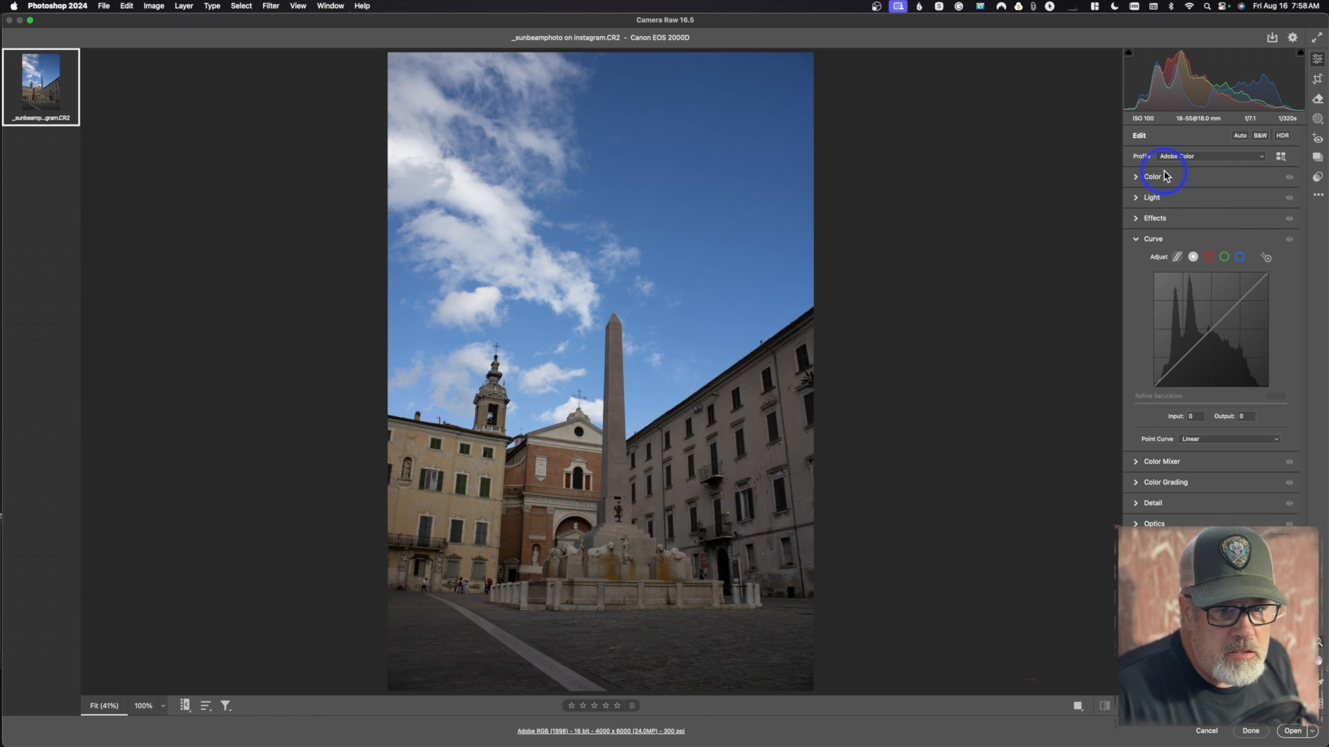
click(1149, 198)
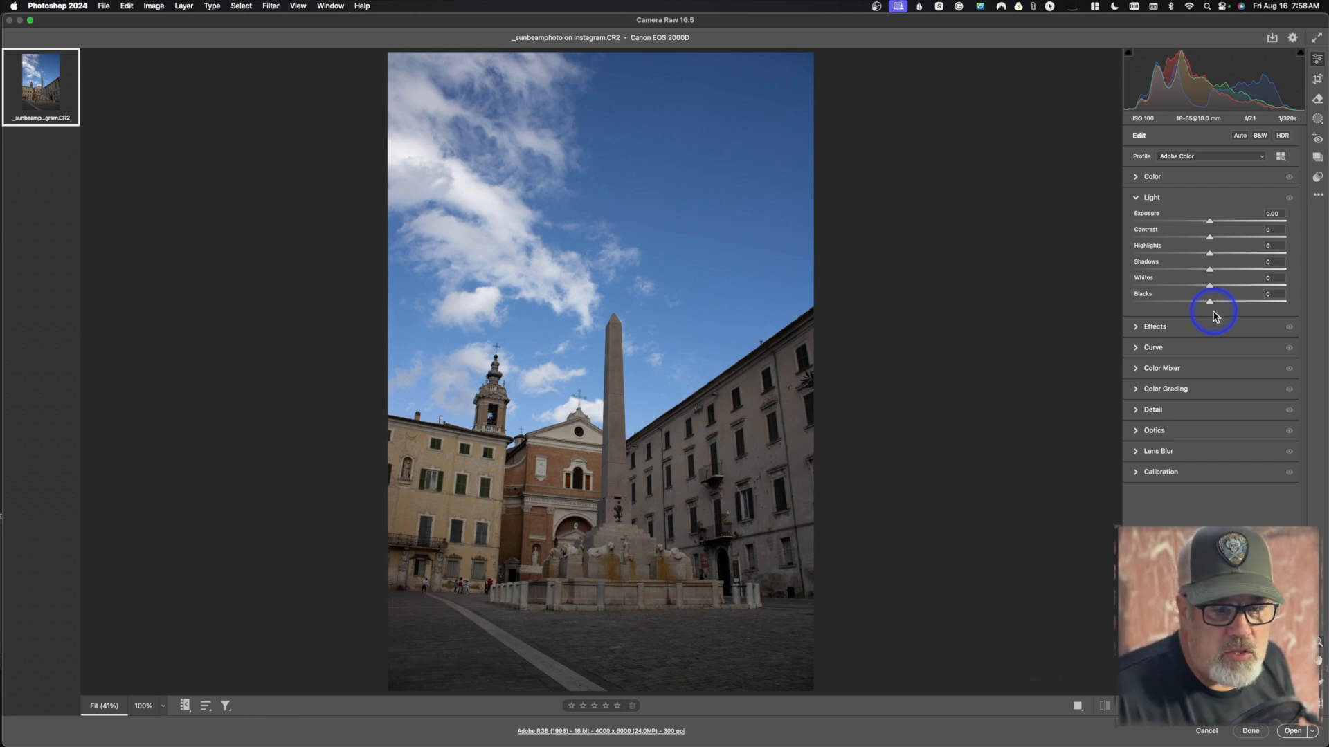
click(1208, 347)
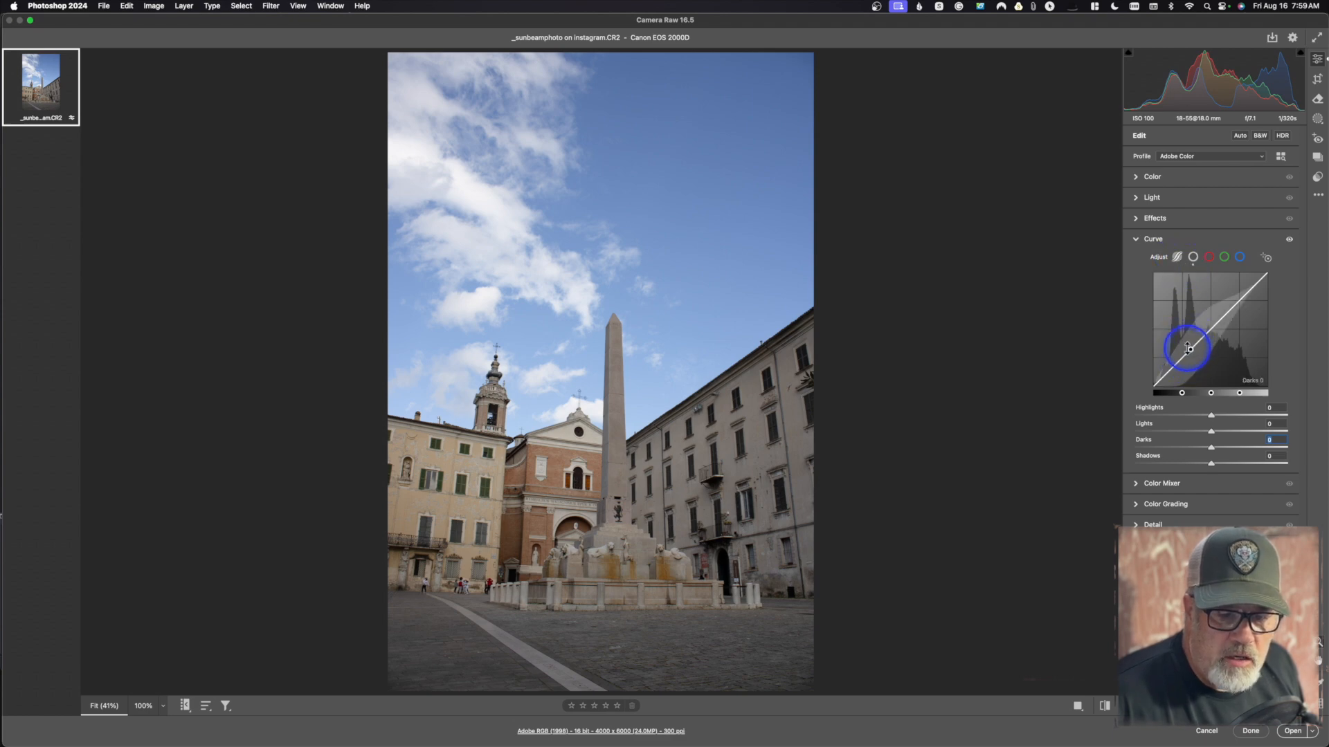
On the parametric curve, try raising Darks to +53, set it back to 0, and lower Lights to -25.
drag(1188, 348, 1142, 321)
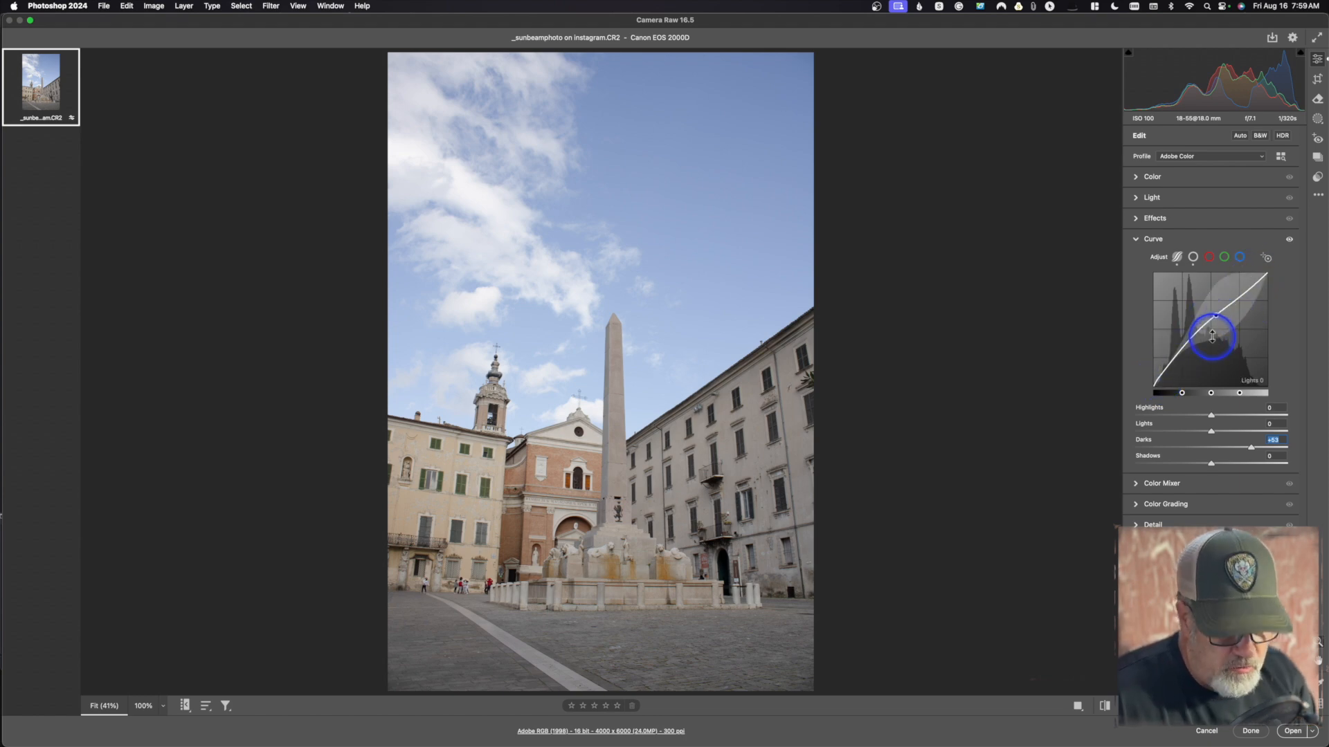
text(0)
drag(1232, 307, 1256, 321)
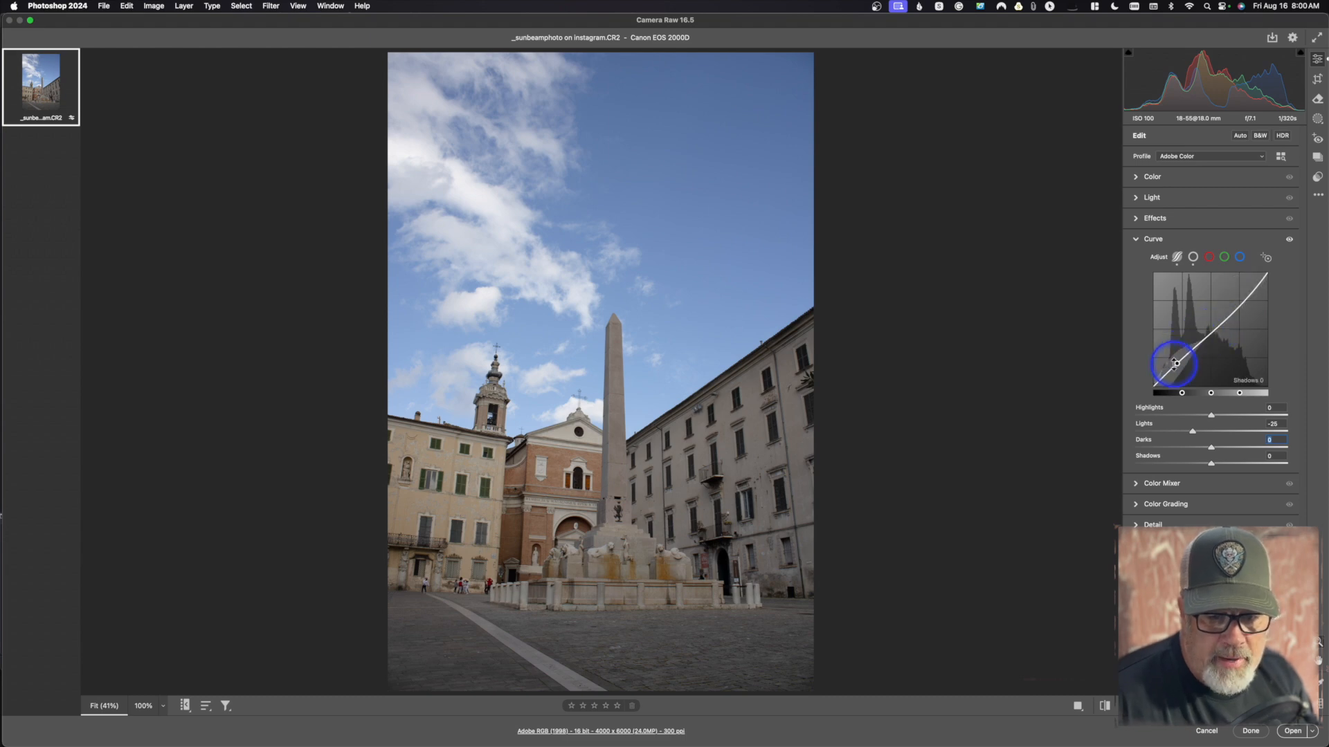
Check the point curve against the parametric curve and reset all Curve adjustments.
click(1193, 256)
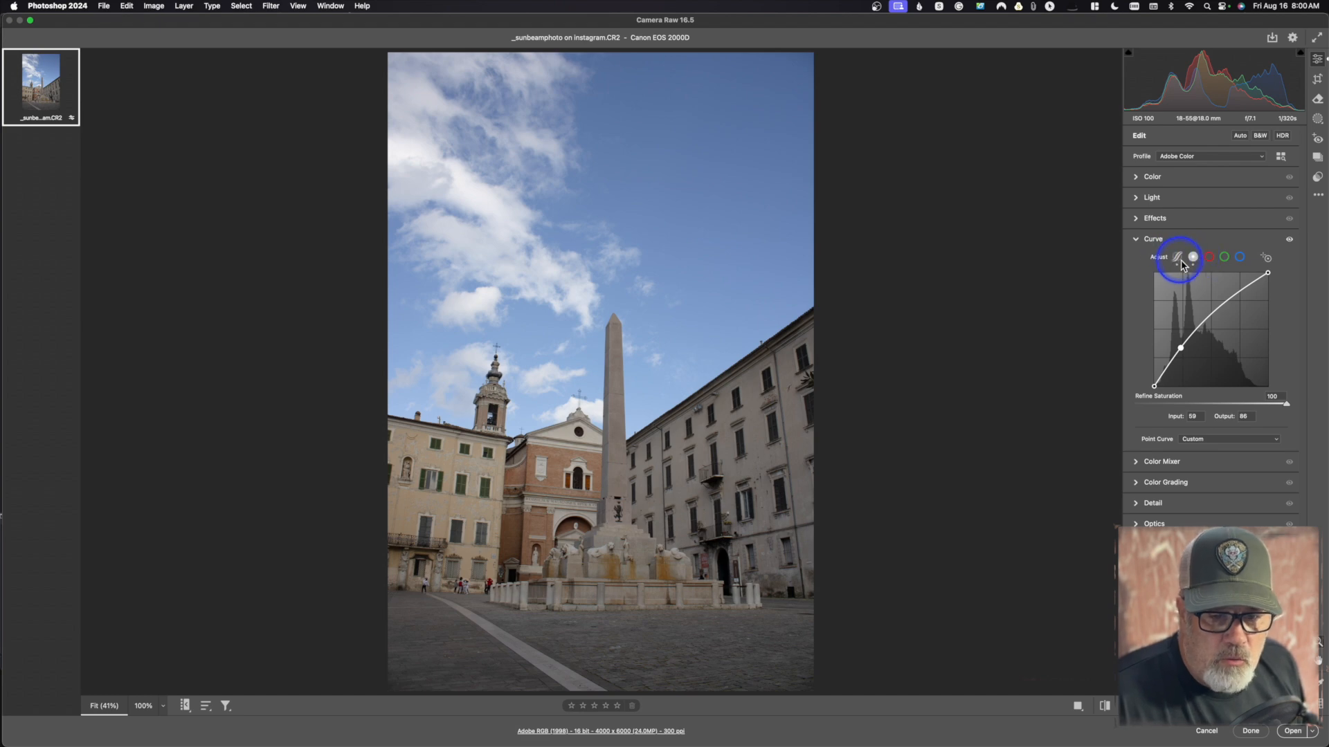
click(1180, 259)
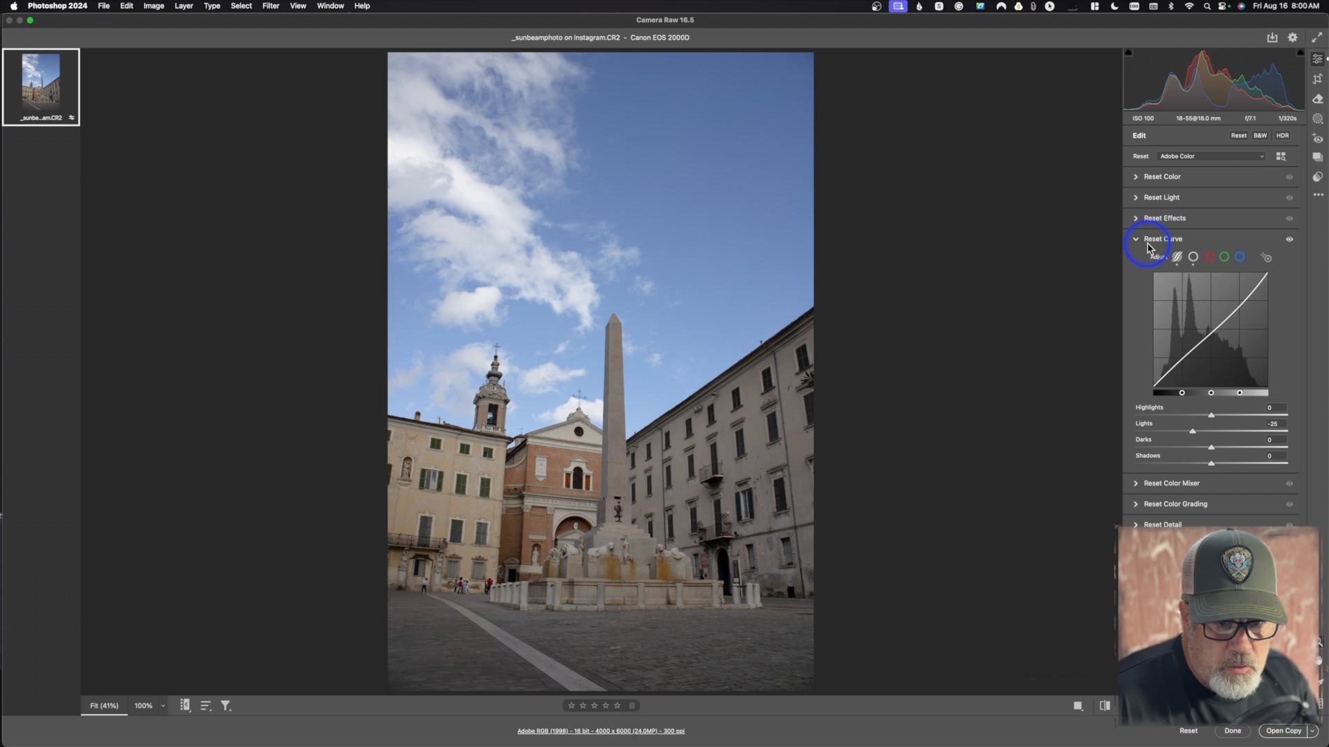
alt+click(1158, 241)
On the point curve, try the white point at input 252 and the black point at input 31, returning both to their corners.
click(1196, 257)
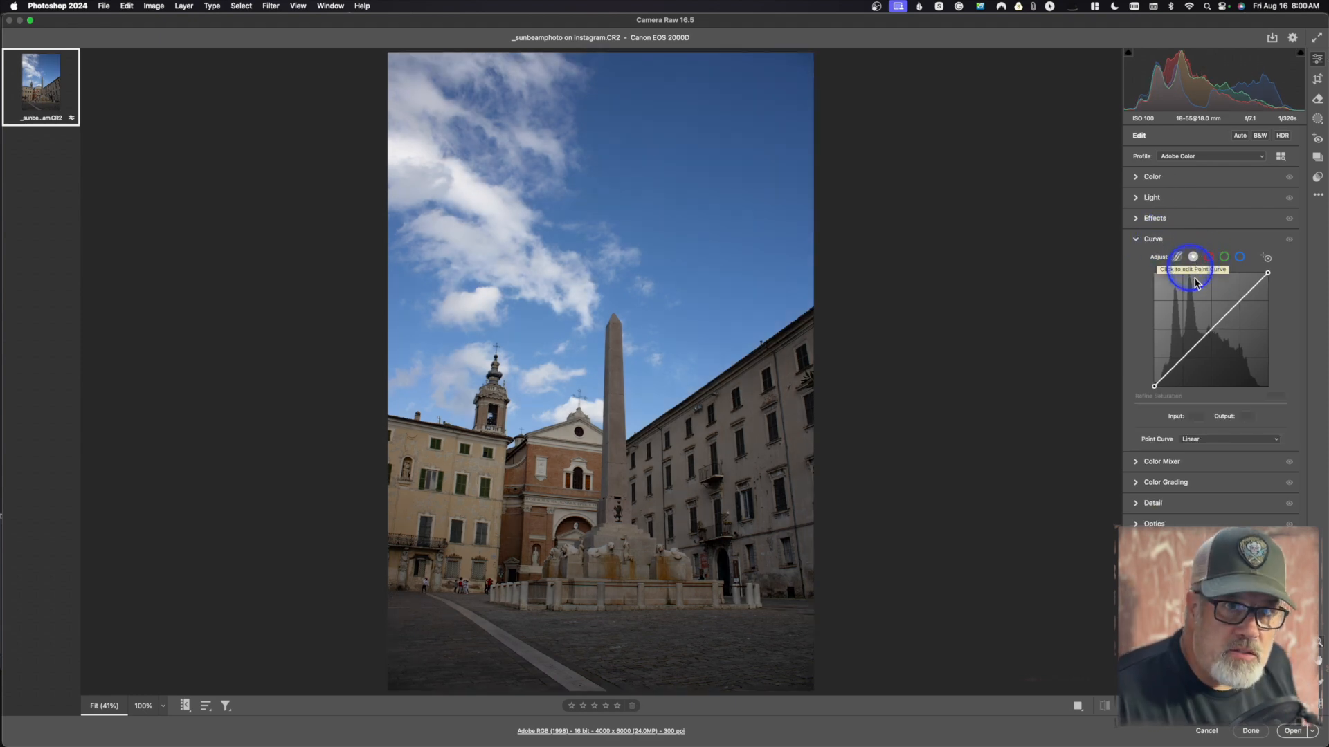
drag(1268, 272, 1266, 273)
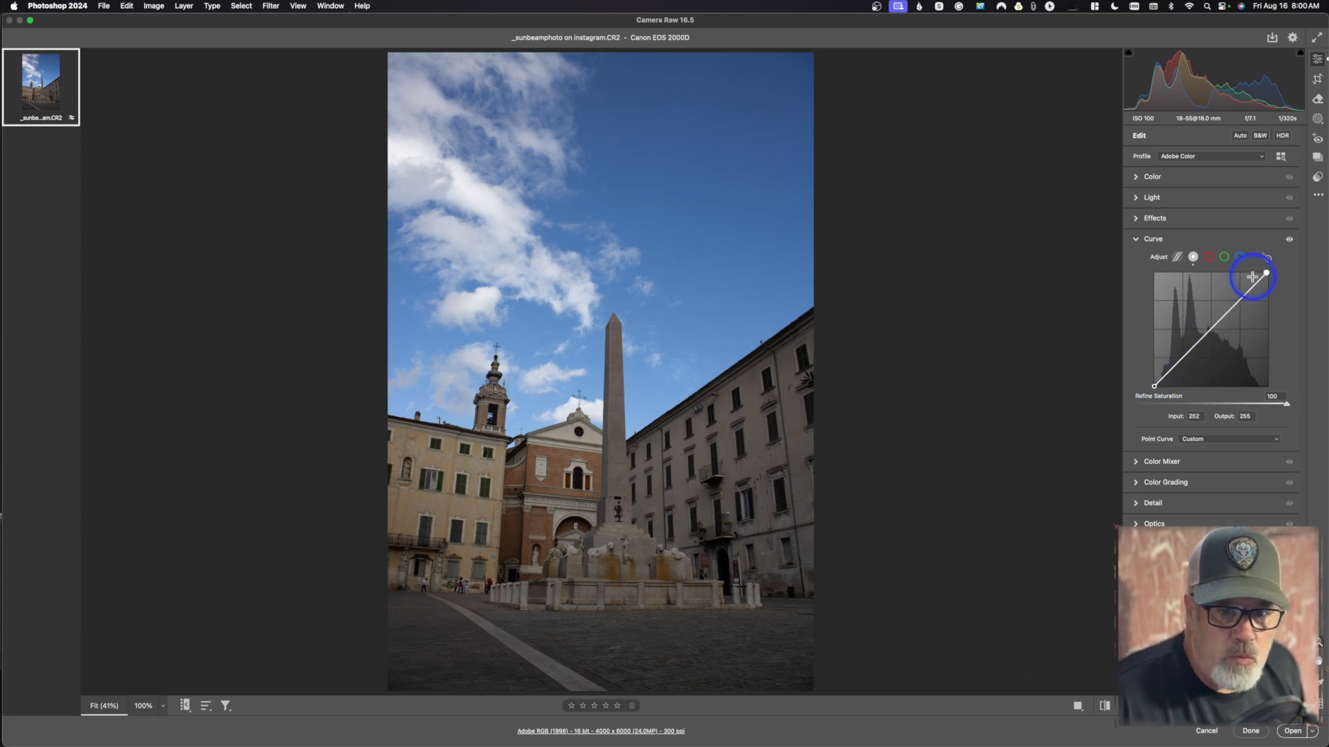
mouse_move(1267, 273)
mouse_down()
mouse_move(1245, 273)
mouse_move(1275, 273)
mouse_move(1280, 297)
mouse_move(1273, 270)
mouse_up()
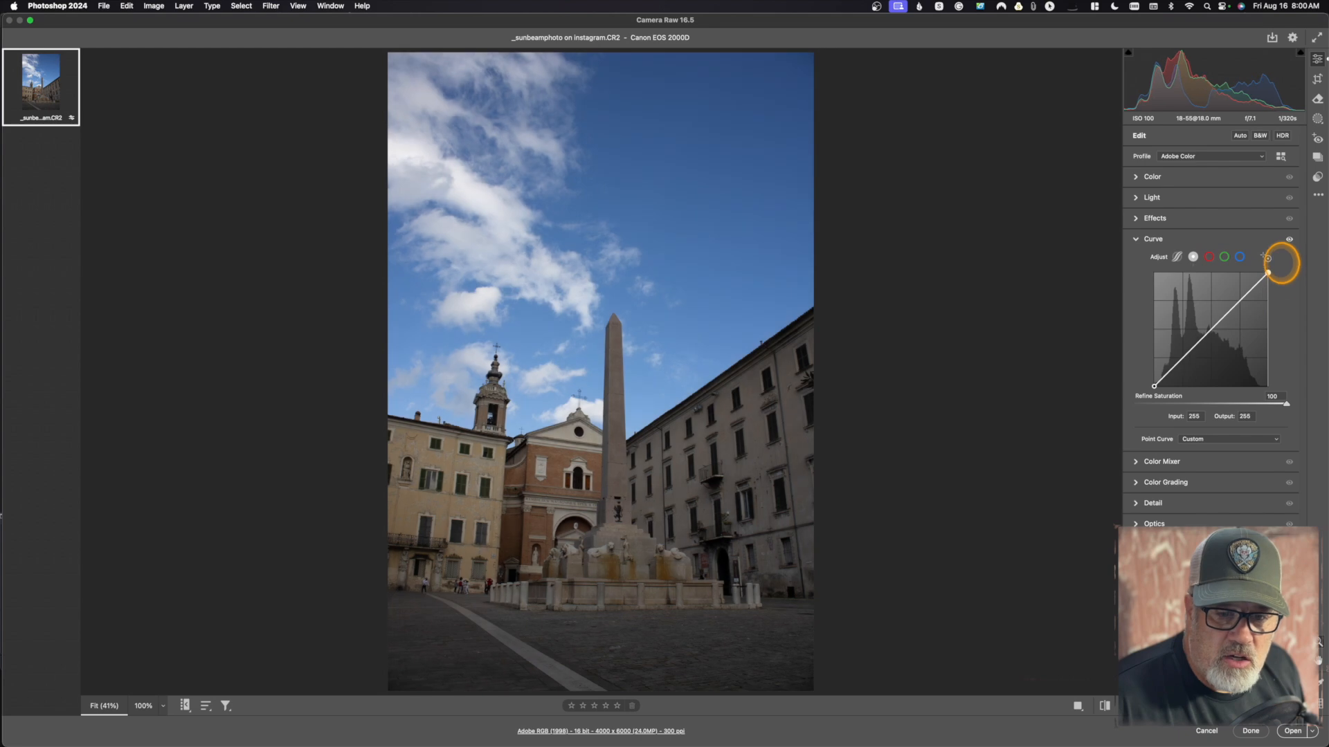
mouse_move(1155, 385)
mouse_down()
mouse_move(1155, 366)
mouse_move(1154, 384)
mouse_move(1168, 386)
mouse_up()
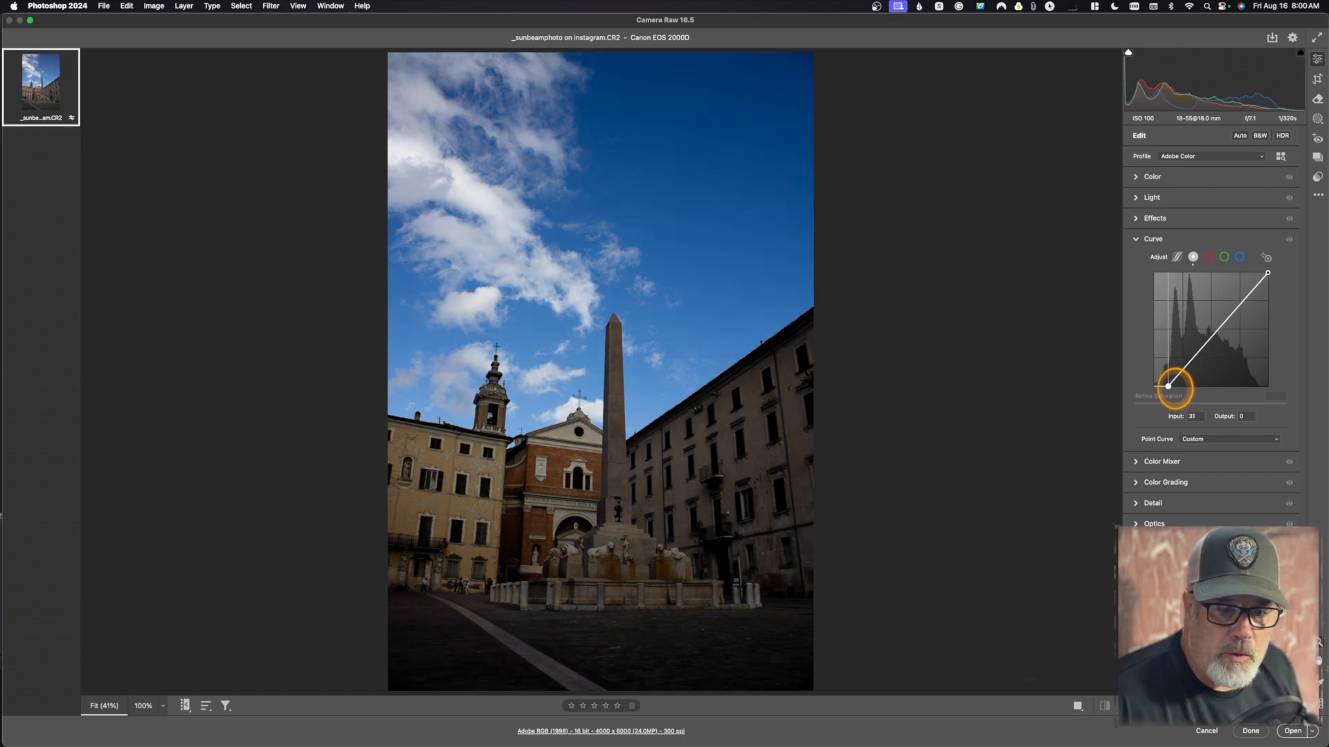
drag(1168, 386, 1154, 386)
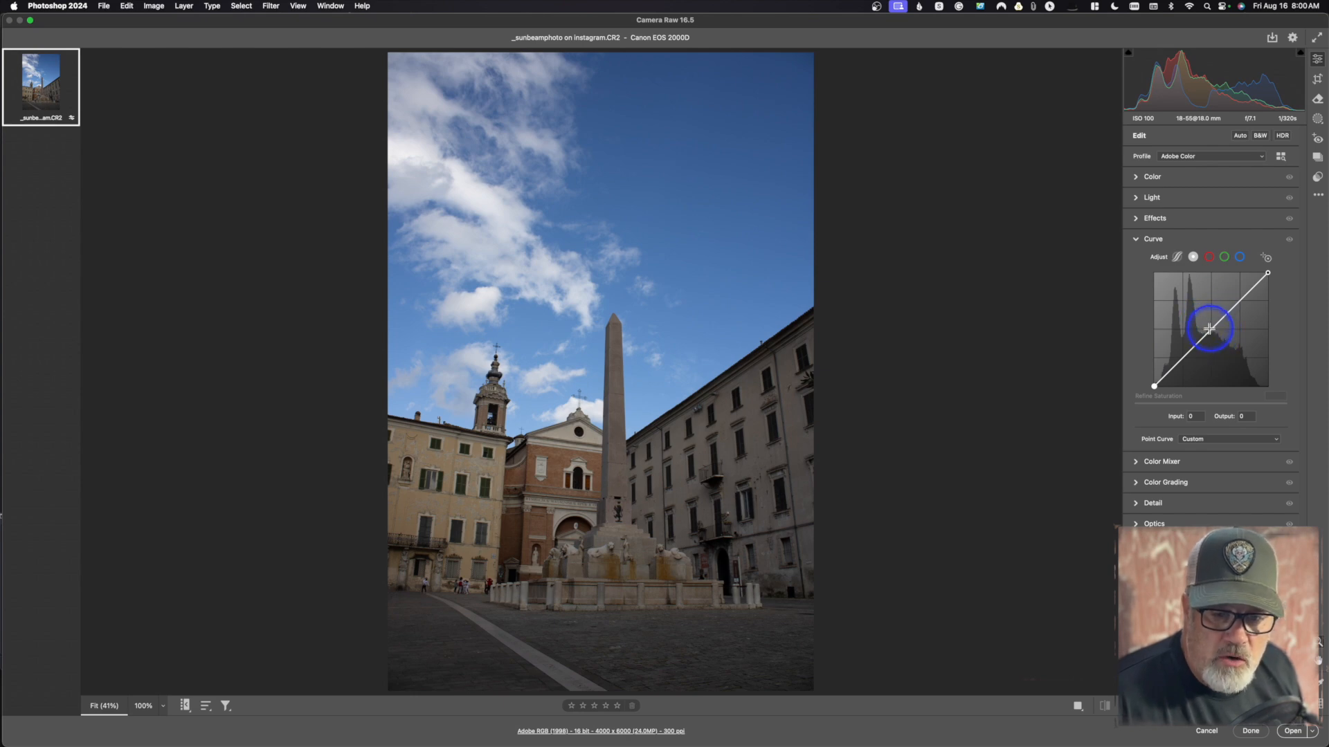
Add a point near the middle of the point curve at about input 122, output 129, and delete it.
mouse_move(1209, 329)
mouse_down()
mouse_move(1192, 310)
mouse_move(1233, 349)
mouse_move(1209, 329)
mouse_up()
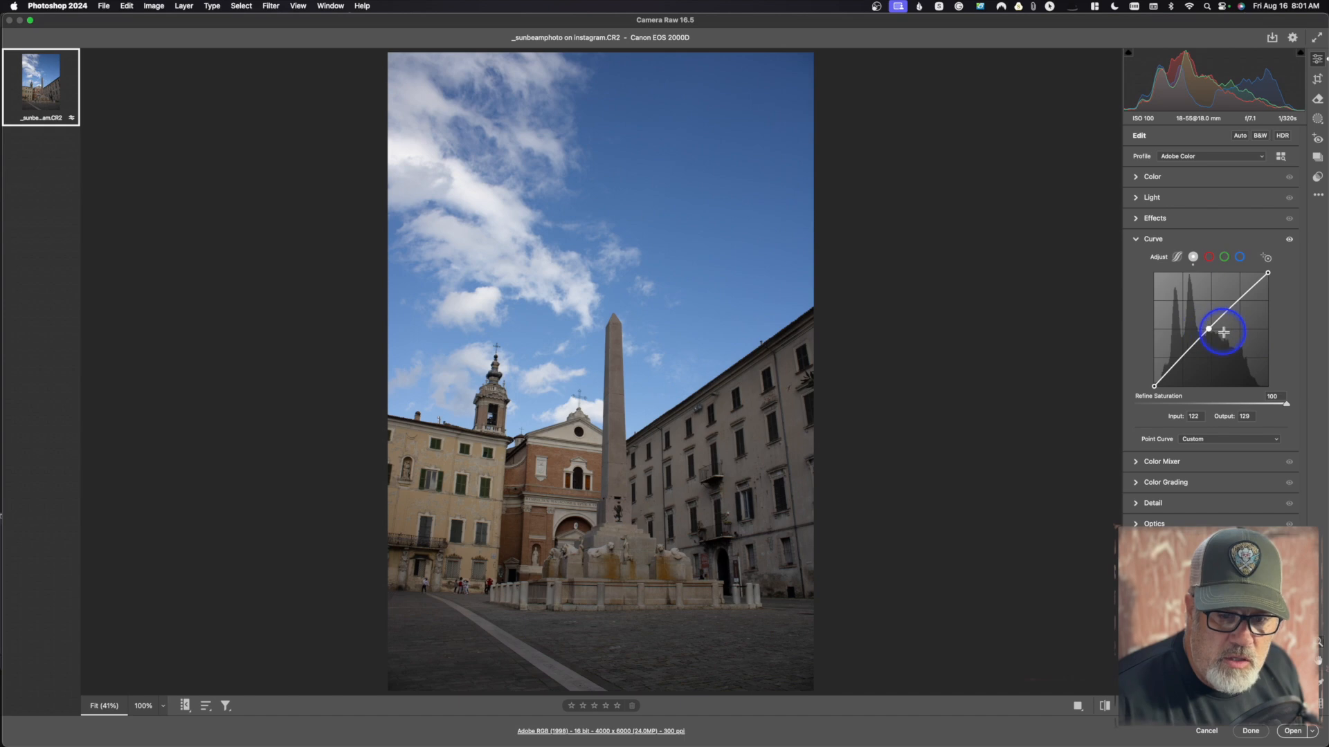
key(Delete)
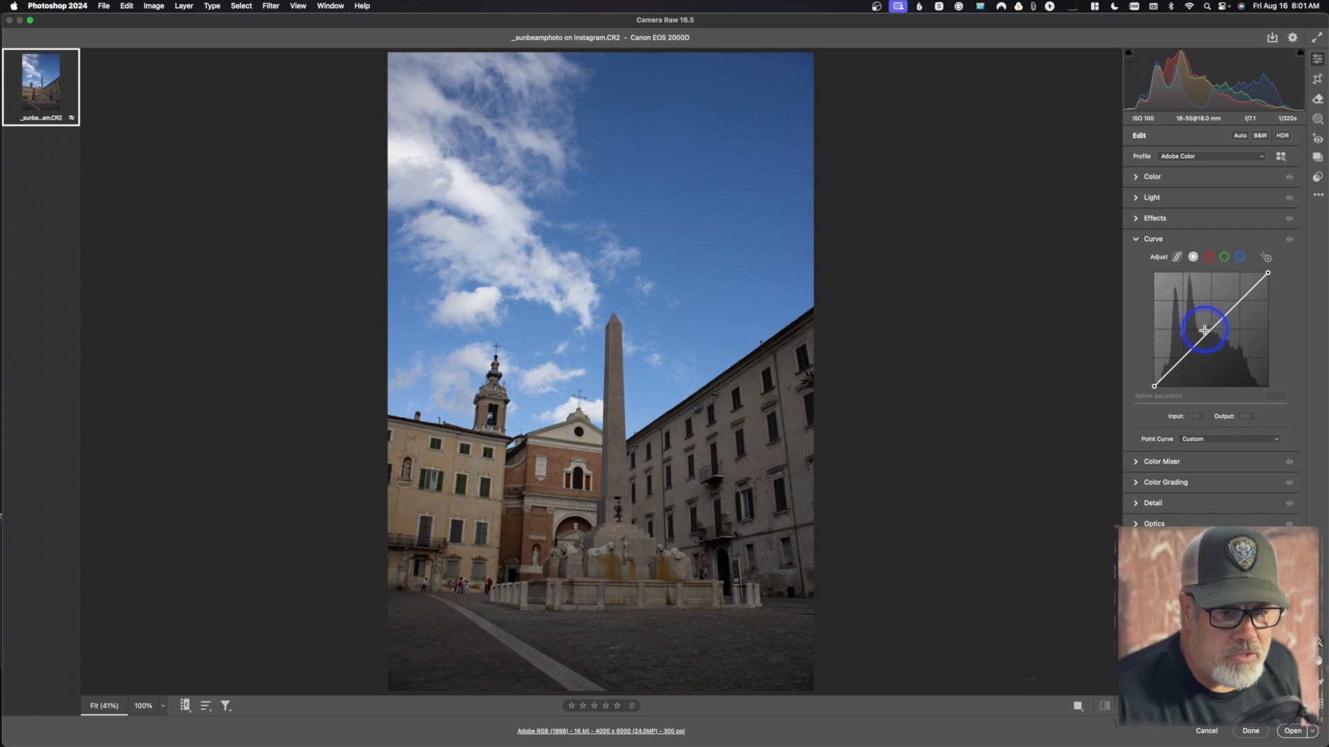
Add a shadow point at about input 55, output 71 and a highlight point at about input 161, output 163 to the curve.
drag(1180, 357, 1179, 355)
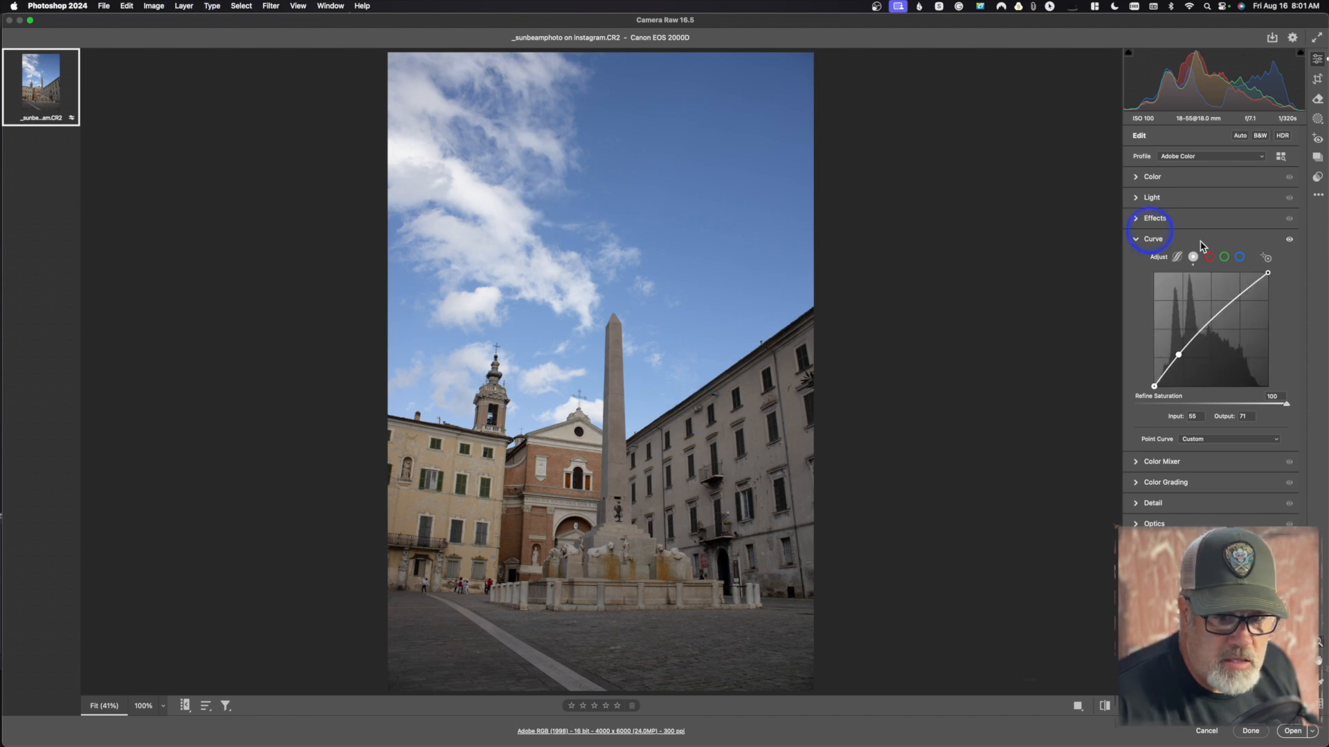
mouse_move(1220, 311)
mouse_down()
mouse_move(1230, 299)
mouse_move(1226, 314)
mouse_up()
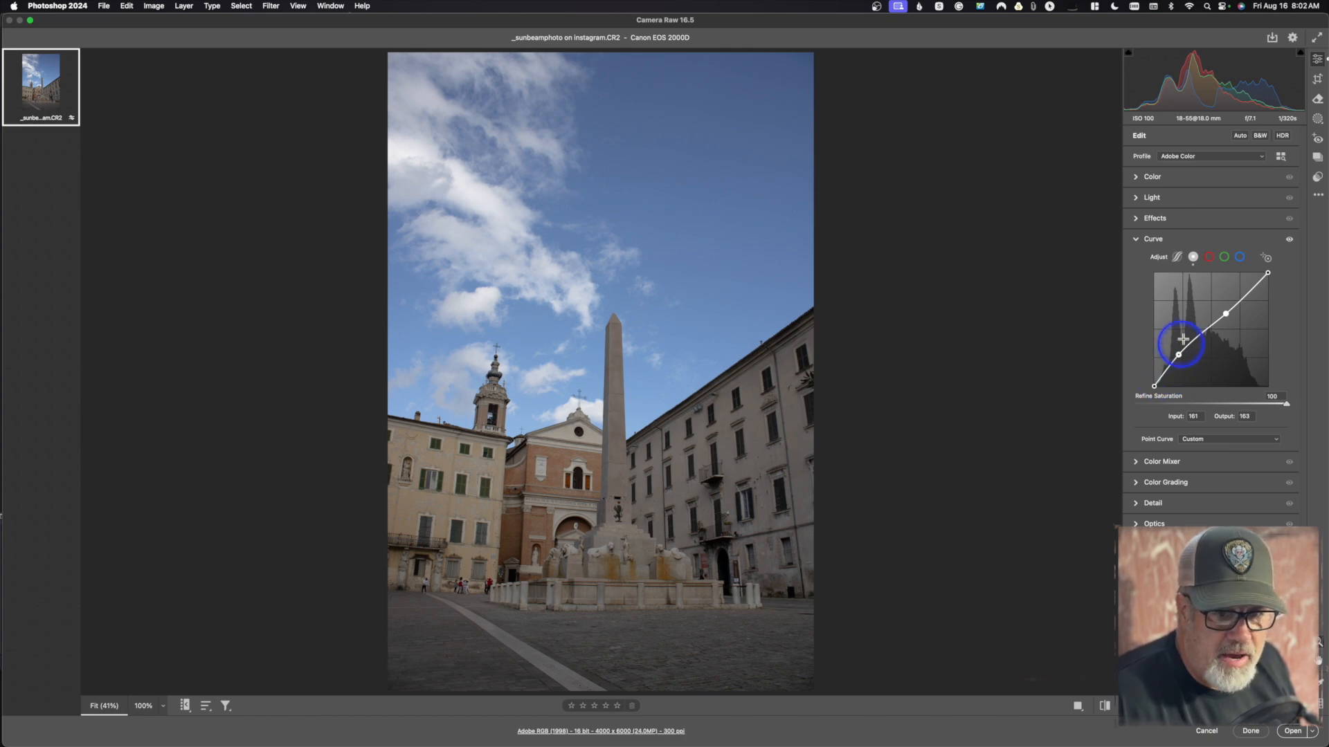
Compare the photo with and without the curve adjustment, and undo the added shadow and highlight points.
click(1290, 241)
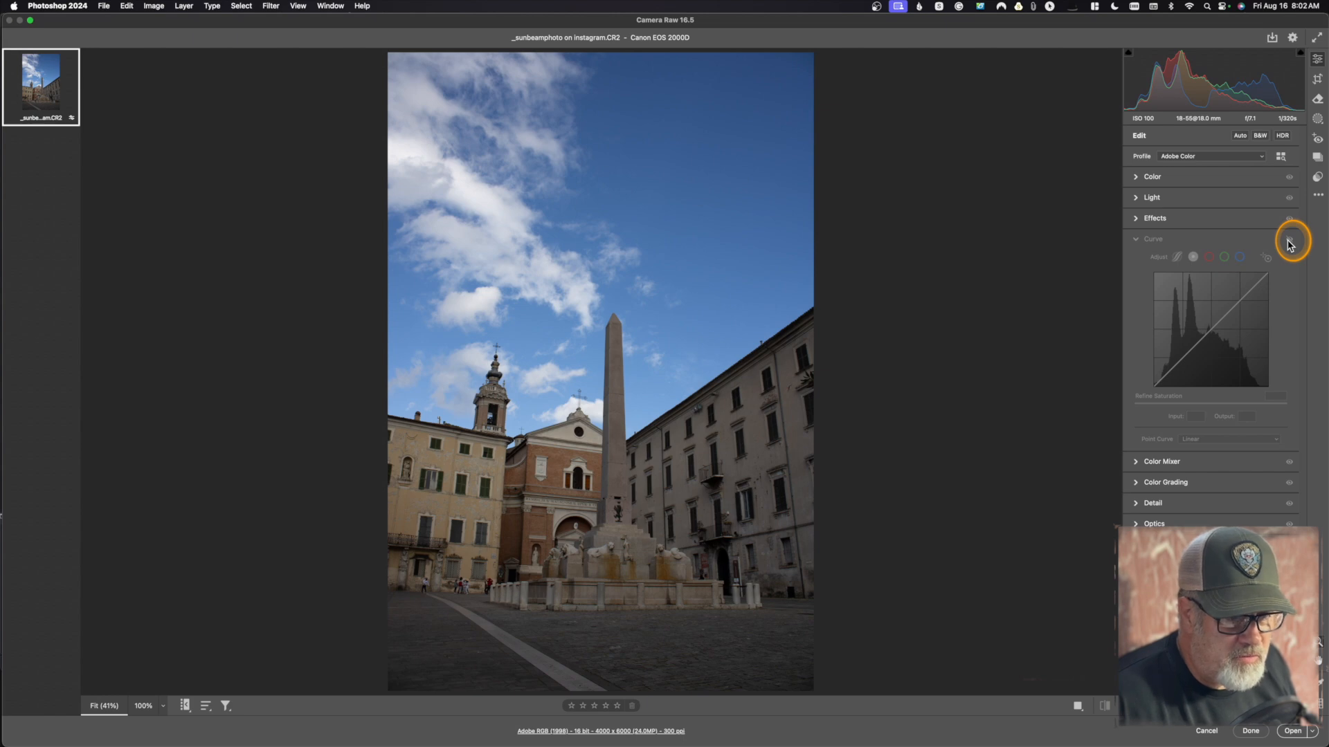
click(1289, 241)
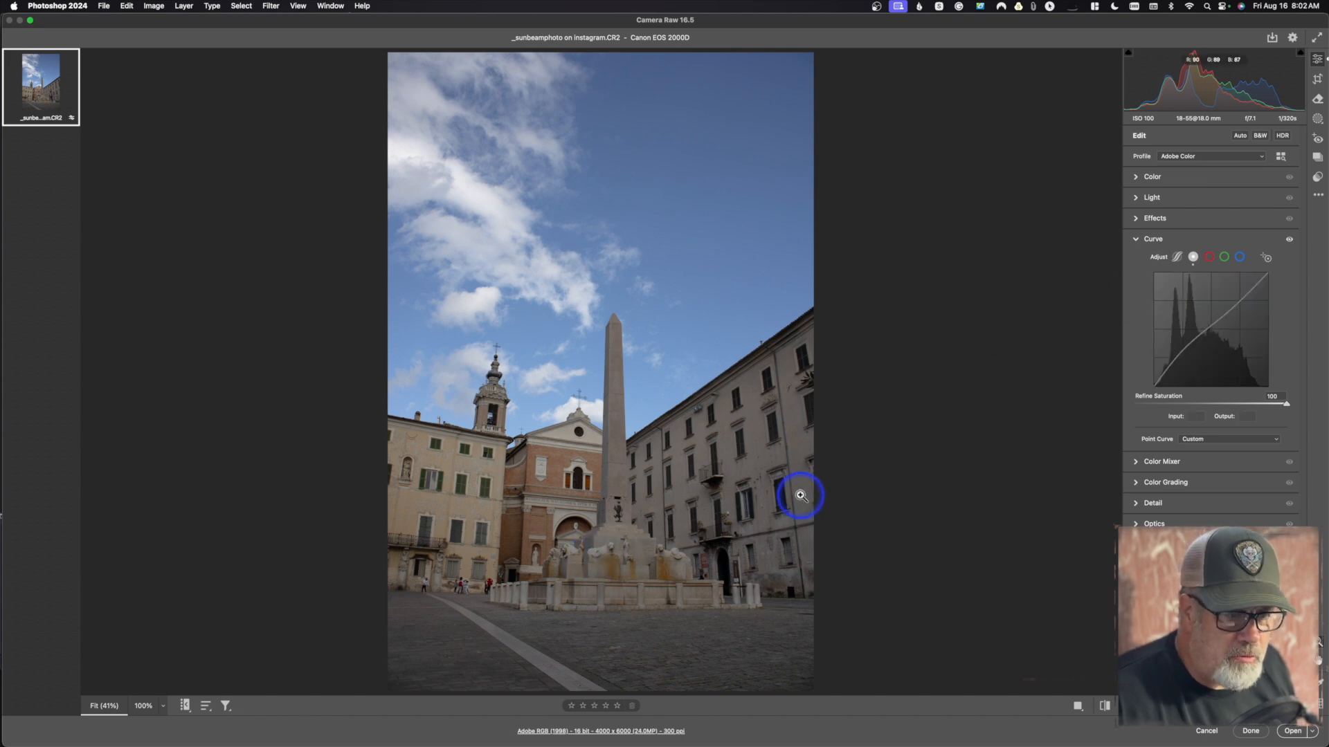
key(super+z)
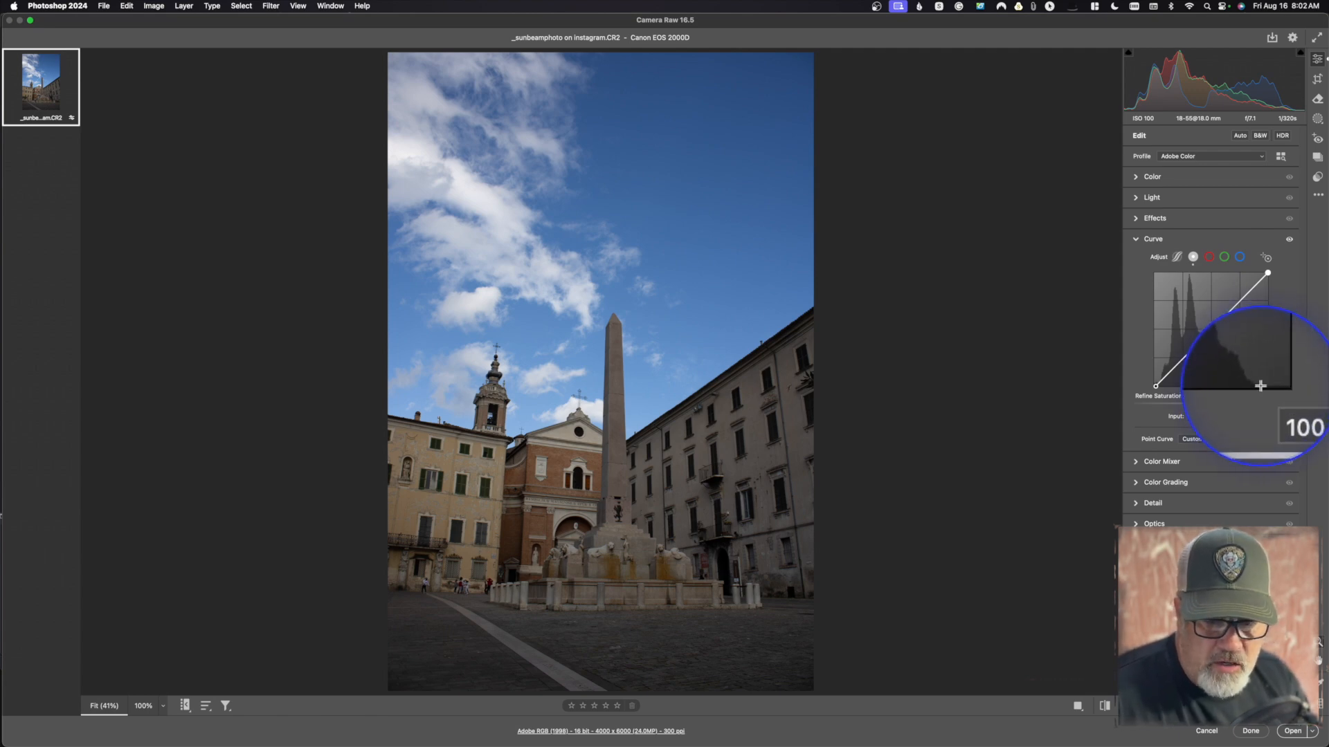
Set the point curve's white point to input 237 and black point to input 4, and raise the midtones to brighten the photo.
drag(1267, 273, 1260, 273)
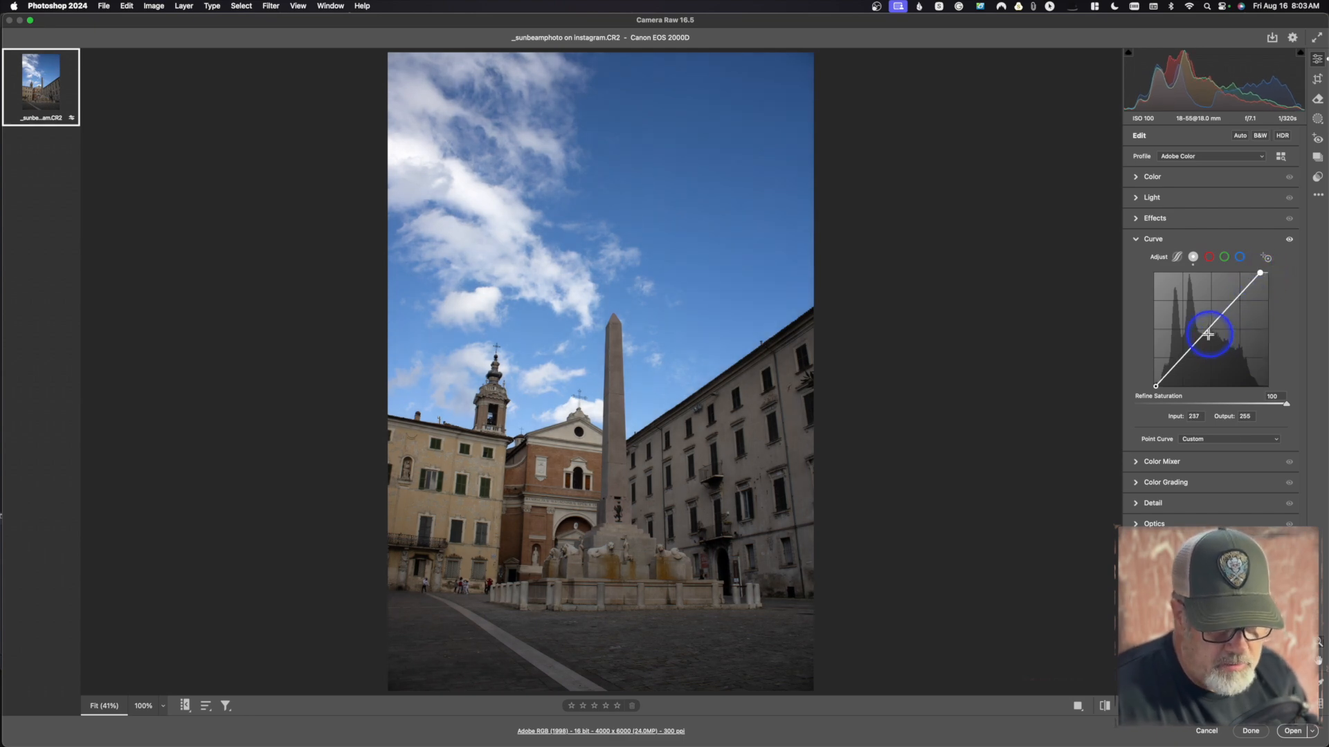
drag(1203, 331, 1203, 328)
drag(1155, 386, 1155, 387)
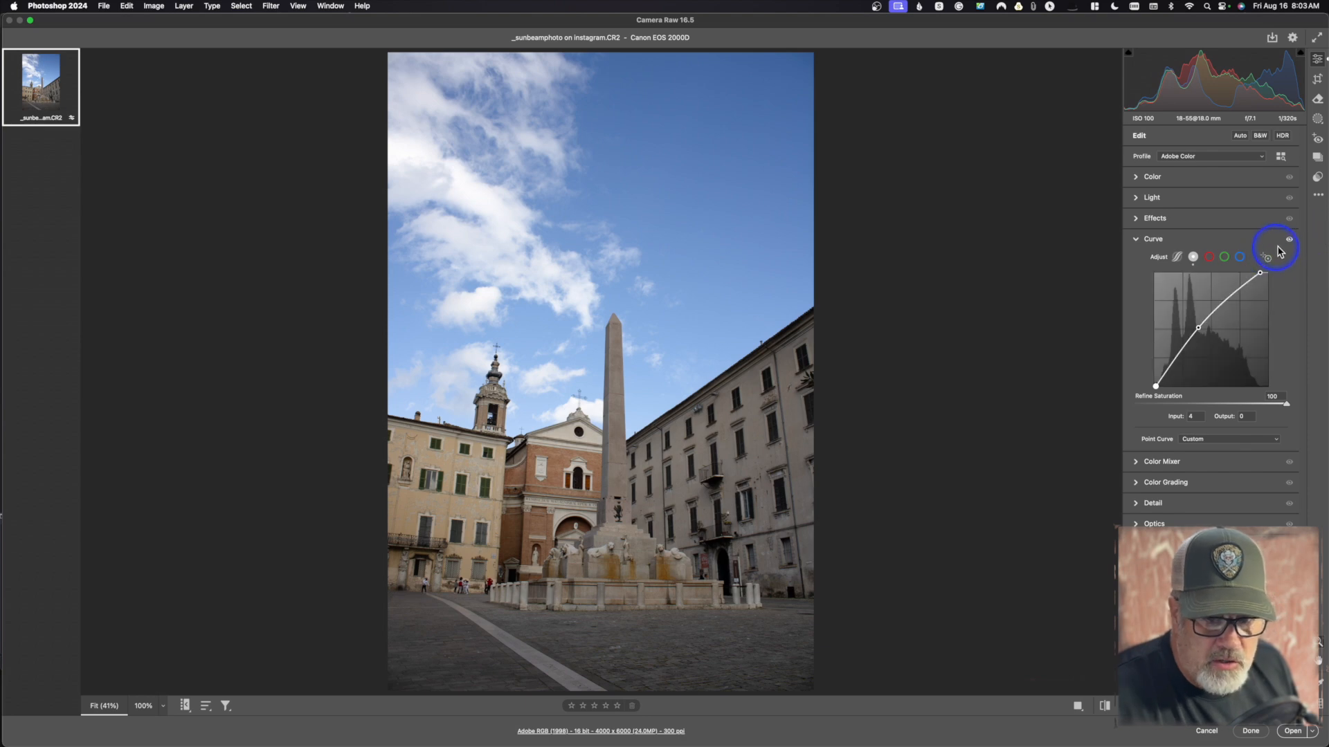
drag(1289, 244, 1291, 246)
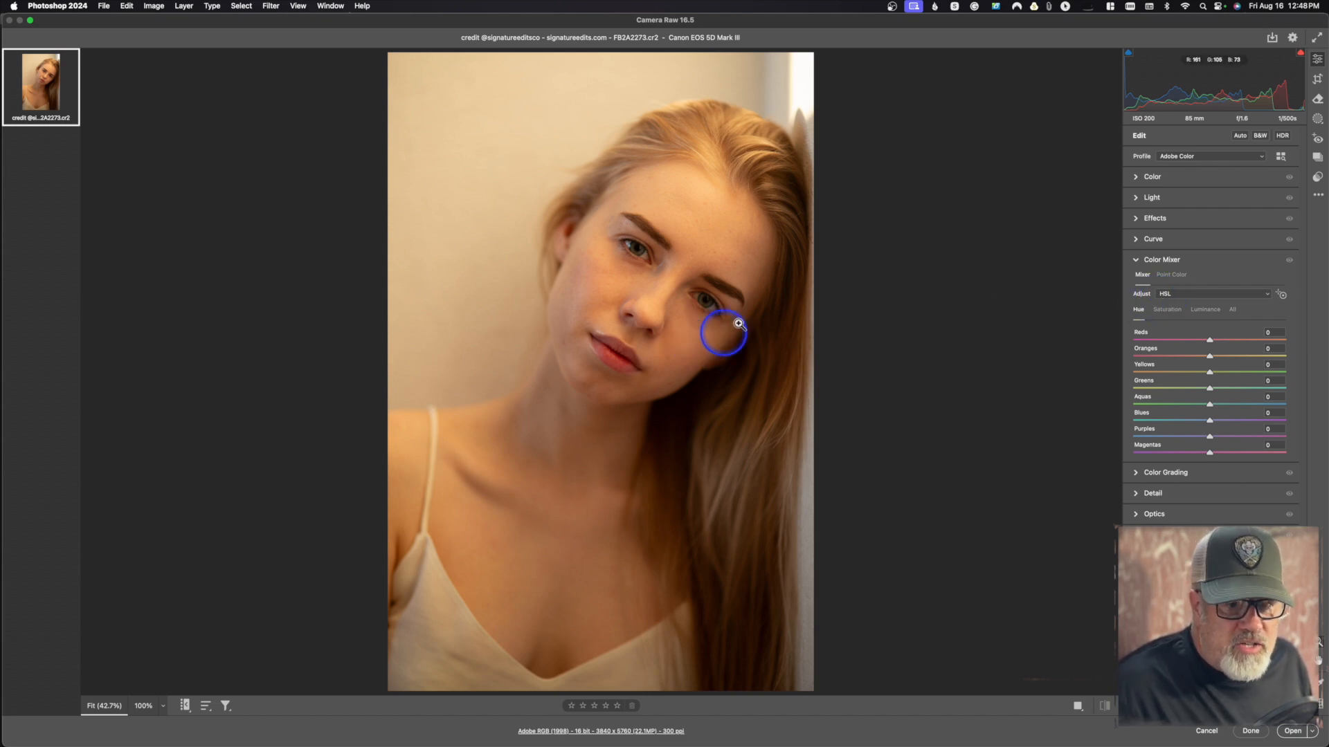
Try the Auto white balance on the portrait and set it back to As Shot.
click(1194, 178)
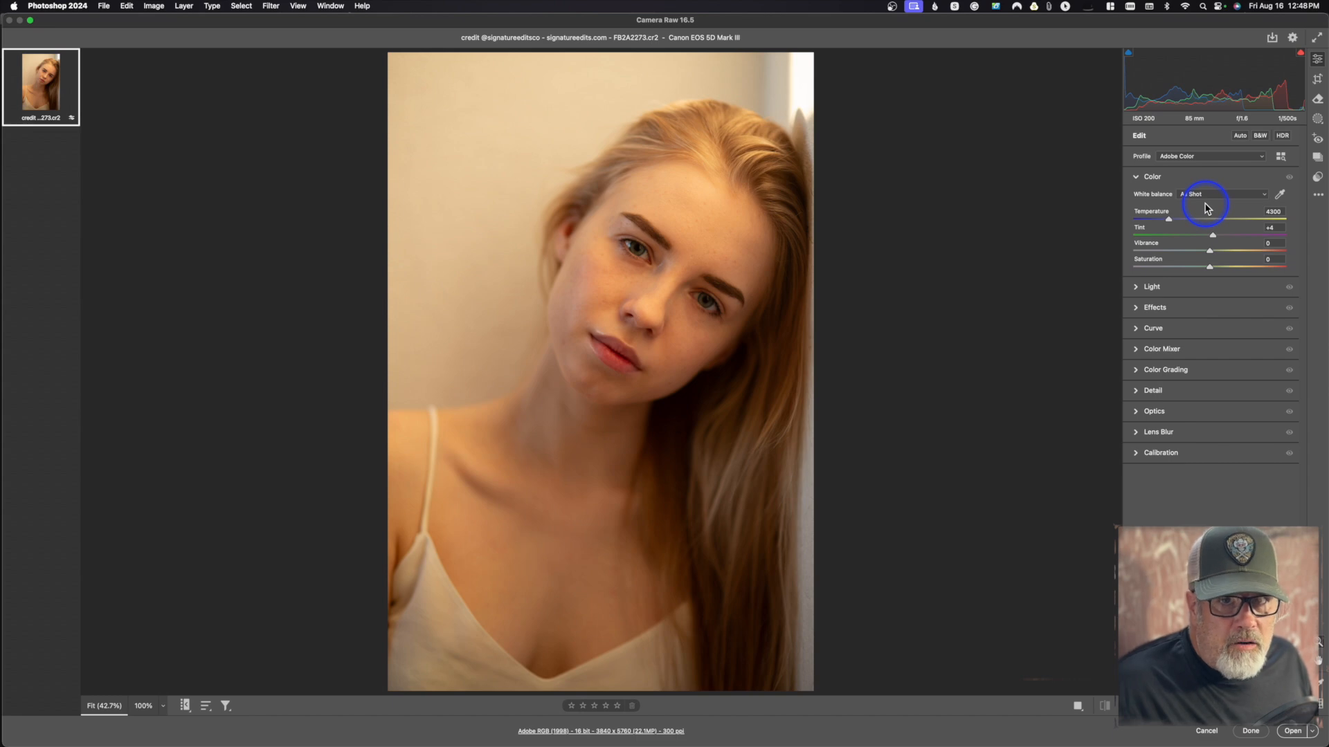
click(1208, 196)
click(1208, 205)
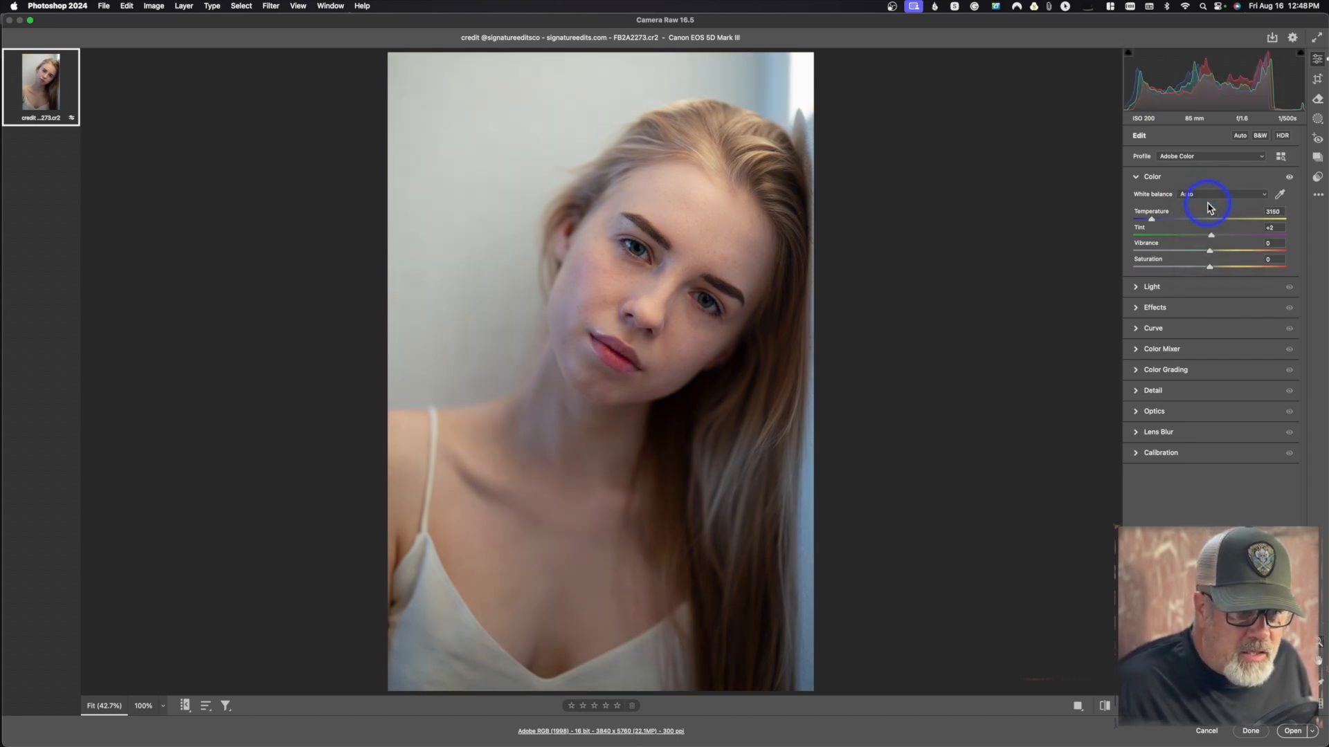
click(1208, 201)
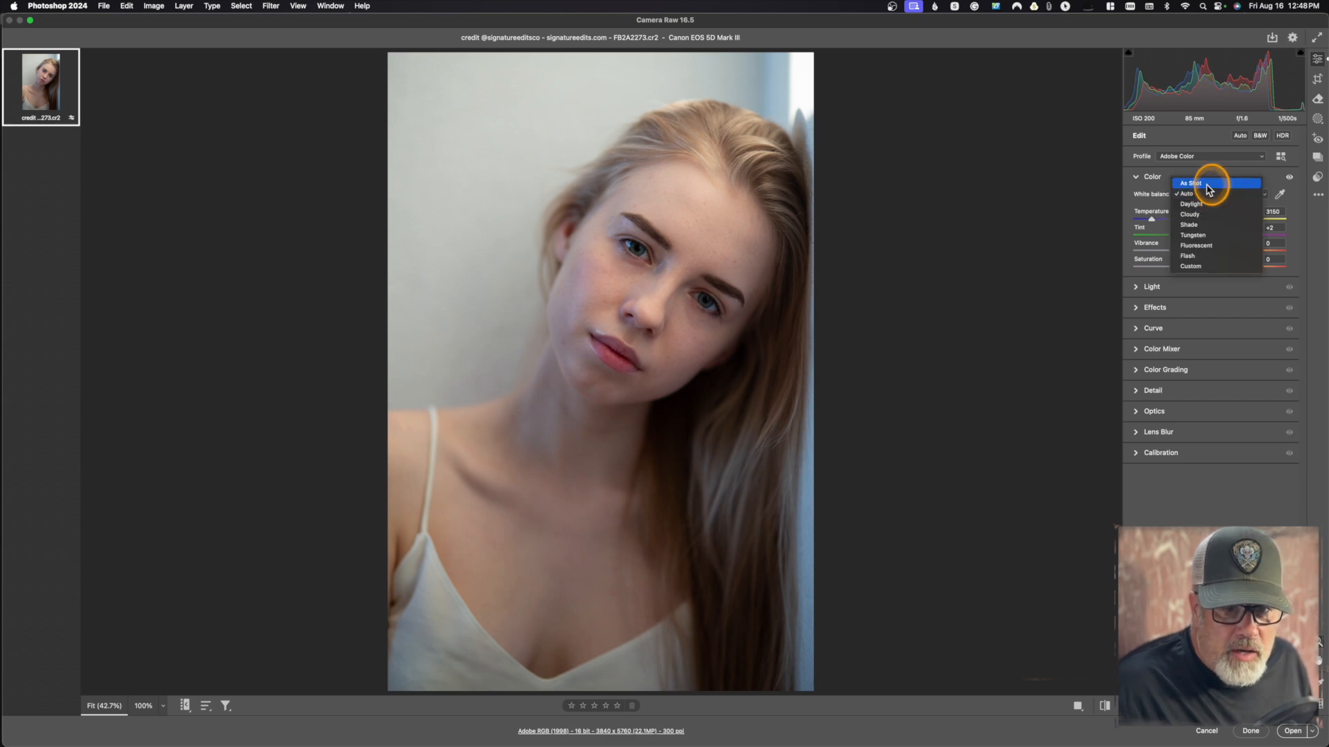
click(1210, 180)
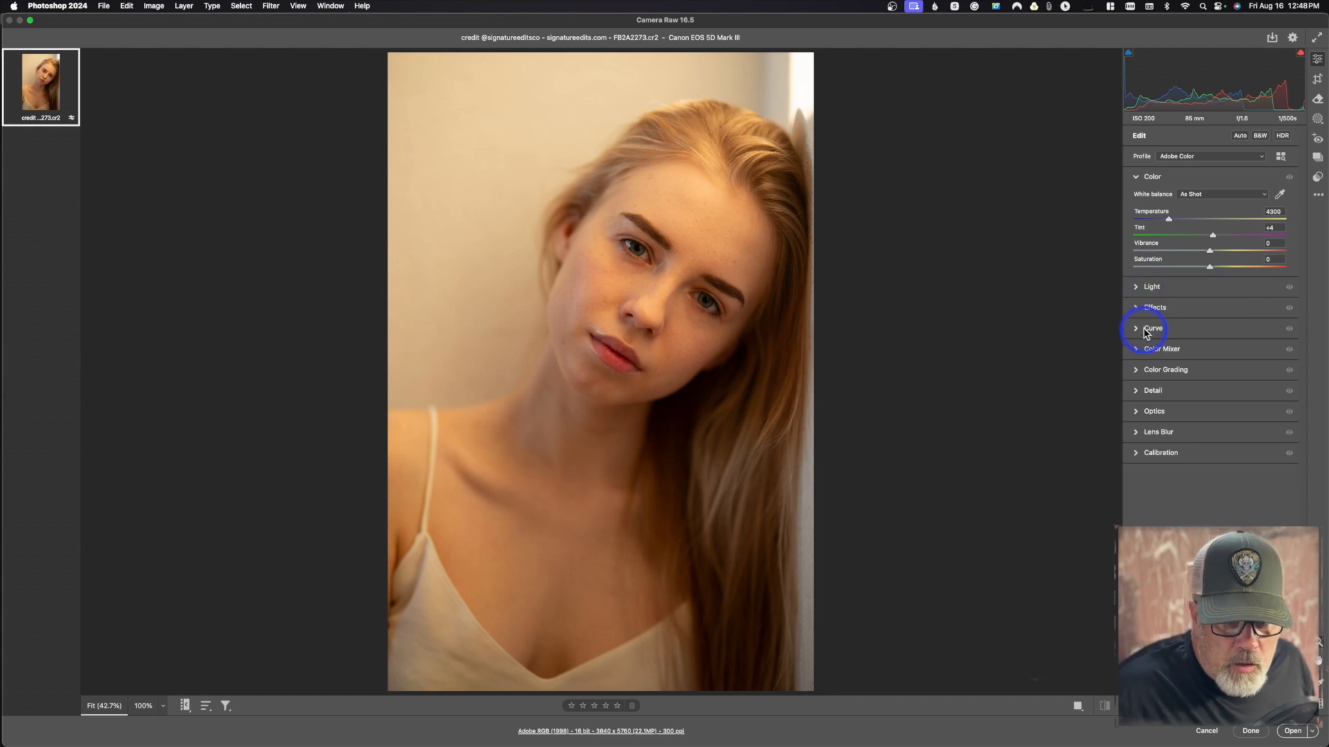
Show all the hue, saturation and luminance adjustments together in the Color Mixer for the portrait.
click(1148, 349)
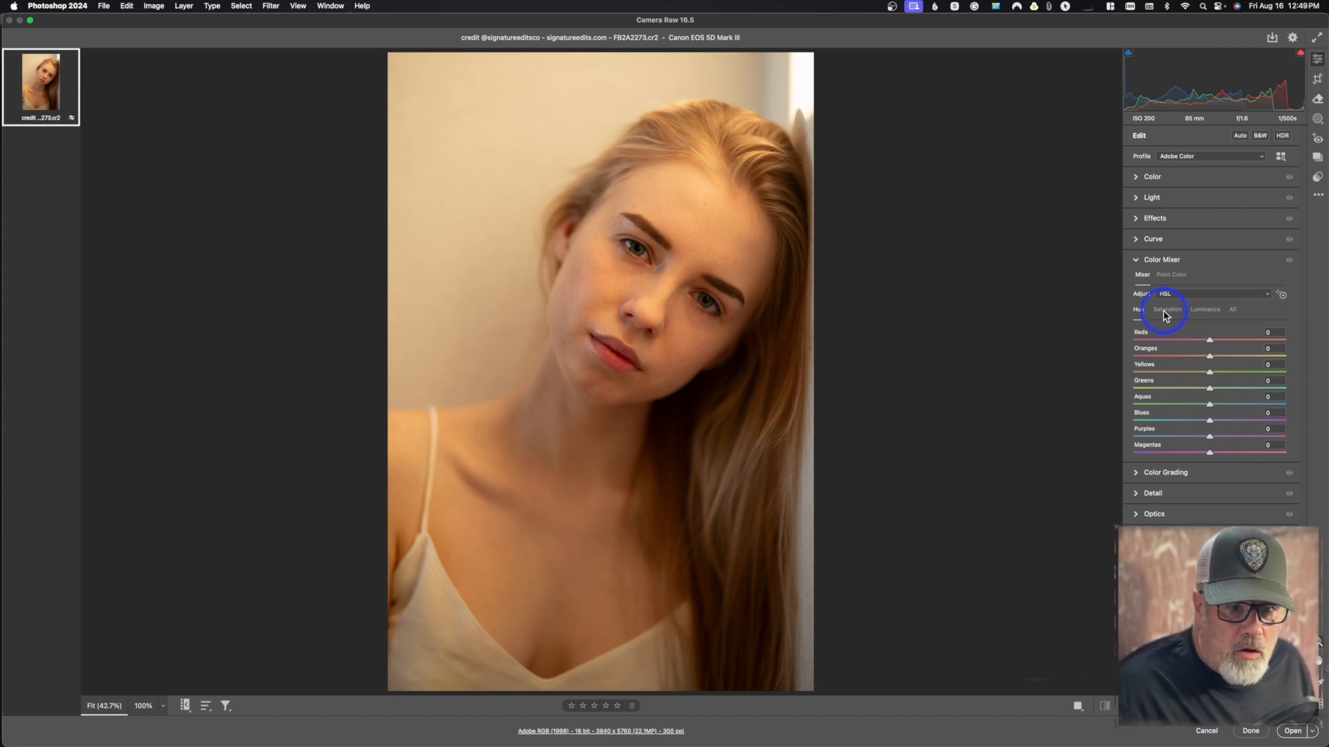
click(1231, 310)
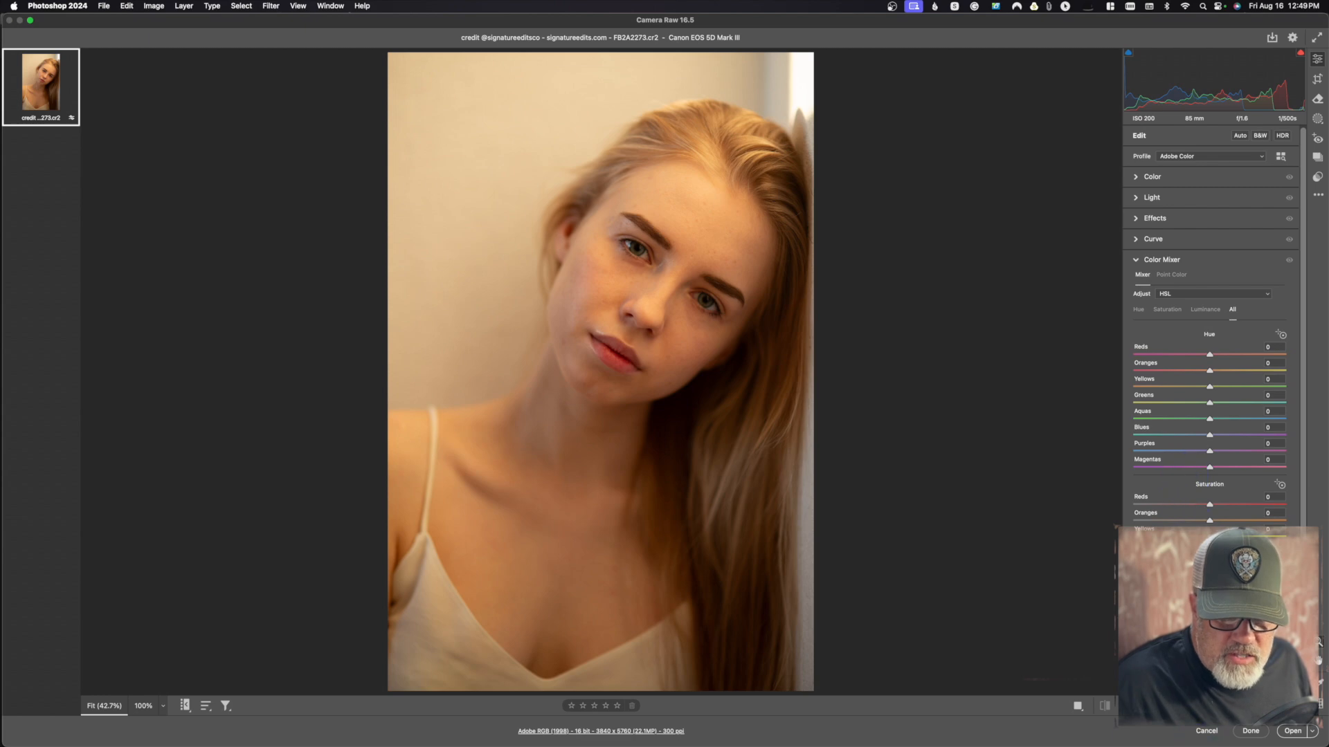
Set the hue of the portrait's yellows to -1 in the Color Mixer.
click(1139, 310)
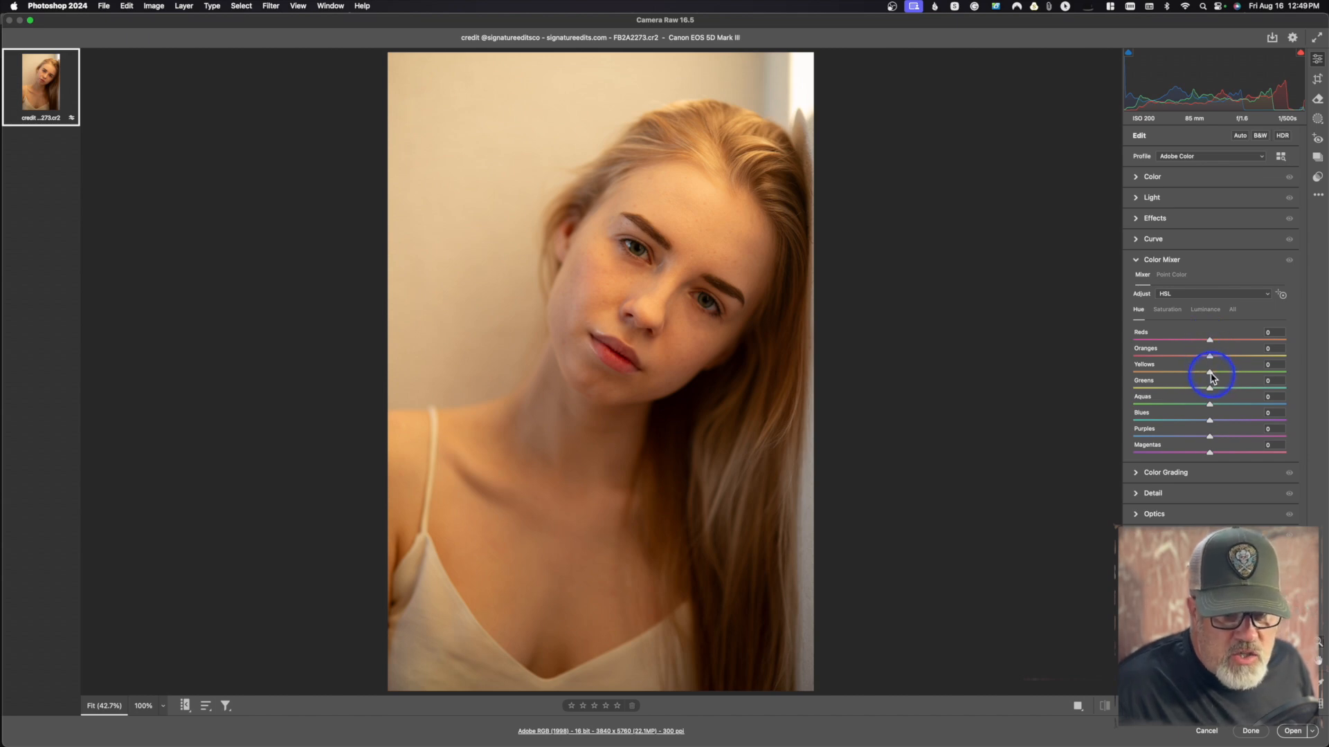
mouse_move(1211, 376)
mouse_down()
mouse_move(1121, 380)
mouse_move(1319, 370)
mouse_move(1160, 386)
mouse_move(1209, 393)
mouse_up()
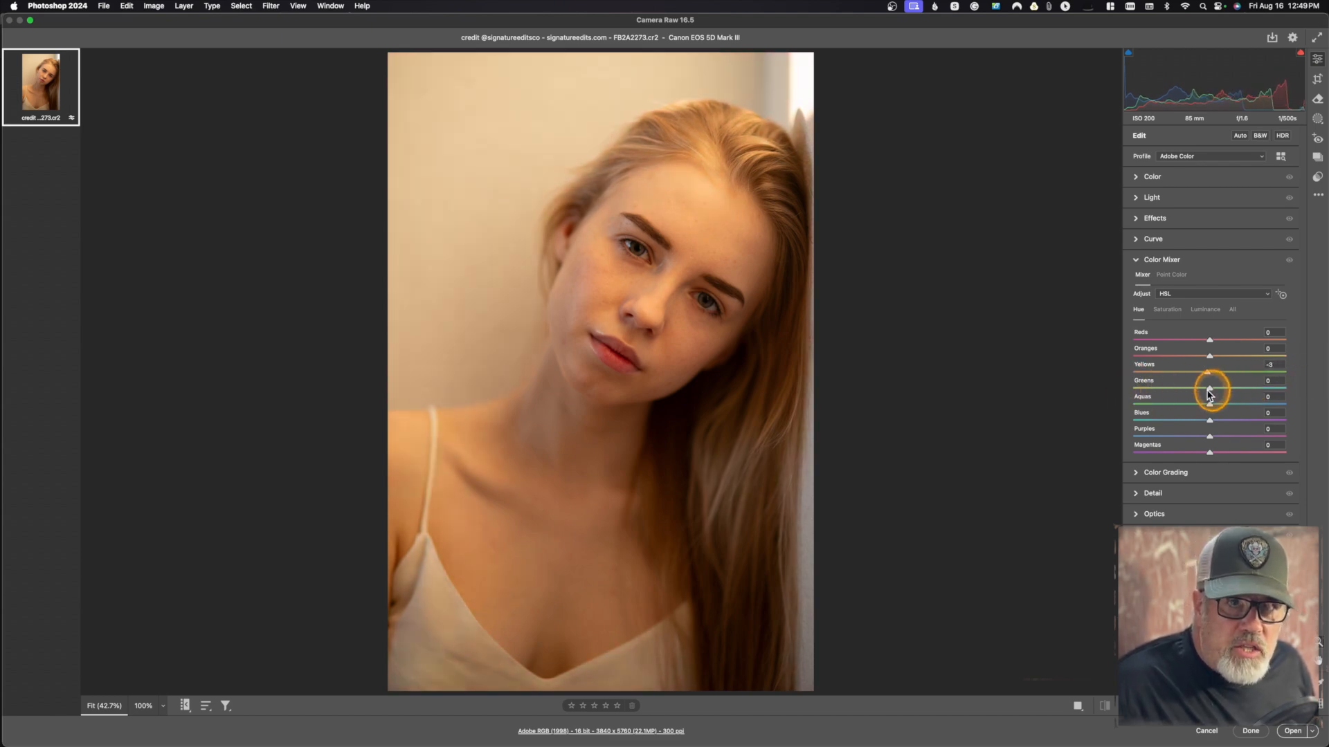
drag(1209, 394, 1210, 395)
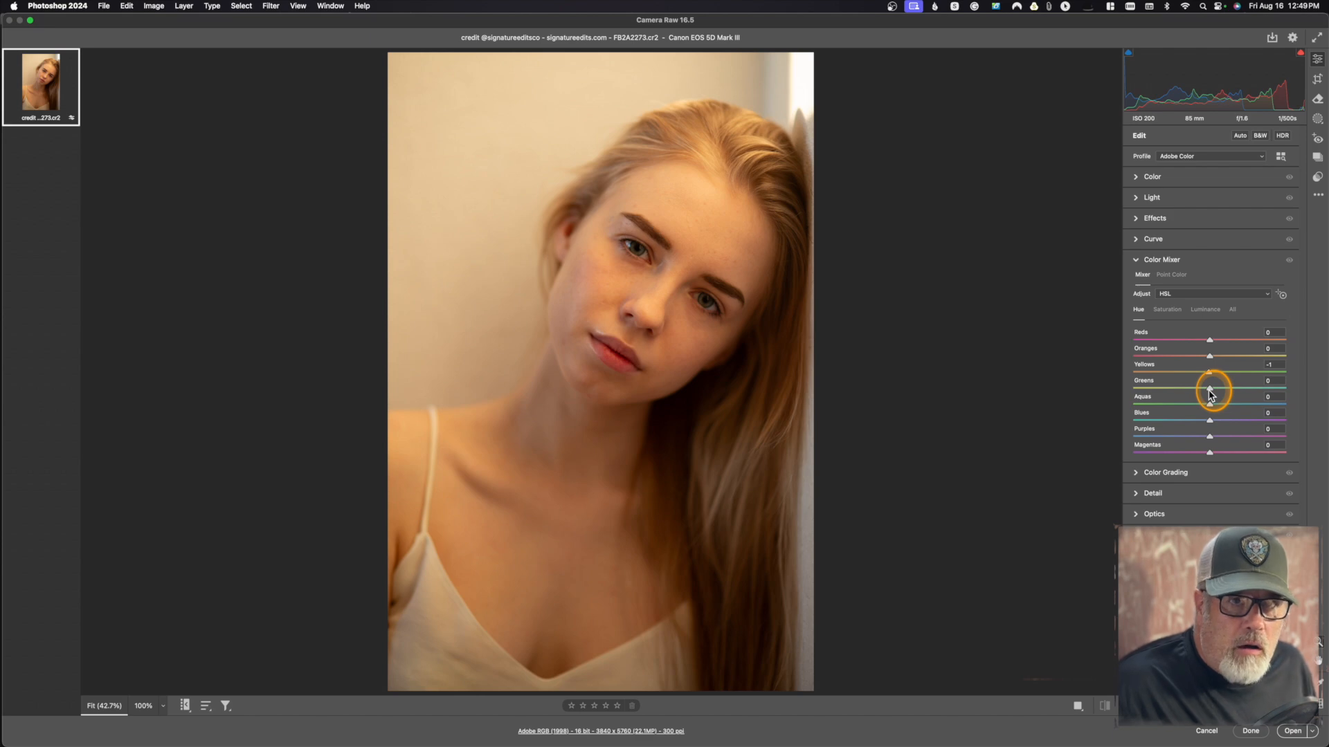
drag(1209, 391, 1209, 391)
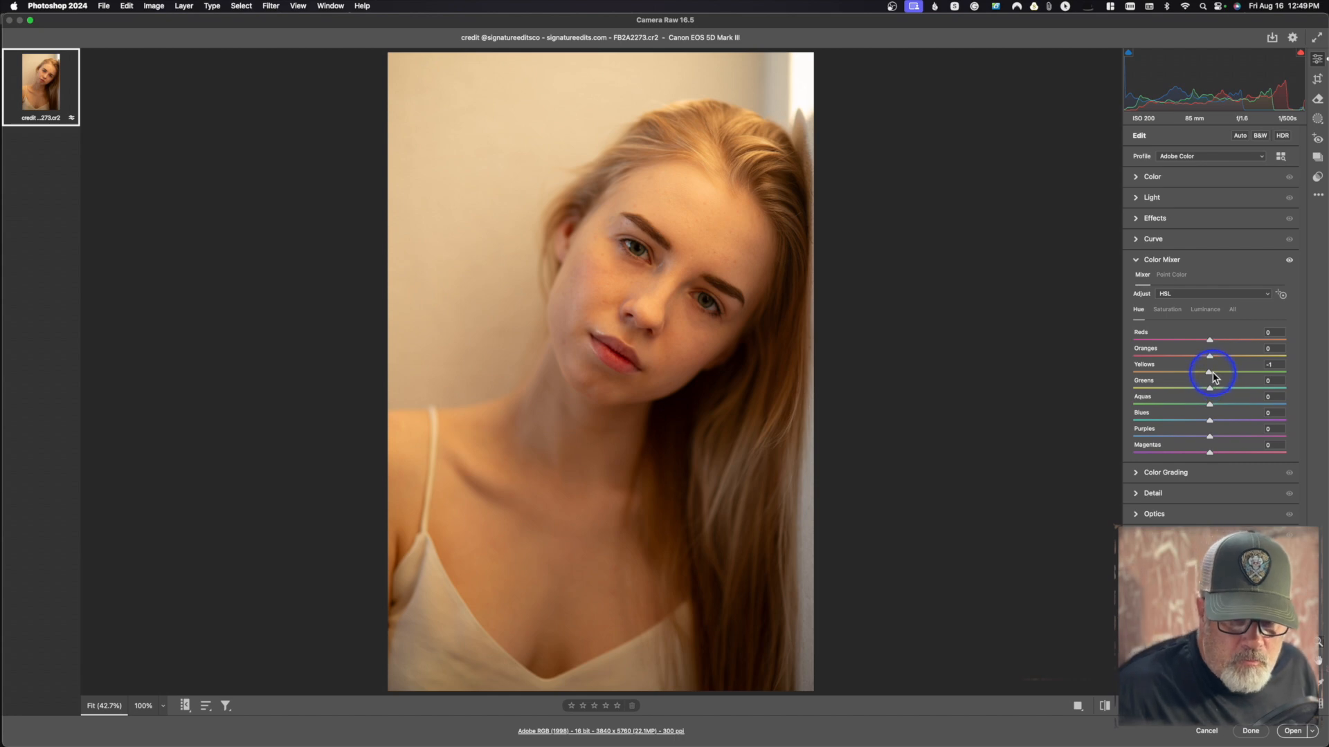
Try the yellows' saturation and a luminance of +100 in the Color Mixer, and set their luminance to -1.
click(1167, 310)
mouse_move(1211, 376)
mouse_down()
mouse_move(1308, 362)
mouse_move(1107, 377)
mouse_move(1208, 376)
mouse_up()
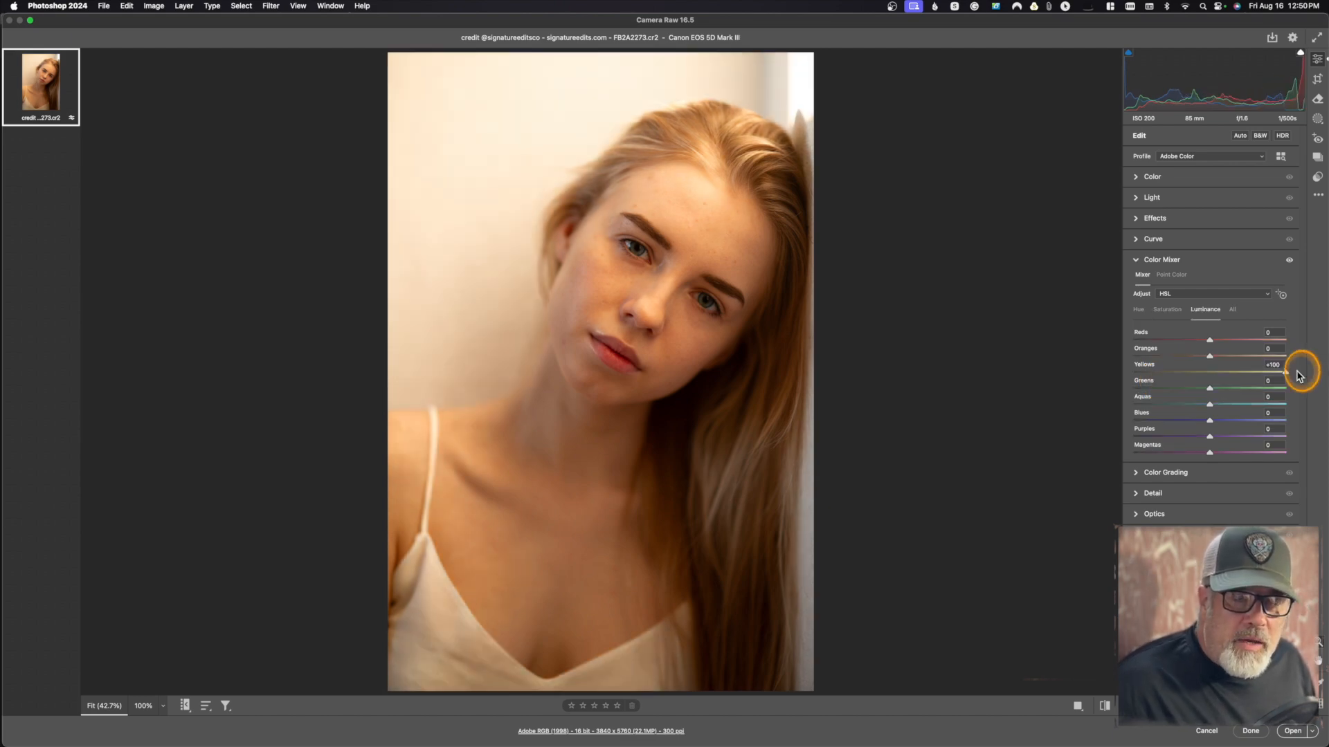
drag(1299, 376, 1211, 389)
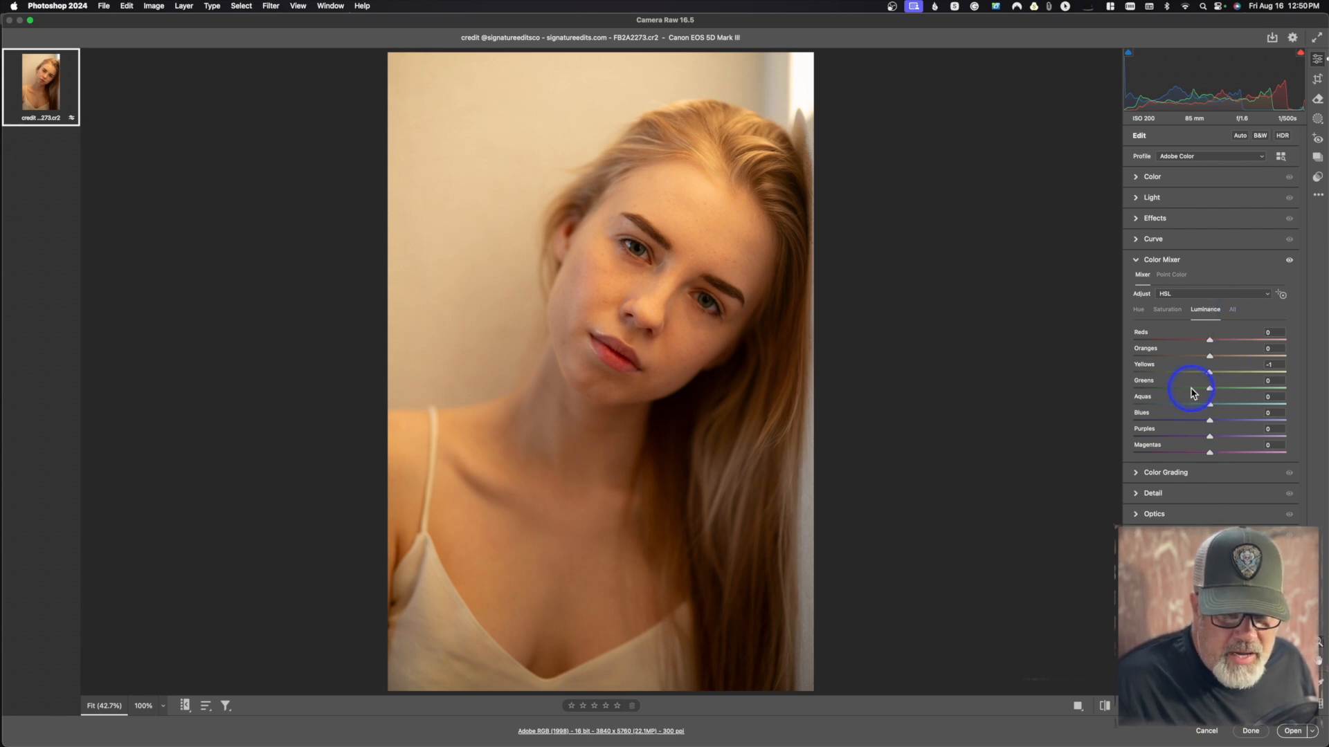
Switch the Color Mixer adjustment from HSL to Color and show the settings for the yellow and aqua ranges.
click(1185, 299)
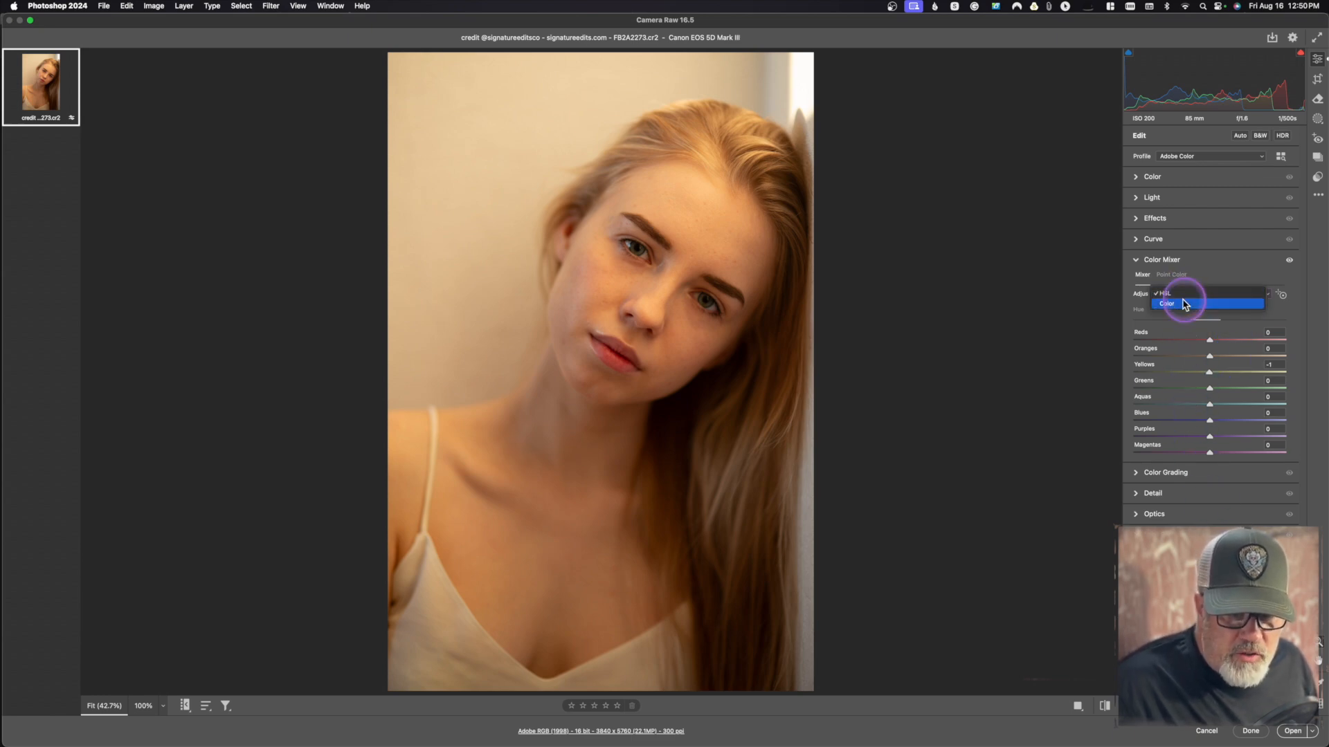
click(1185, 302)
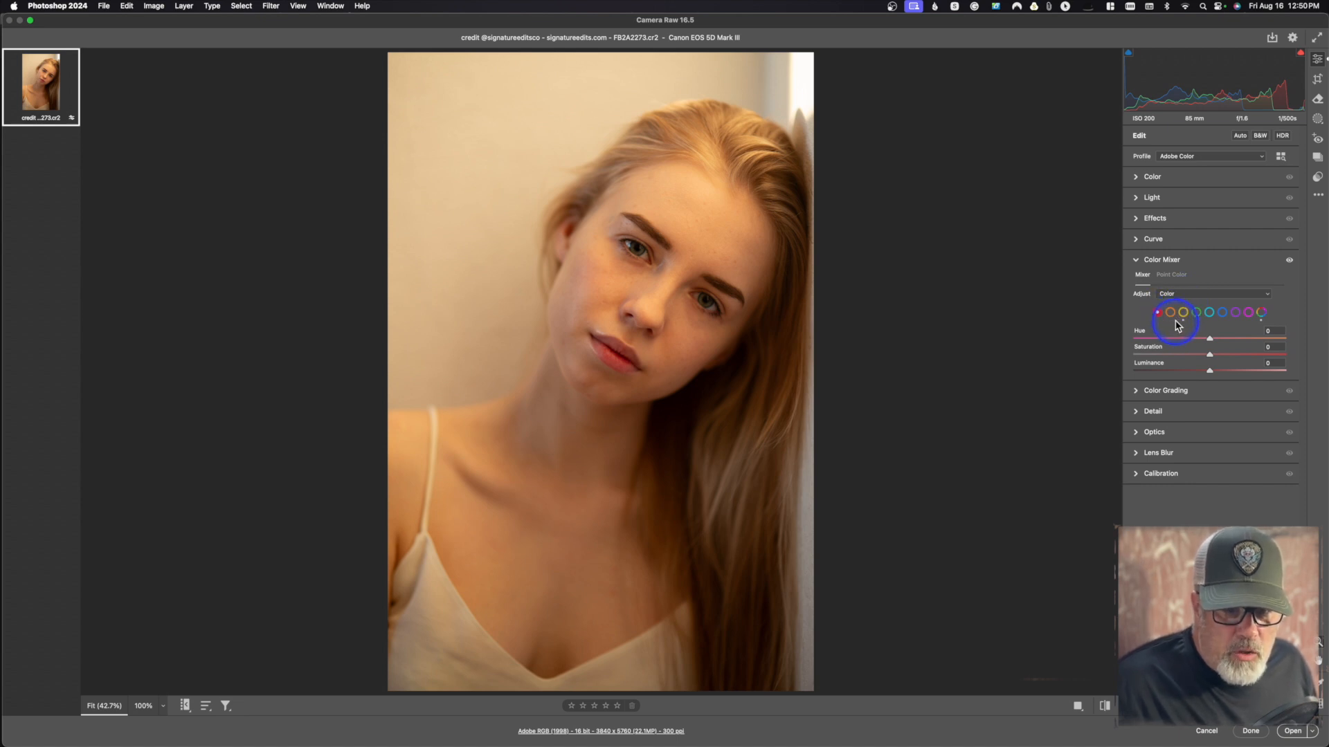
click(1183, 312)
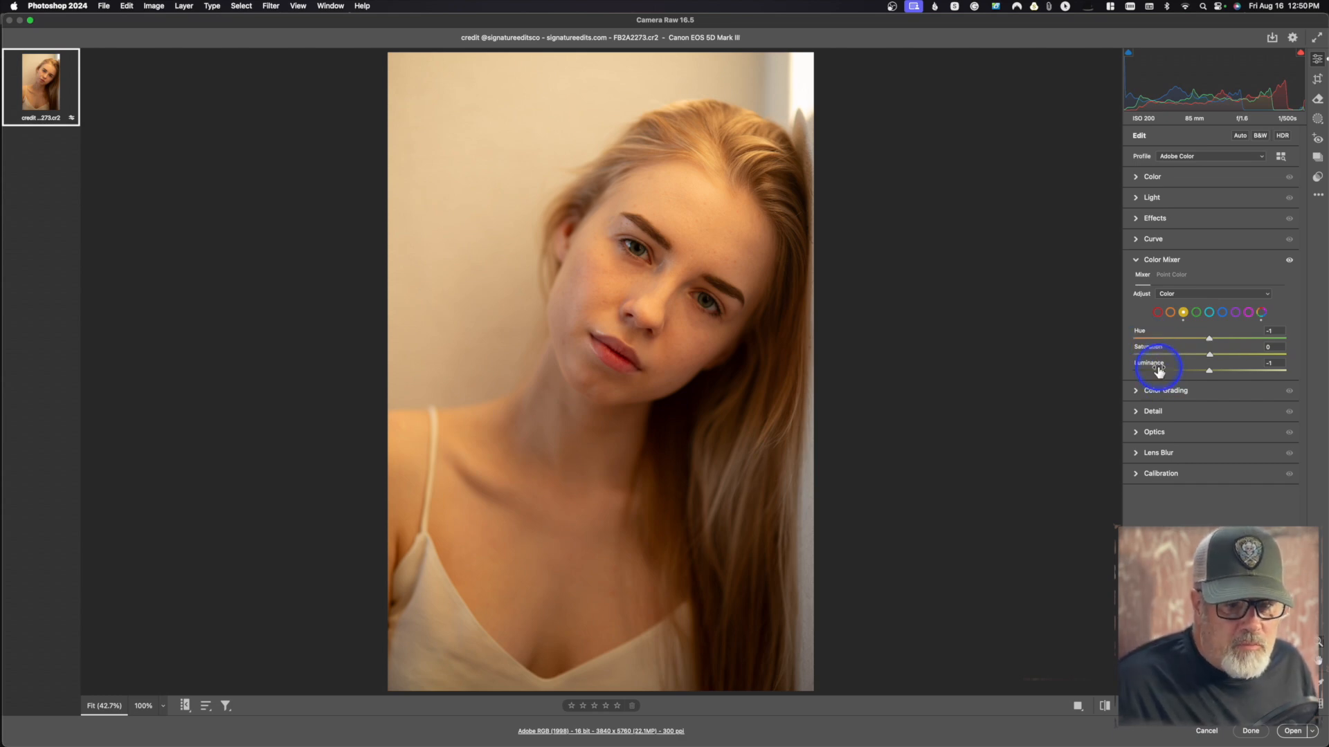
click(1209, 313)
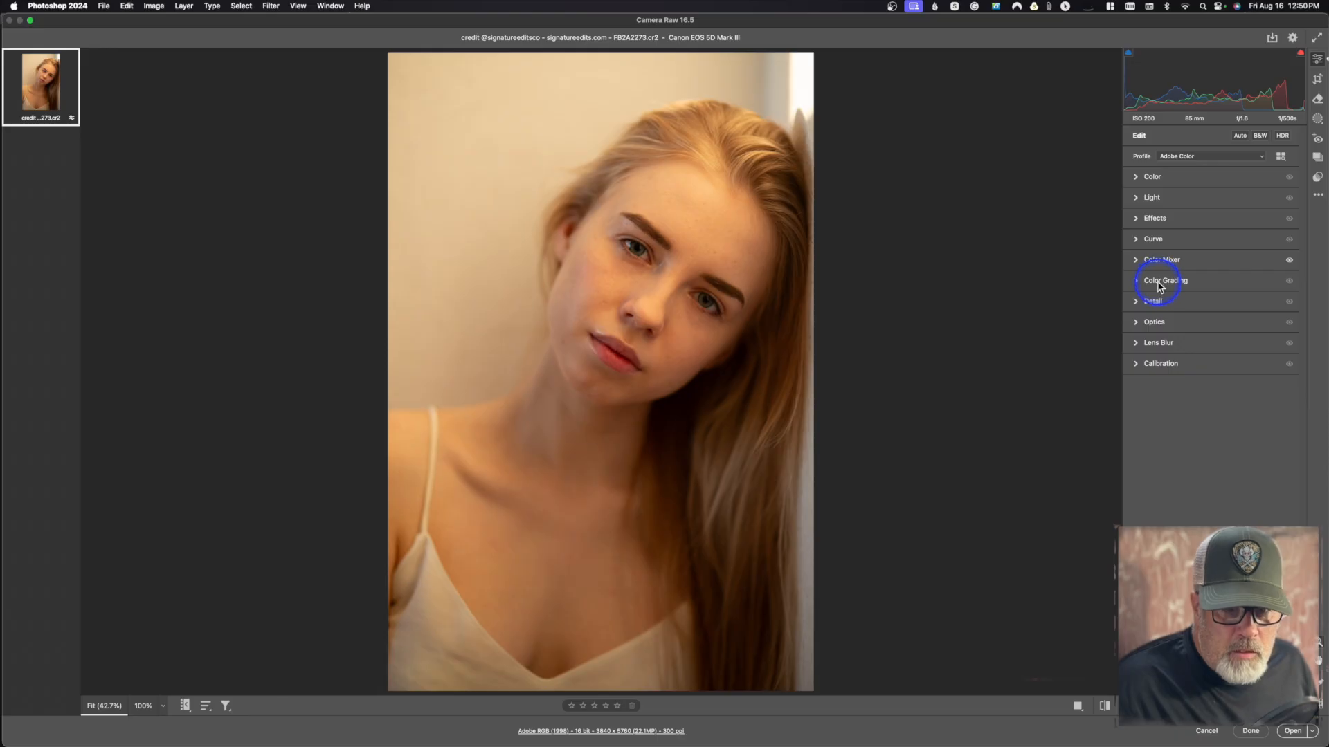
Convert the portrait to black and white.
click(1159, 283)
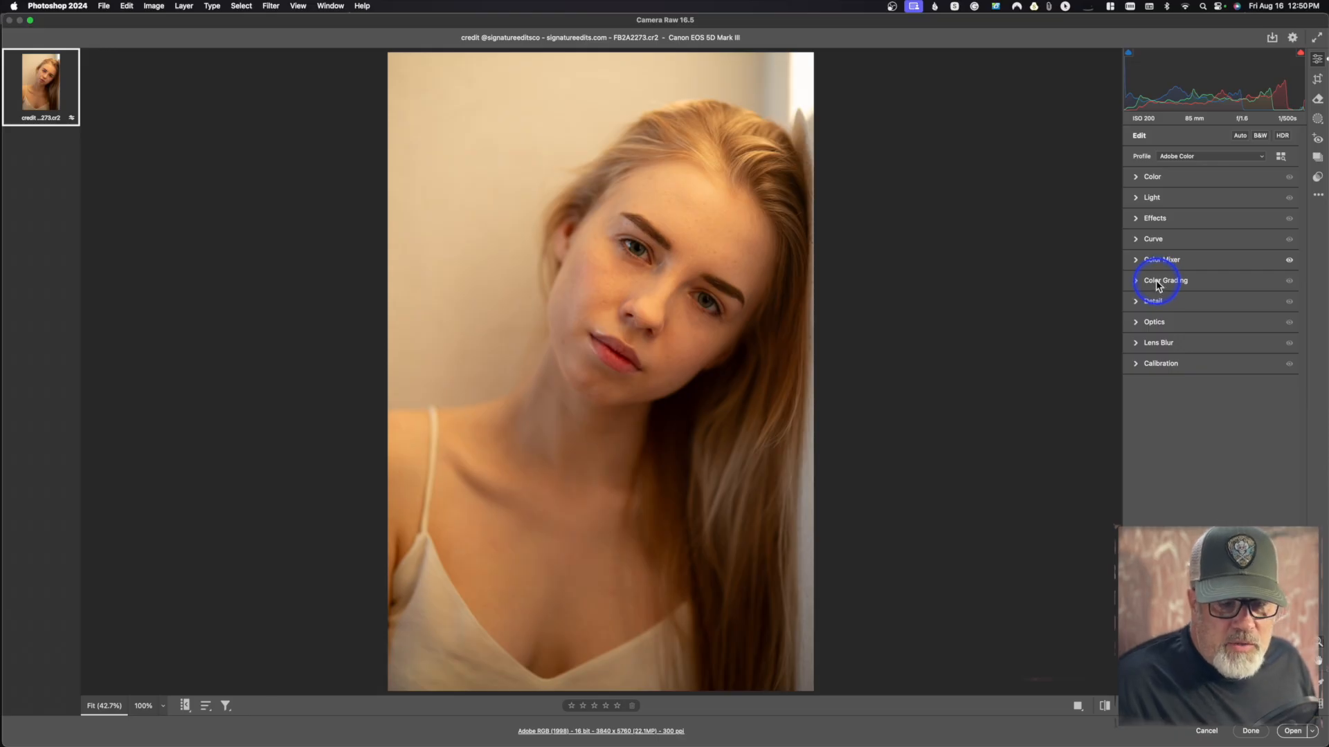
mouse_move(1160, 285)
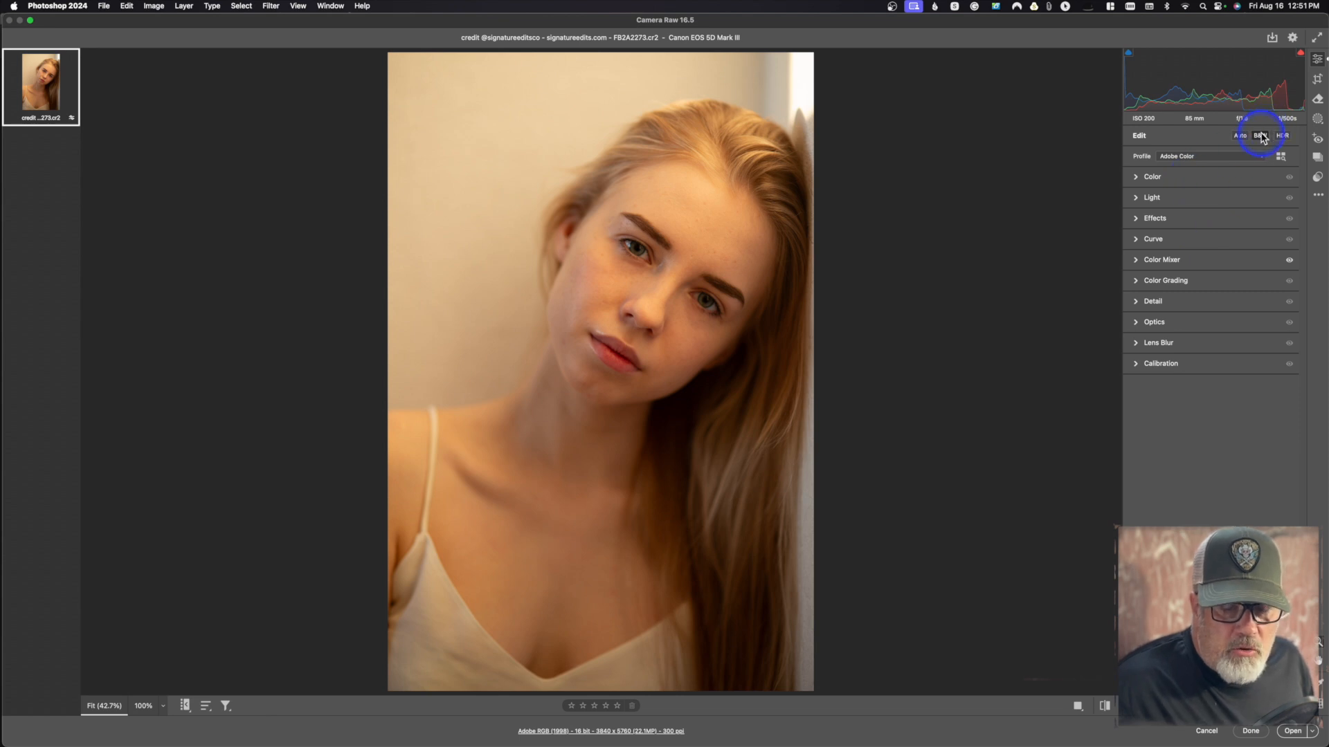
mouse_move(1262, 137)
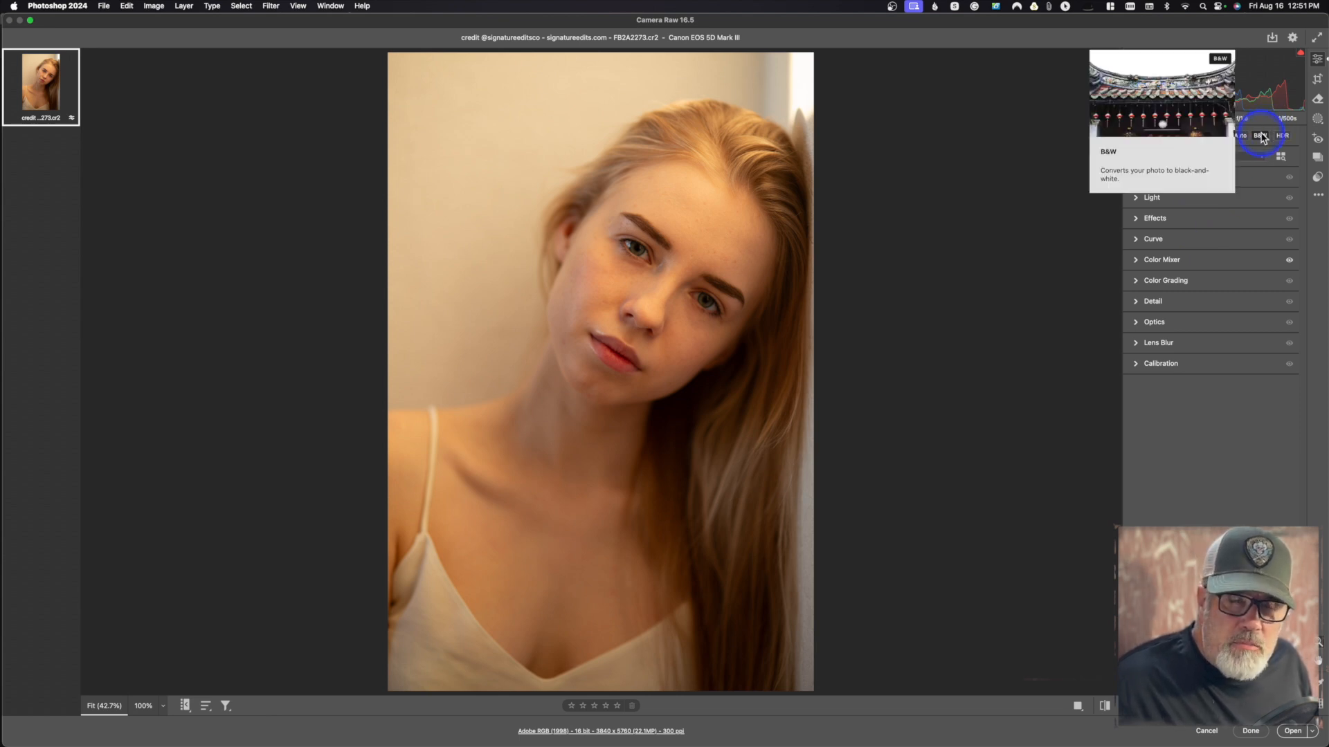
click(1261, 136)
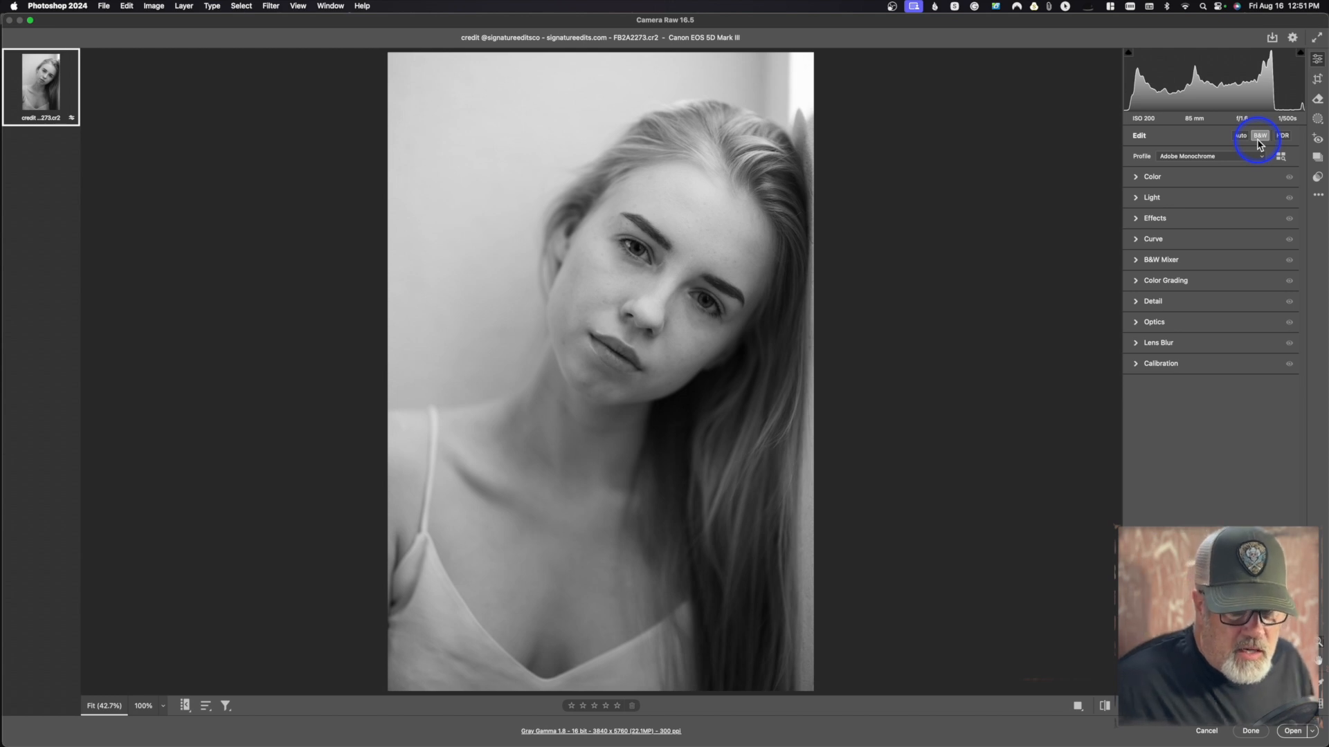
Go through the individual Color Grading wheels for shadows, midtones, highlights and global.
click(1136, 282)
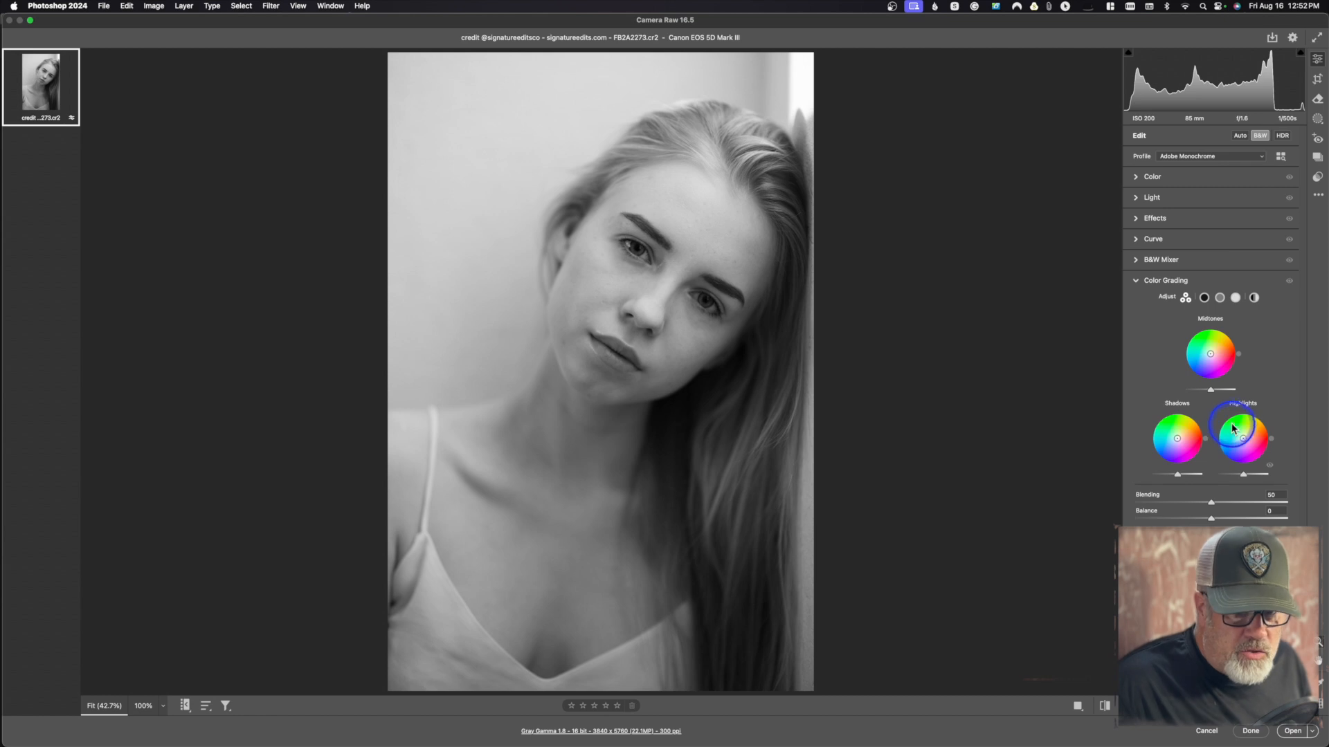
click(1204, 298)
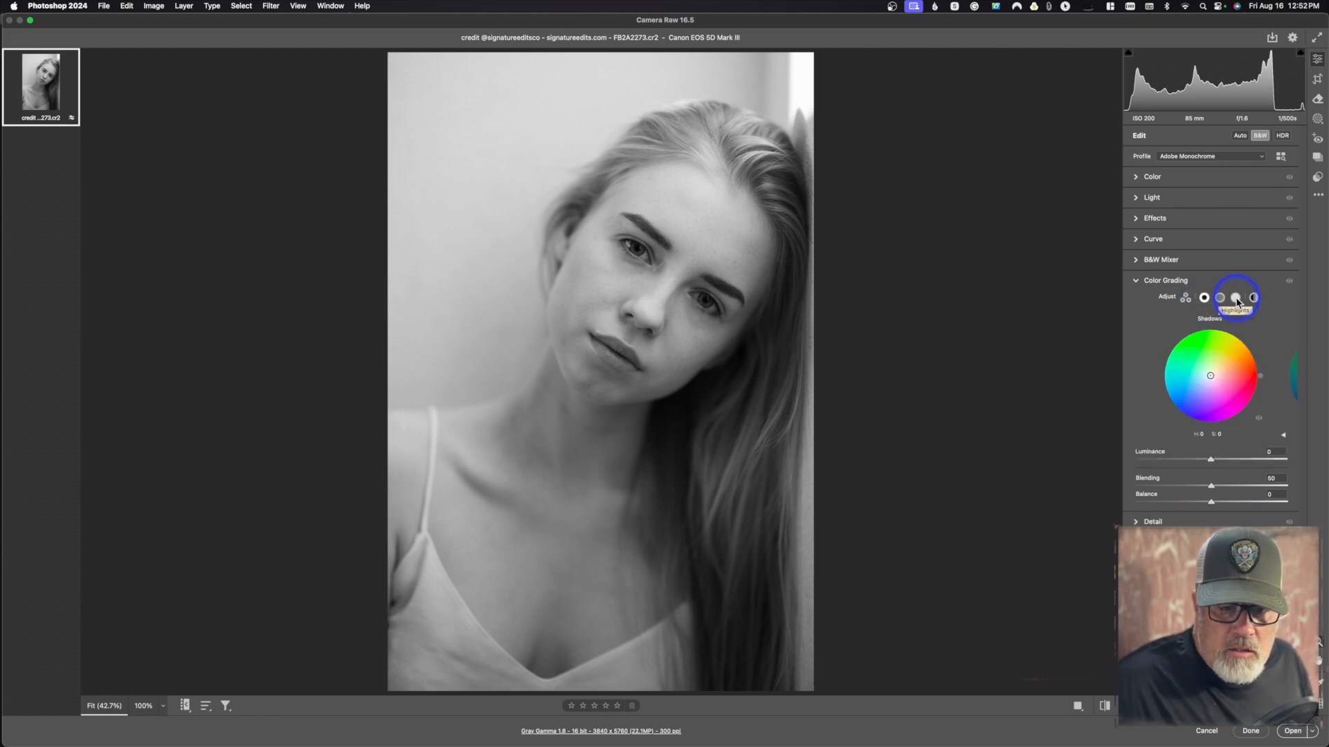
click(1222, 300)
click(1237, 300)
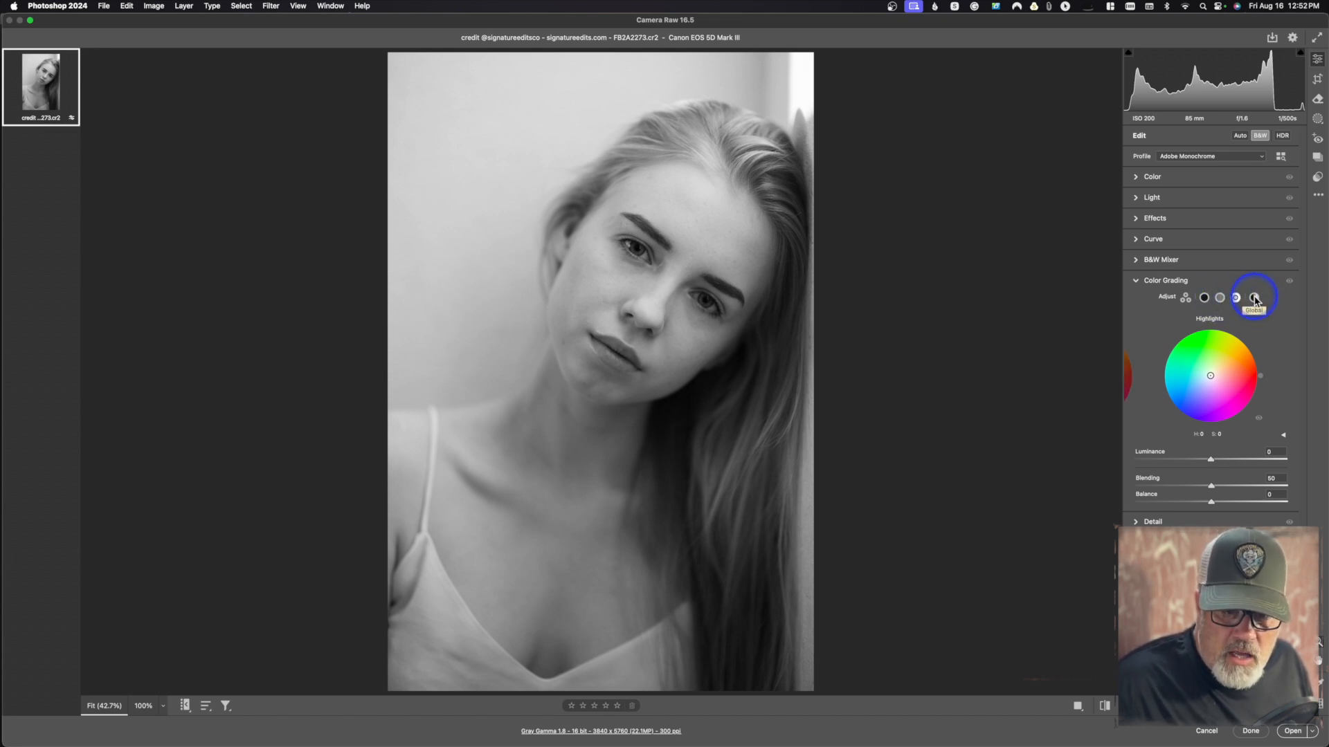
click(1254, 299)
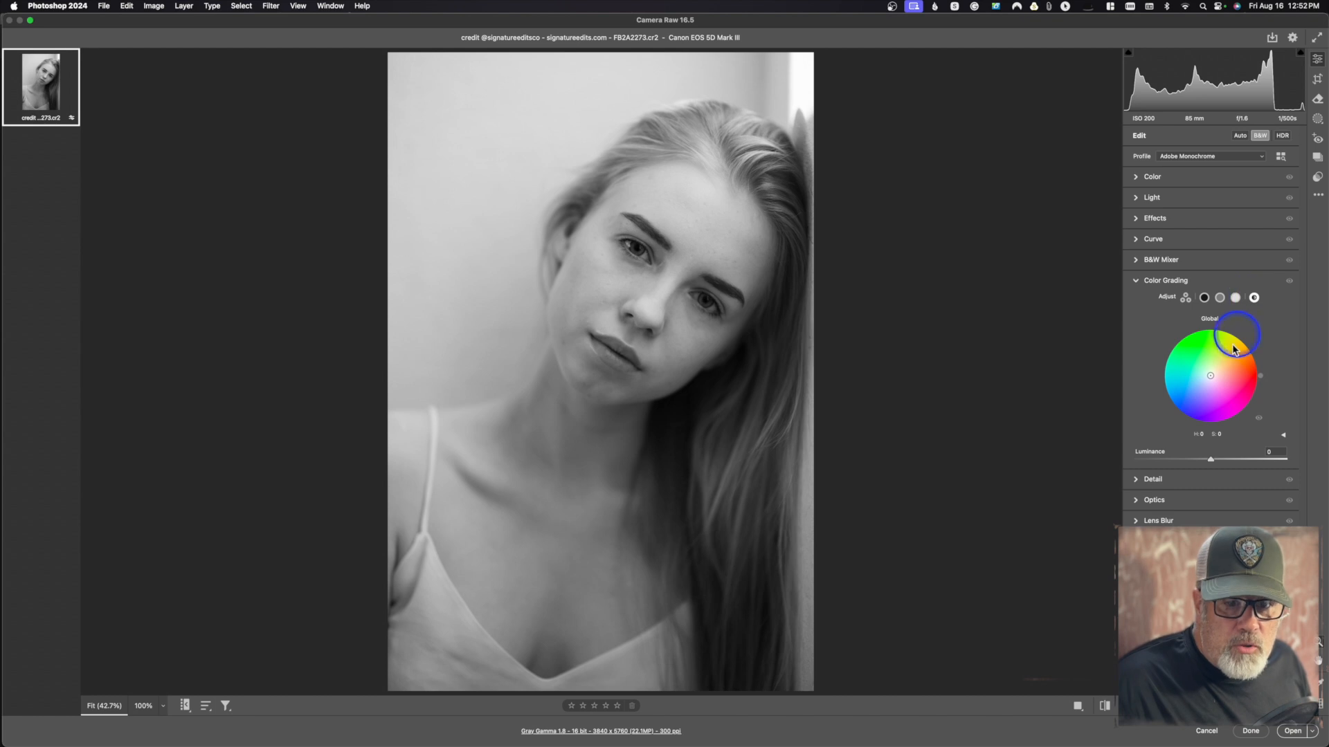
Try a warm sepia global tint on the black-and-white portrait, about hue 41 and saturation 74, and undo it.
drag(1211, 378, 1234, 357)
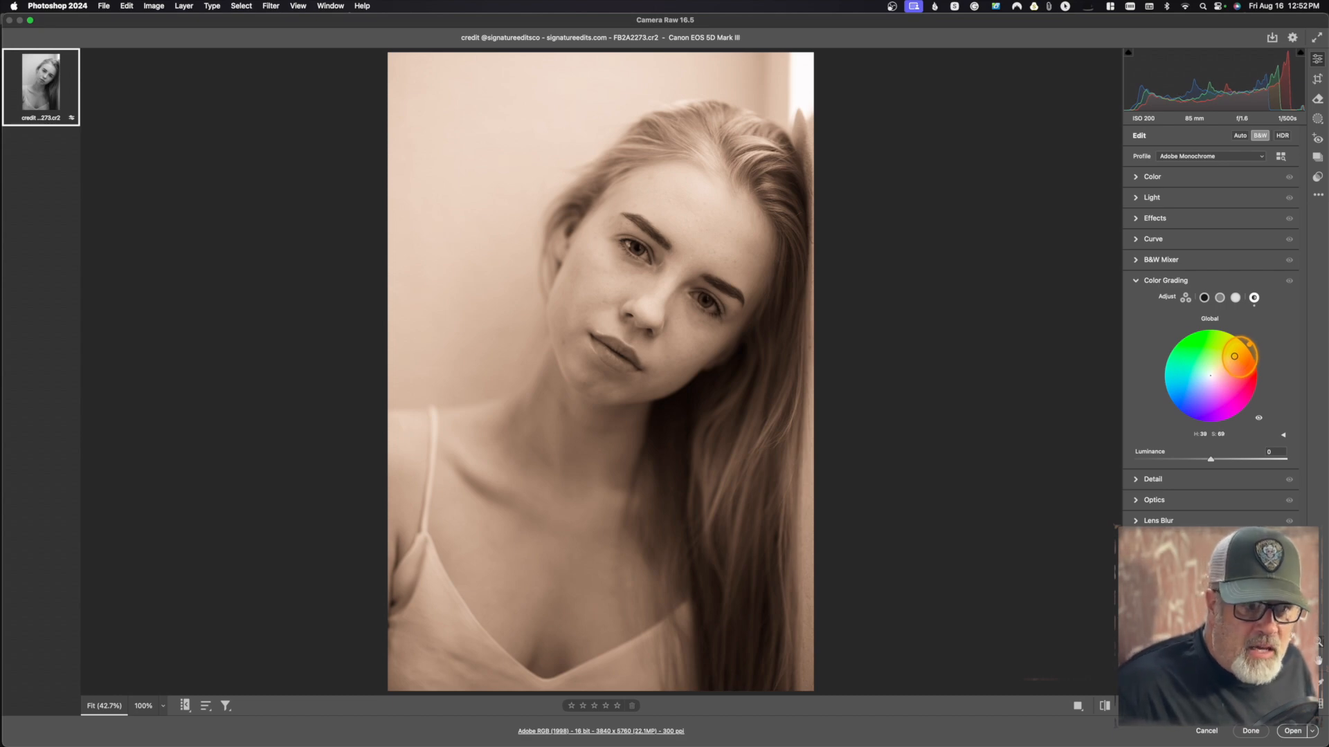
drag(1234, 356, 1234, 354)
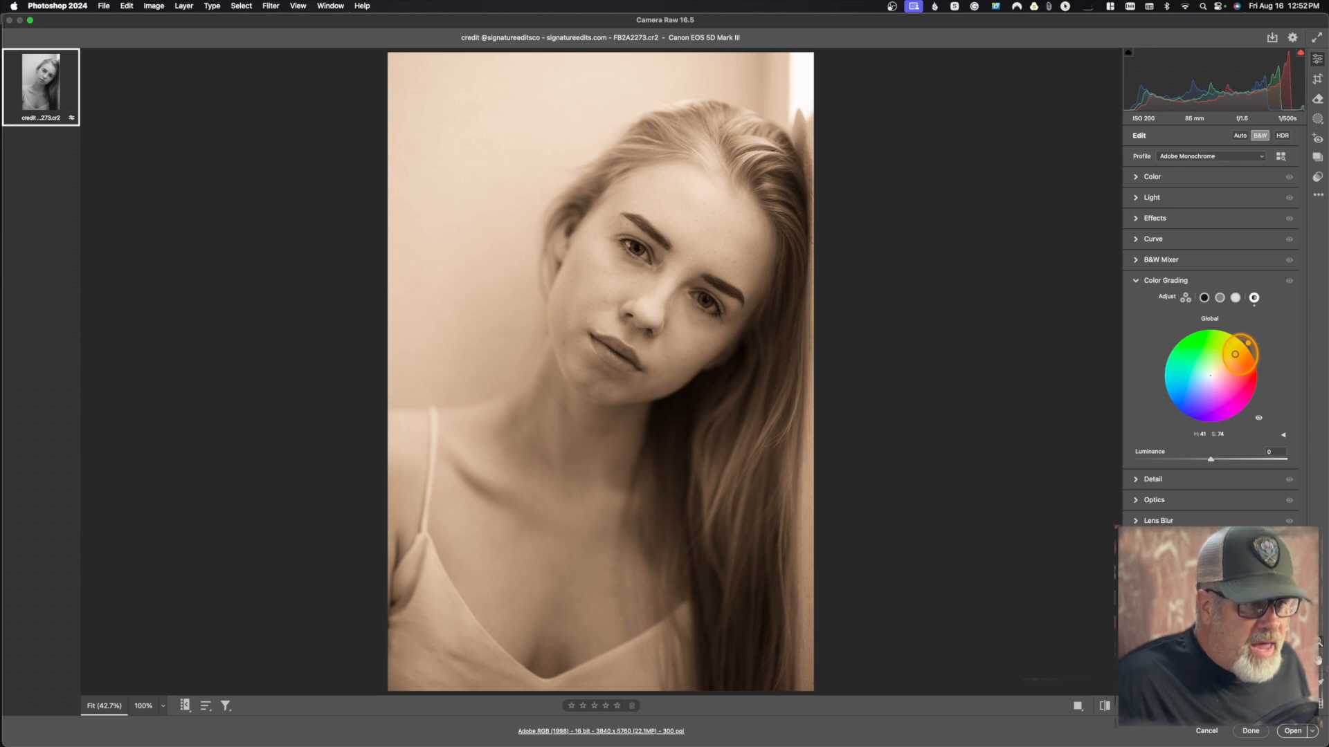
drag(1235, 354, 1211, 376)
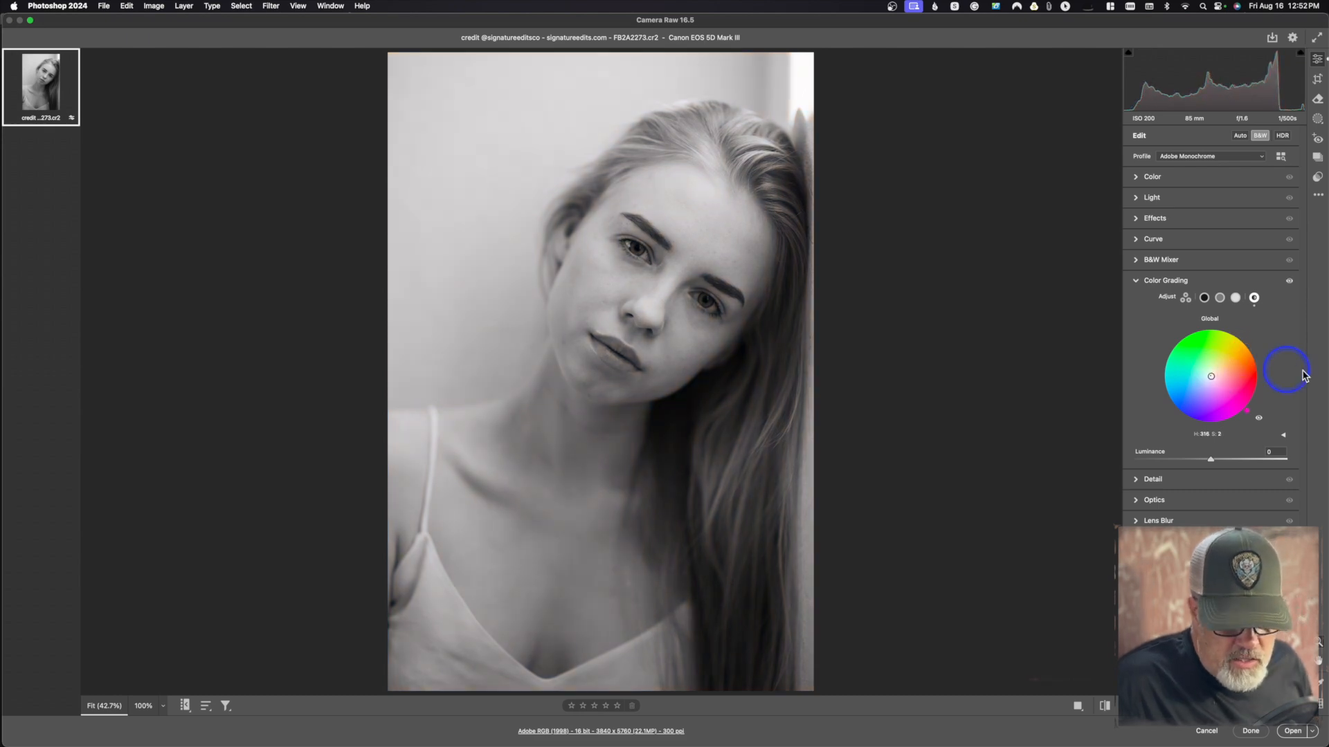
key(super+z)
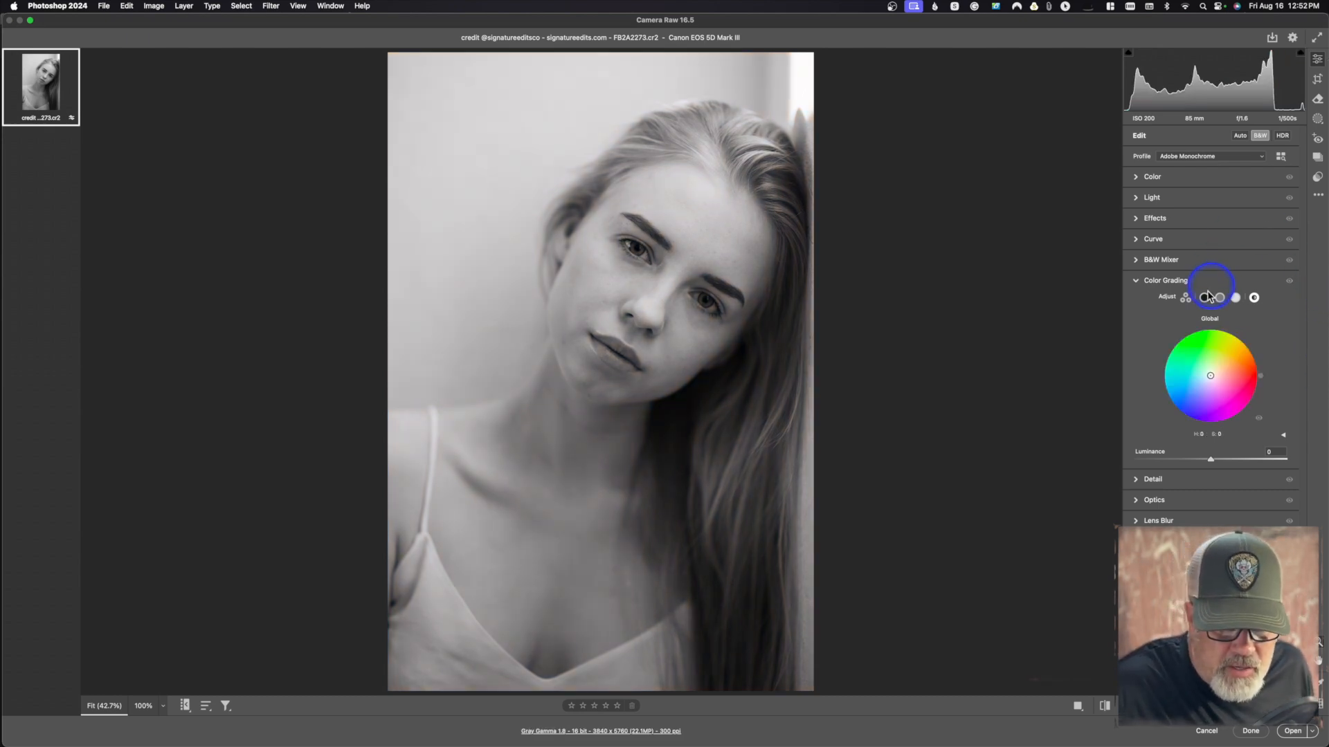
Tint the portrait's shadows blue at hue 241 and saturation 57, and its highlights golden at hue 47.
click(1186, 297)
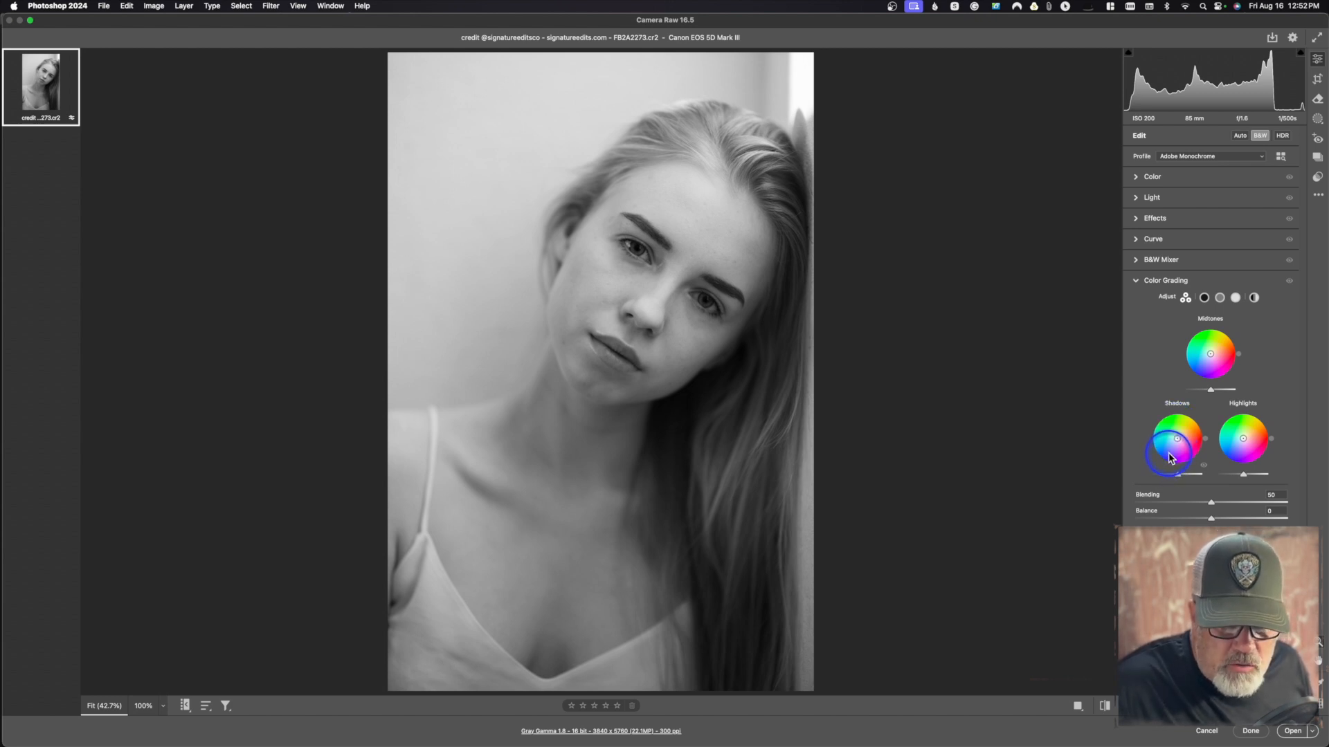
click(1169, 458)
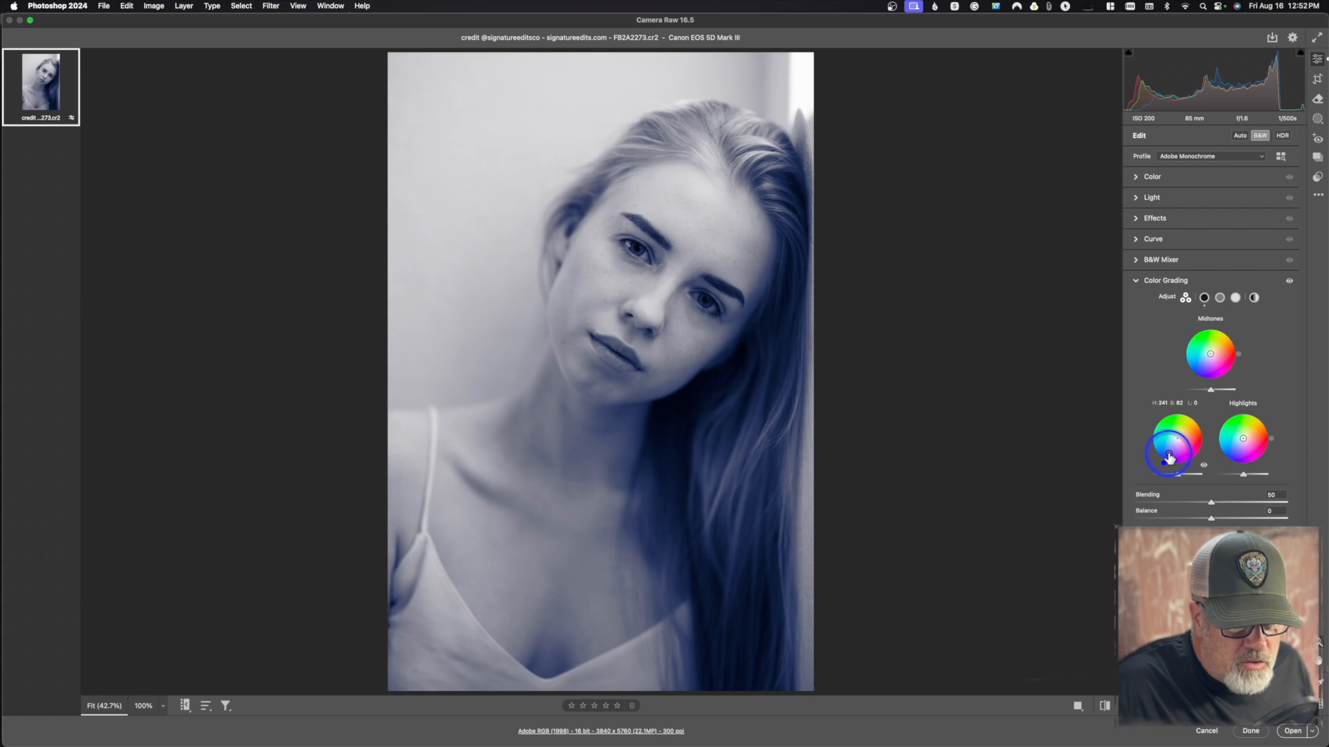
drag(1169, 458, 1171, 449)
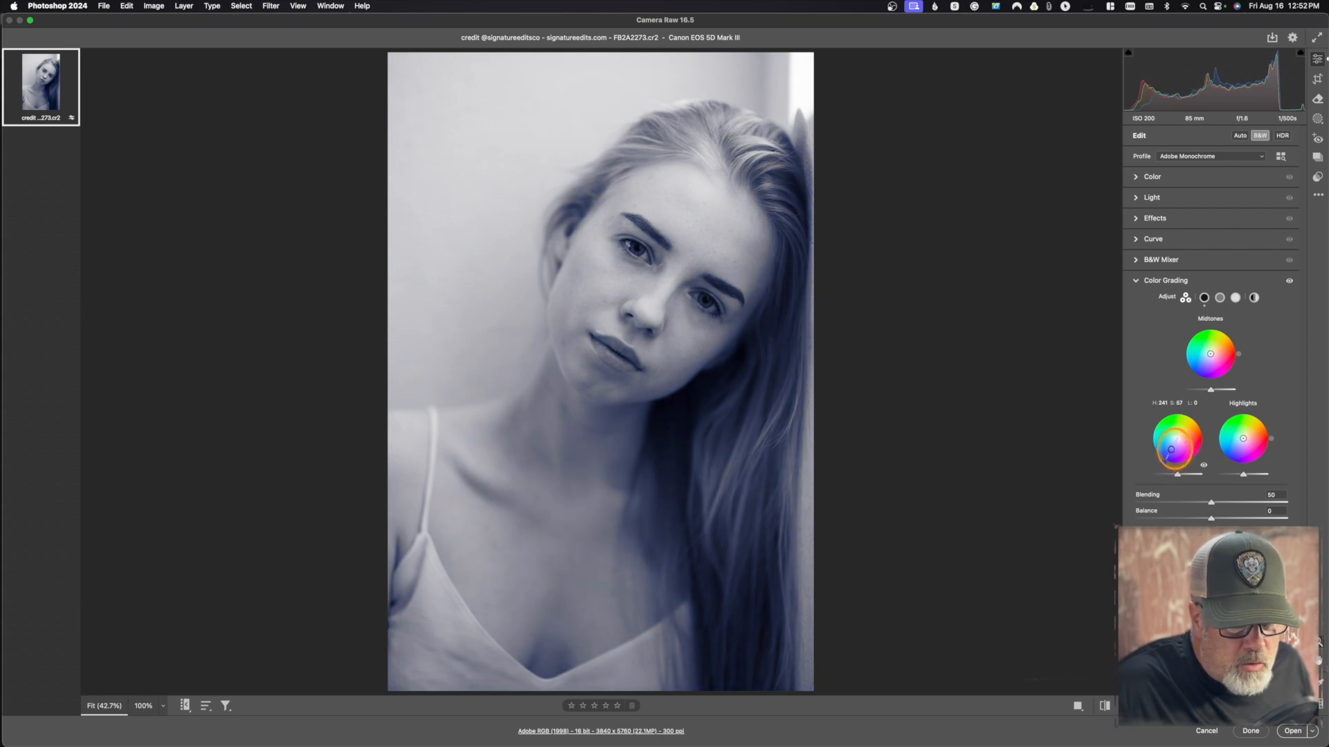
click(1257, 429)
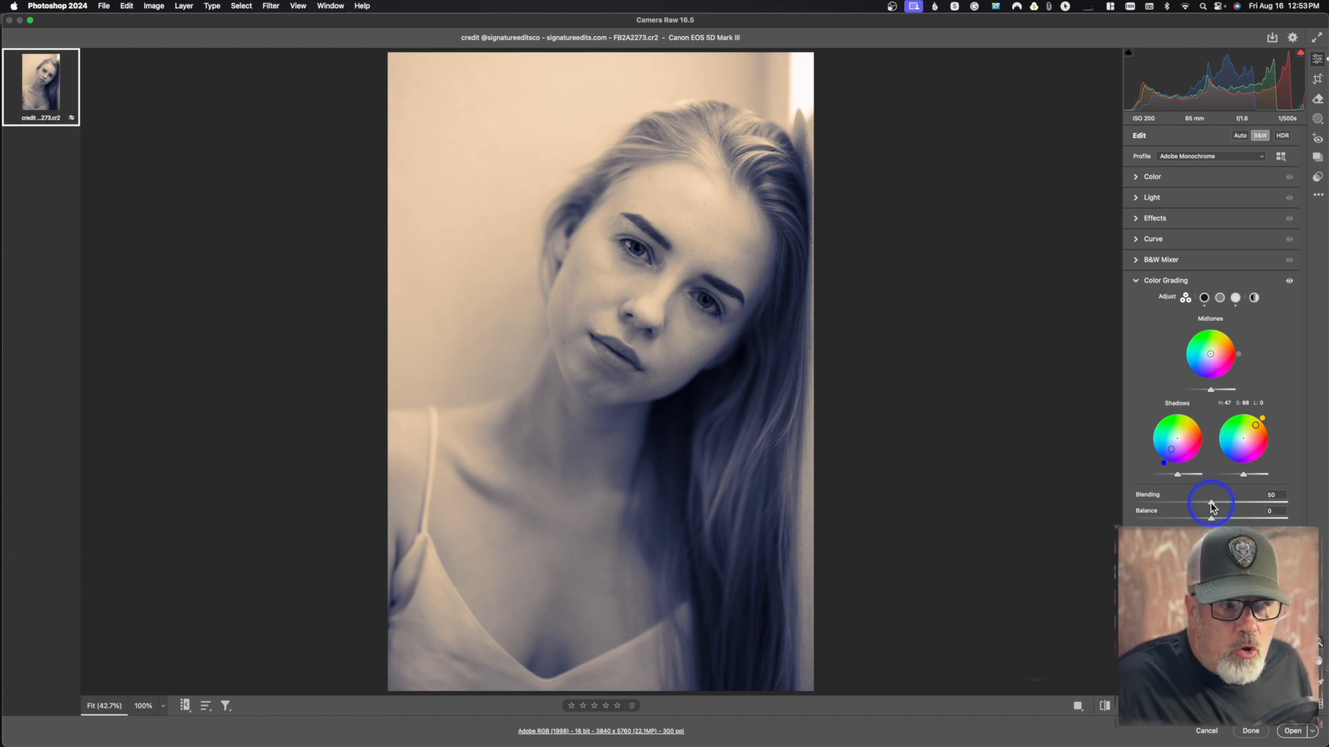
Set the color grading balance to -5 and compare the portrait with and without the grading.
mouse_move(1189, 509)
mouse_down()
mouse_move(1164, 512)
mouse_move(1306, 492)
mouse_move(1145, 513)
mouse_move(1236, 516)
mouse_move(1208, 519)
mouse_up()
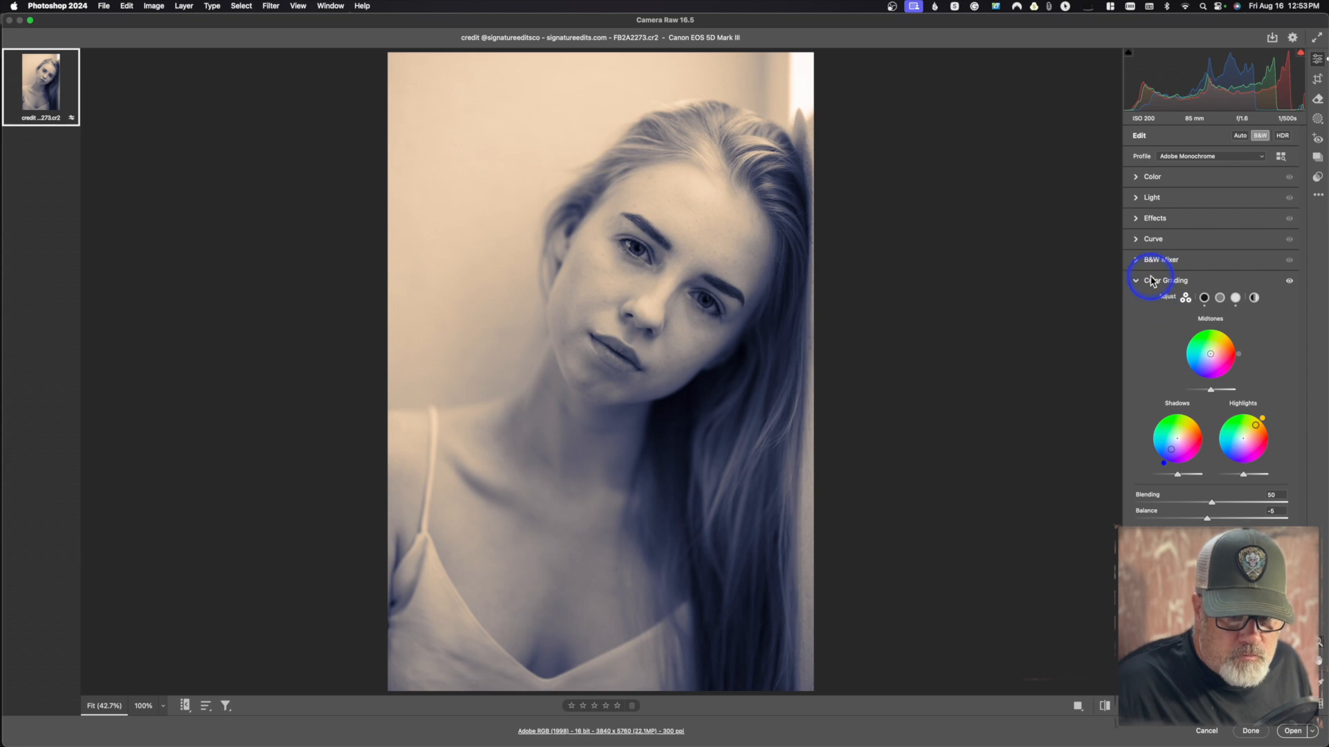
click(1291, 284)
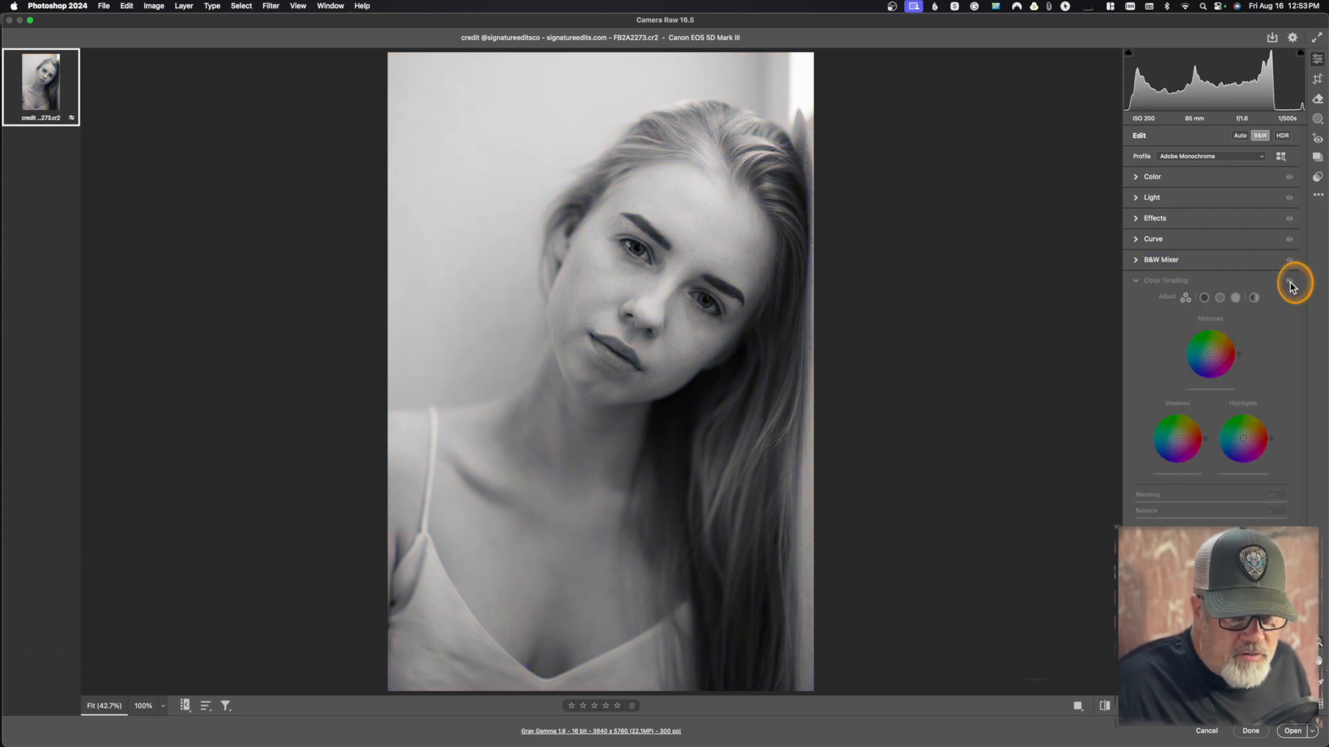
click(1291, 284)
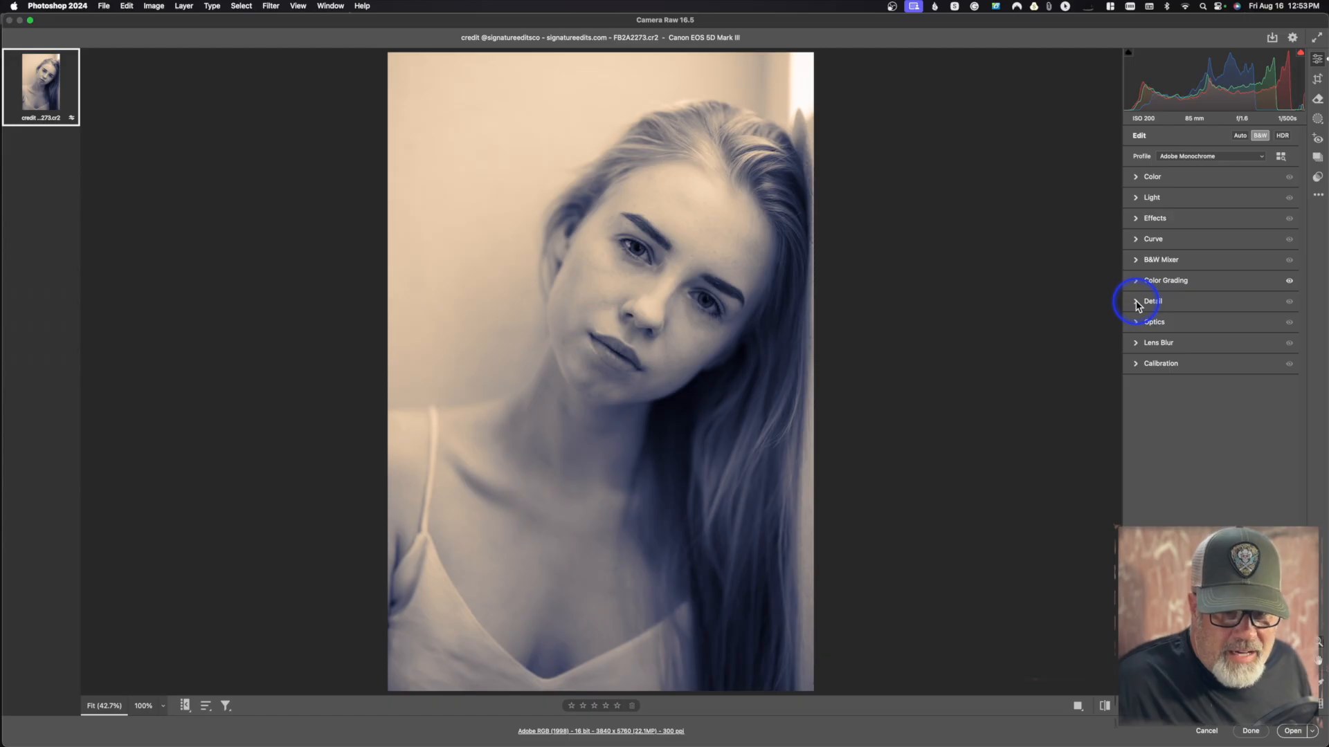
Raise the portrait's manual luminance noise reduction to about 14.
click(1139, 302)
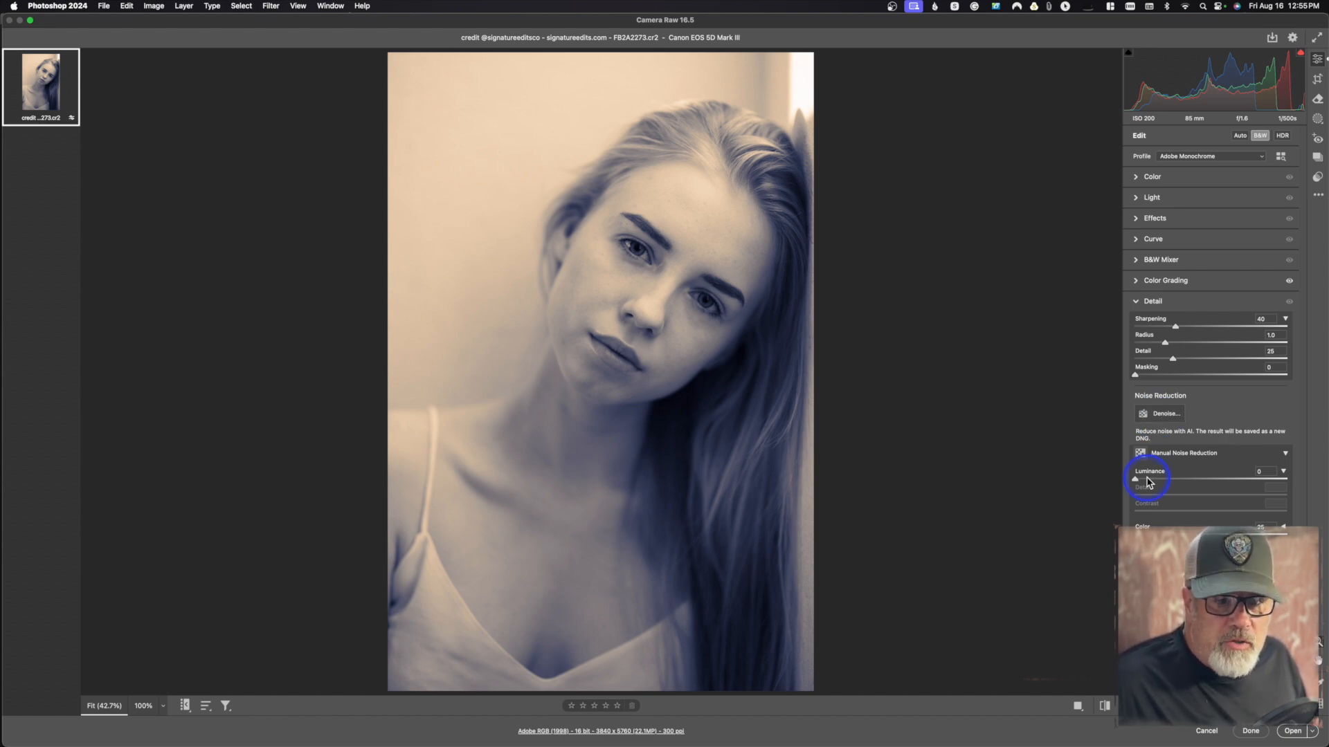
drag(1146, 478, 1163, 496)
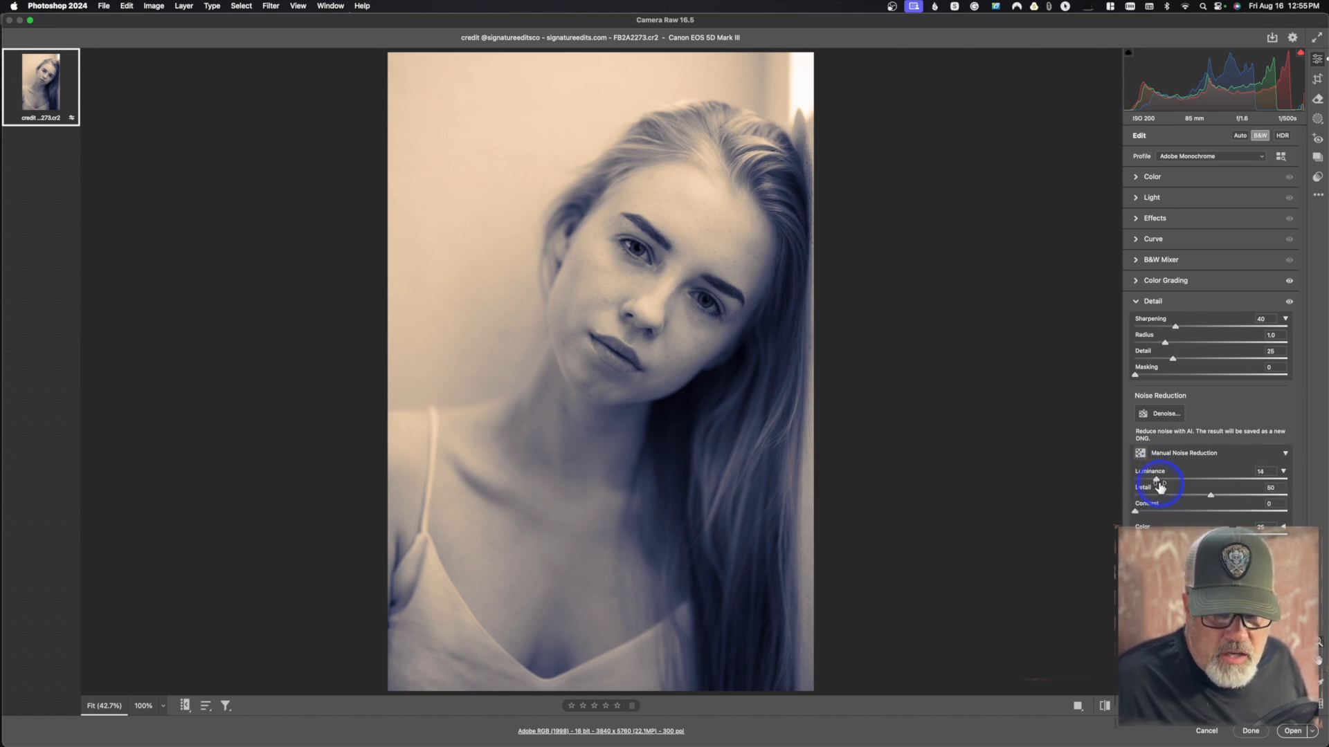
drag(1156, 479, 1161, 480)
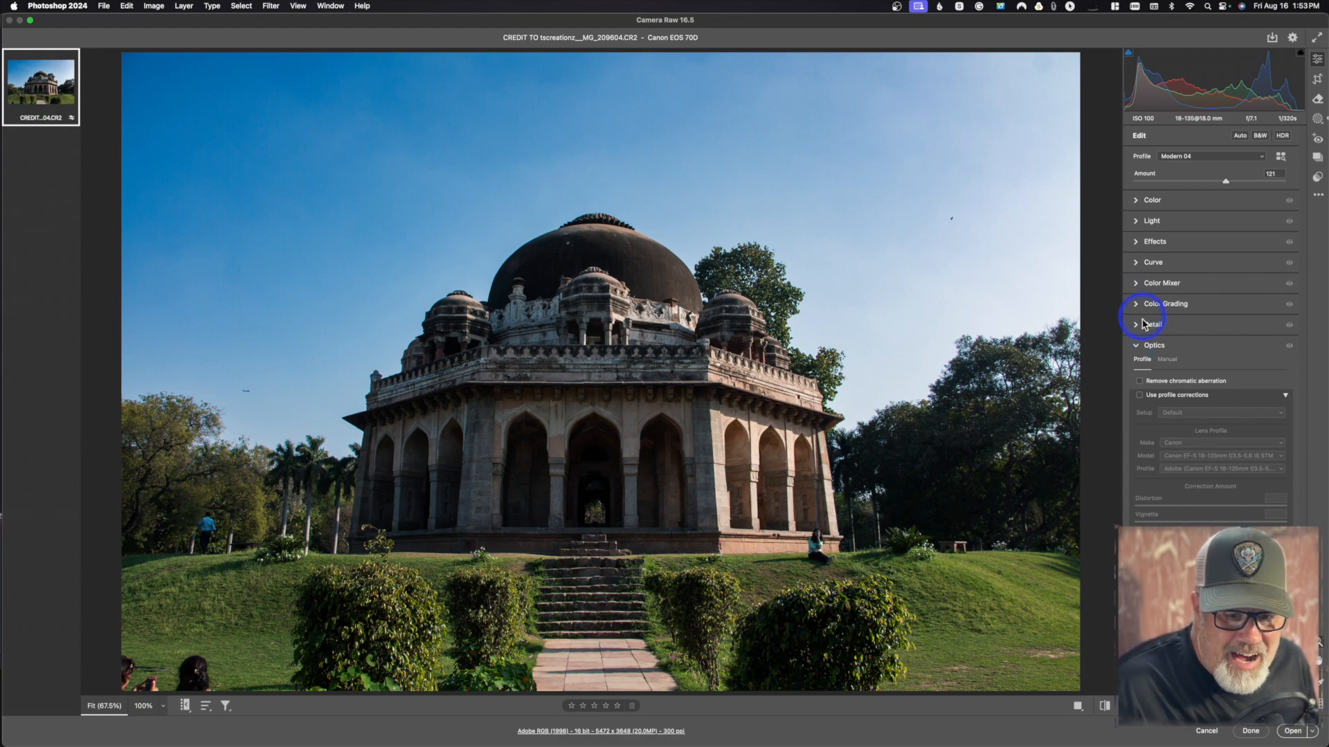
Compare the domed building photo with and without the lens profile corrections.
click(1140, 396)
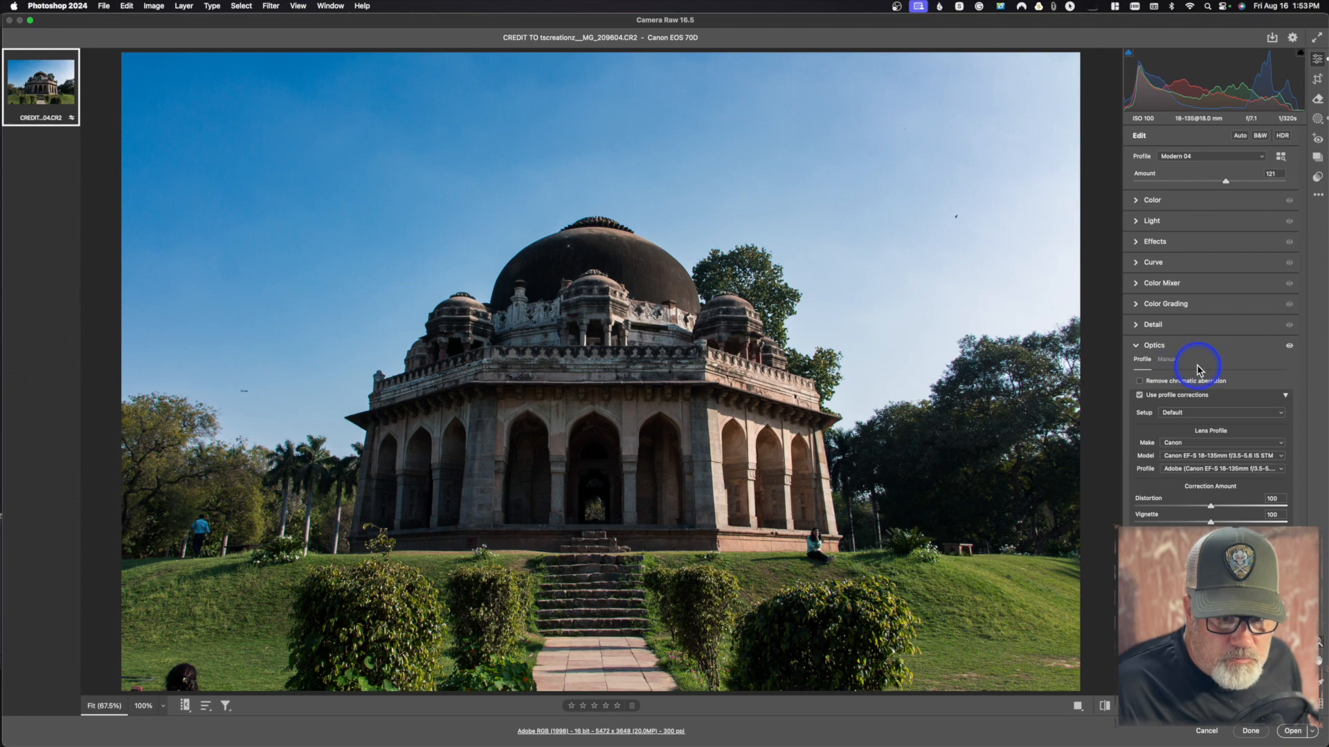
click(1139, 395)
click(1140, 395)
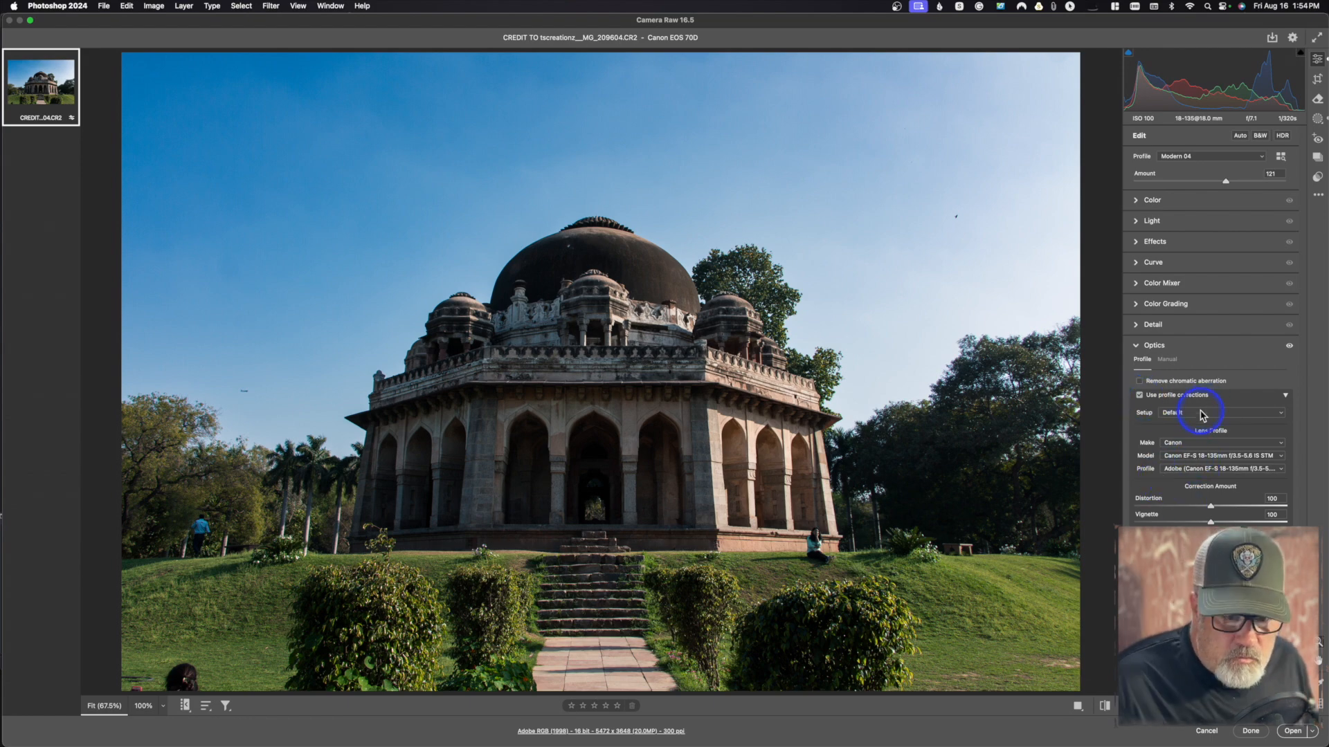
click(1140, 396)
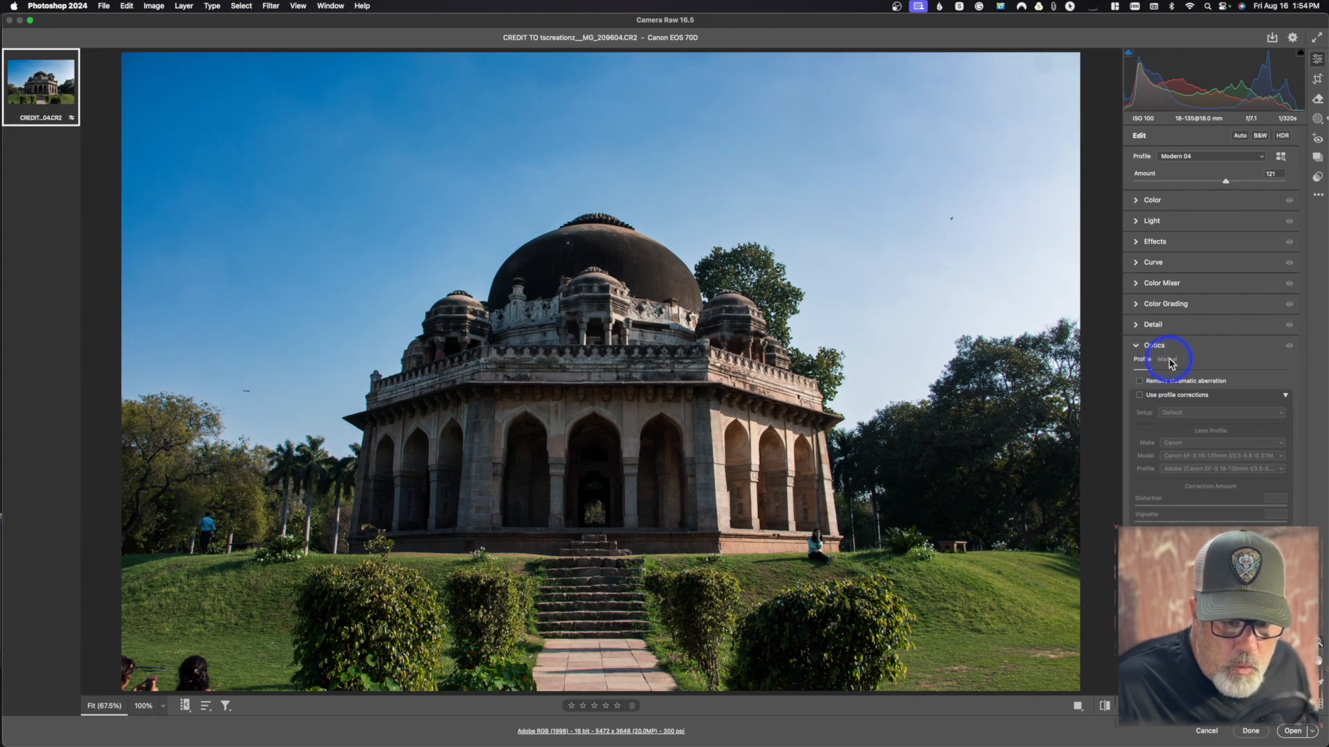
Lighten the corners of the domed building photo with a manual optics vignette of about +99.
click(1168, 360)
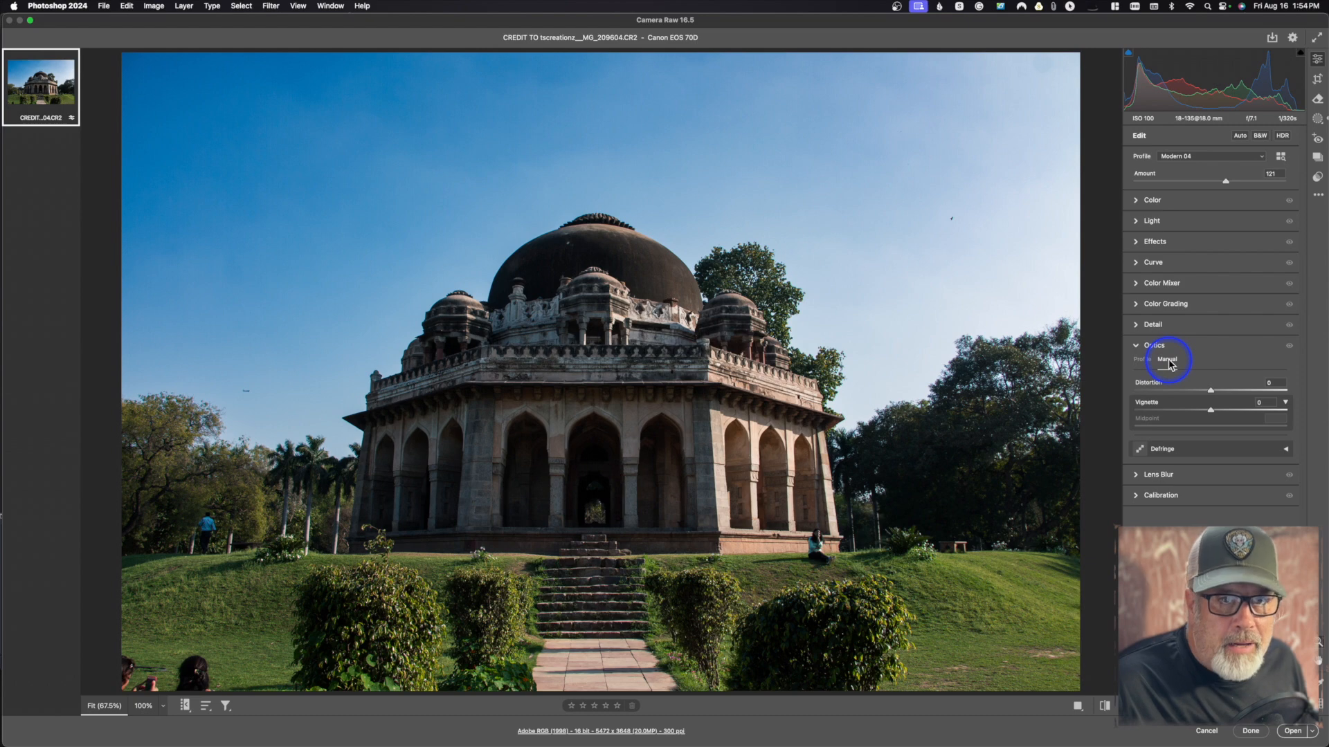
drag(1211, 390, 1289, 408)
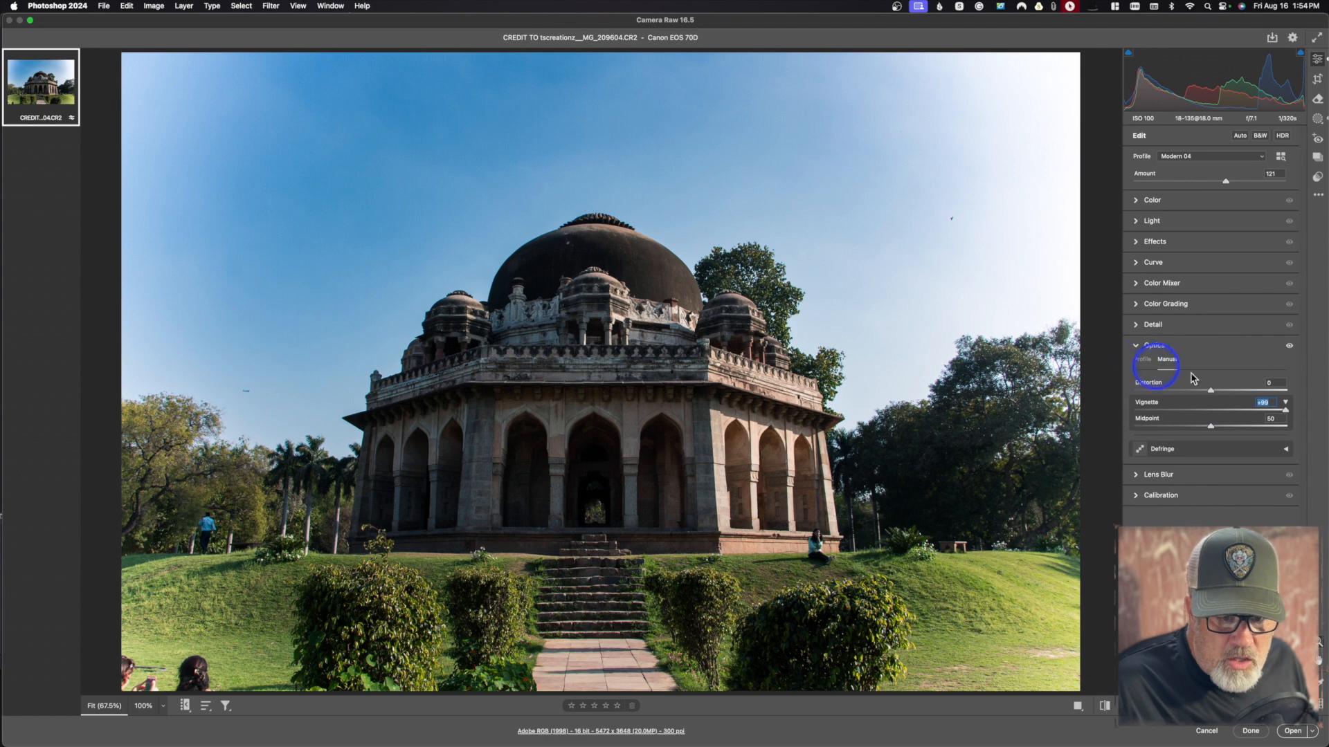
Sample the purple fringing along the edge of the tree with the Defringe eyedropper.
click(1142, 360)
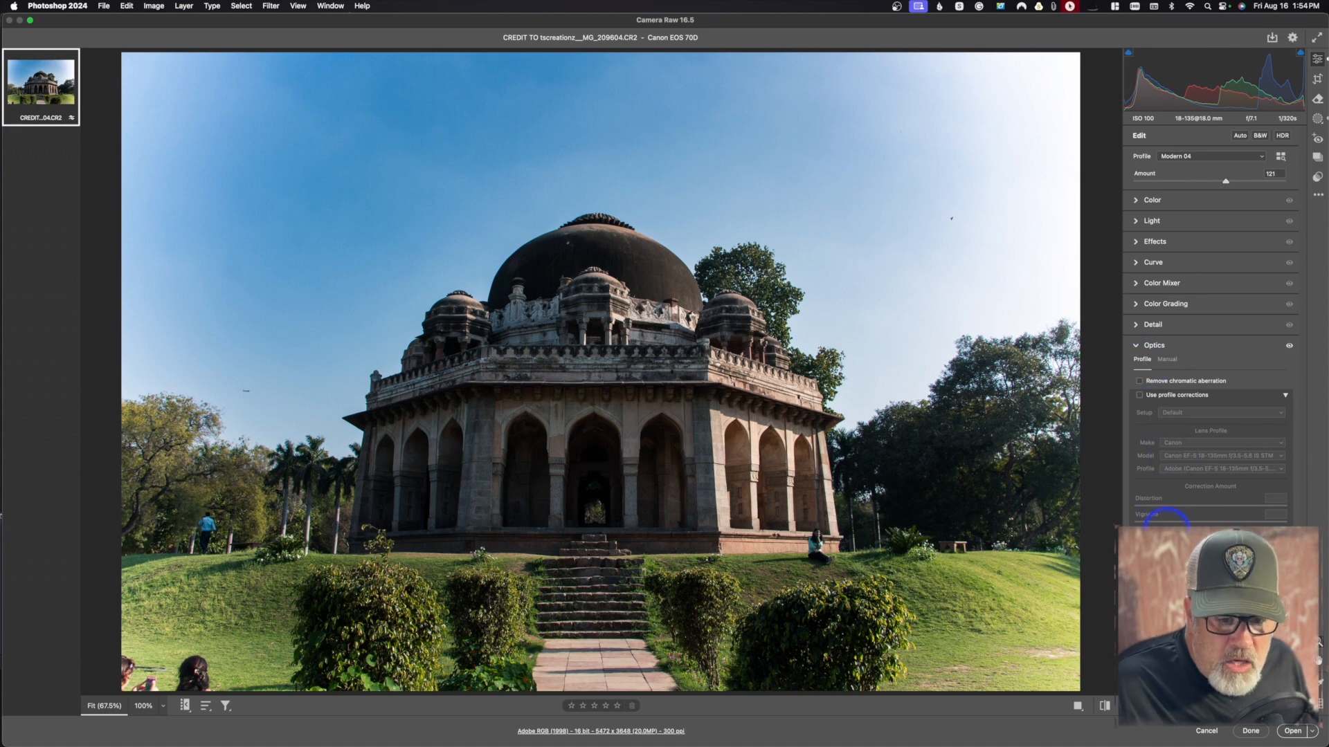
click(1285, 395)
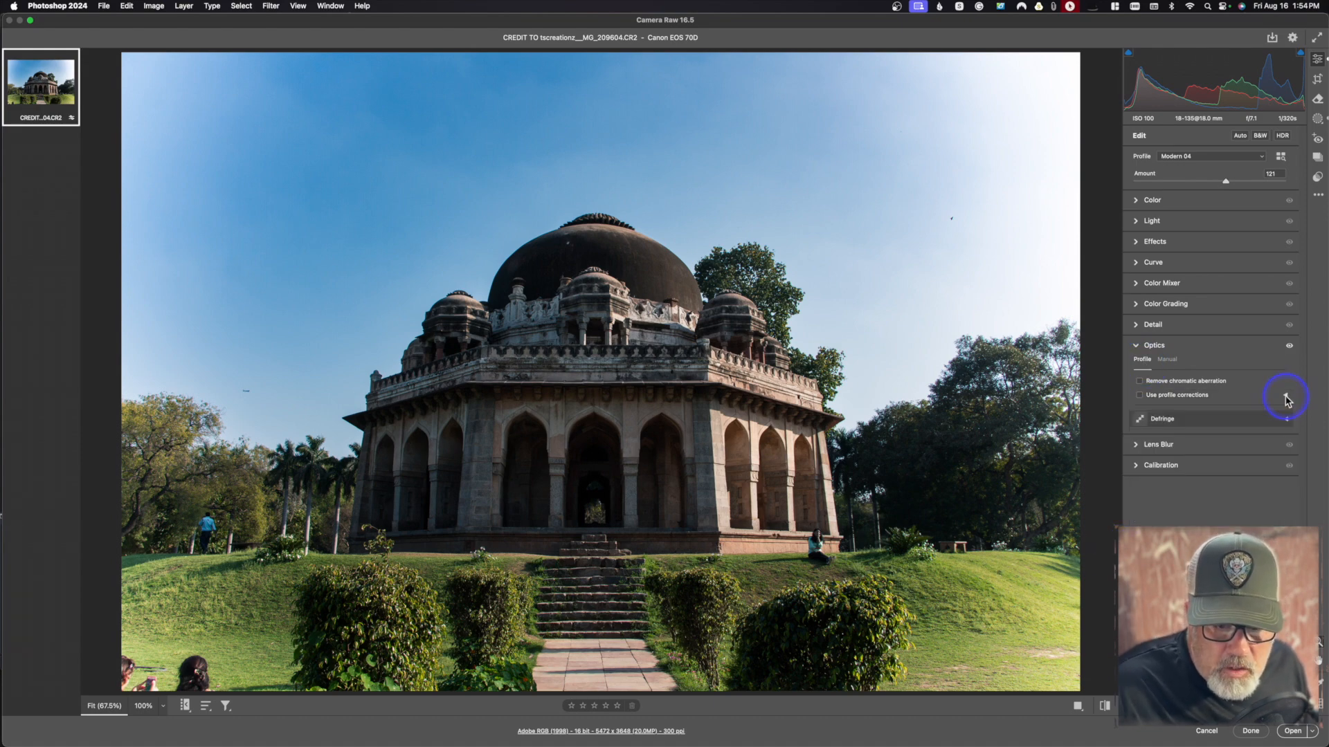
click(1286, 420)
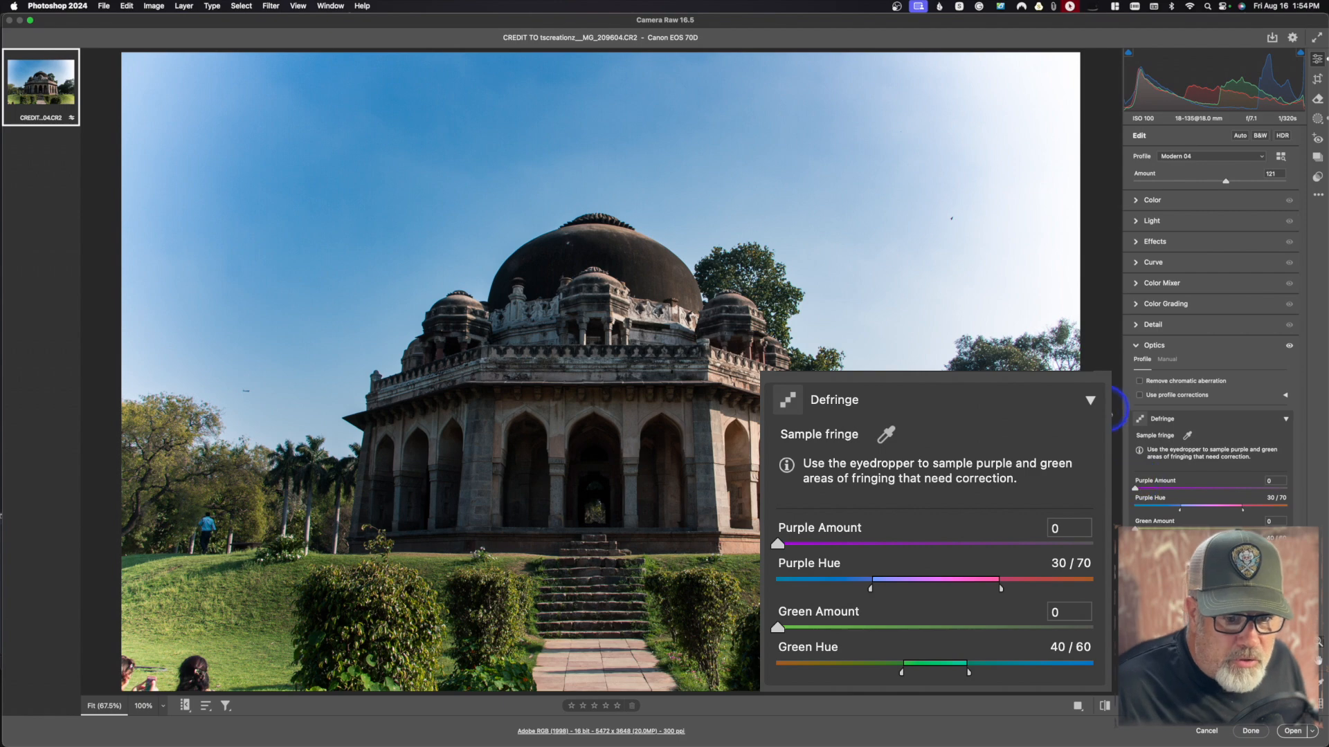
drag(973, 340, 1155, 720)
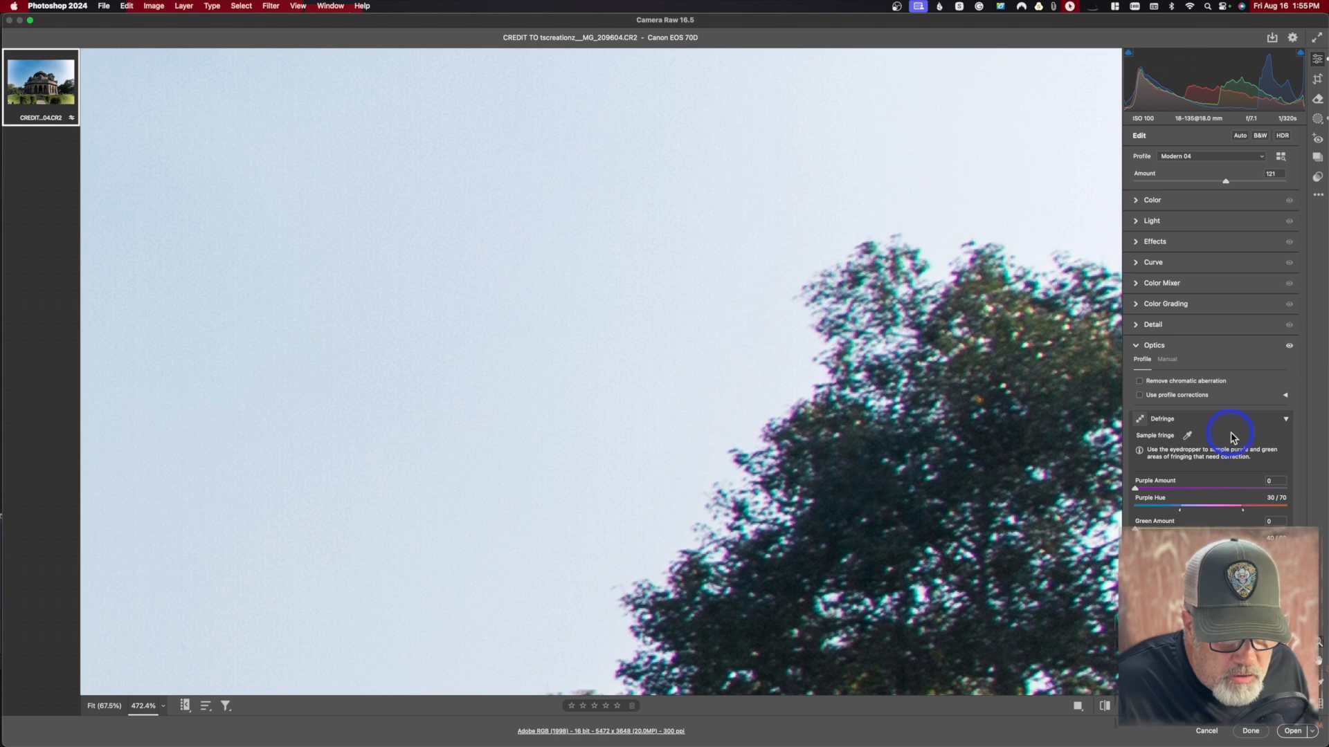
click(1187, 436)
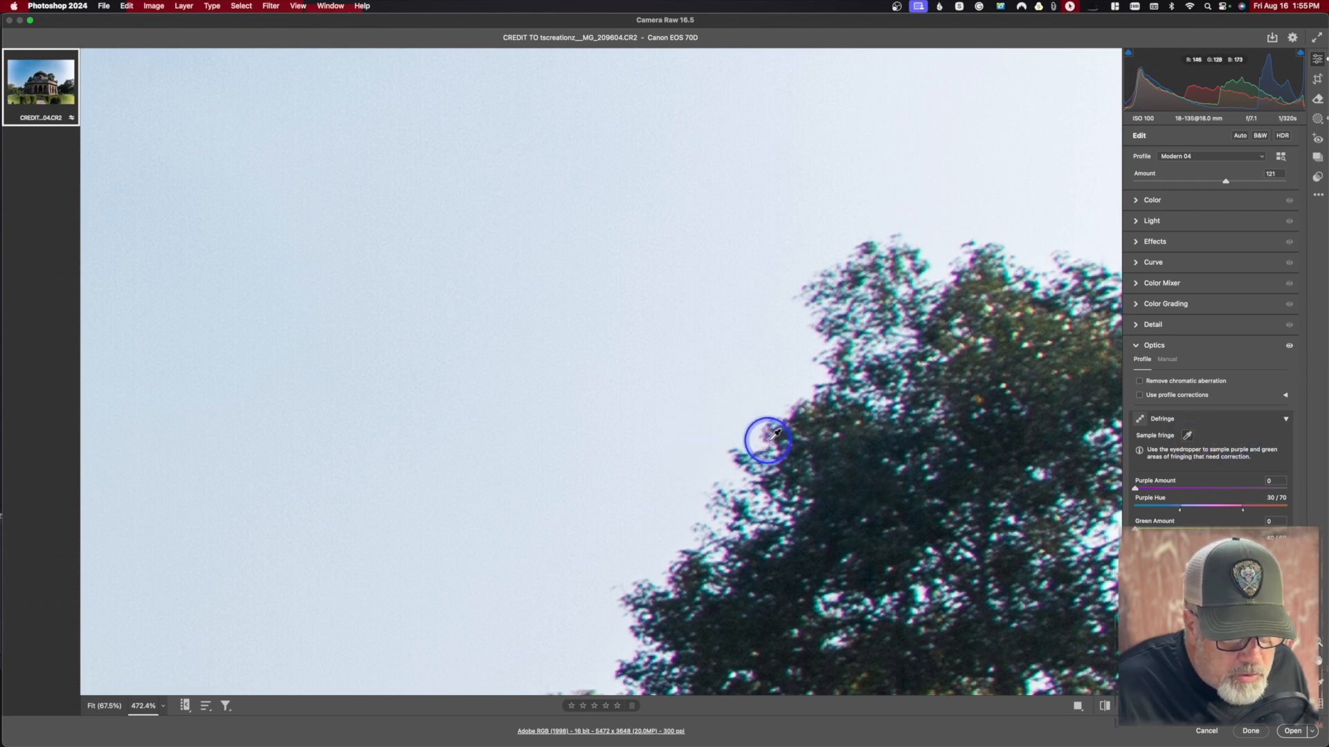
click(792, 413)
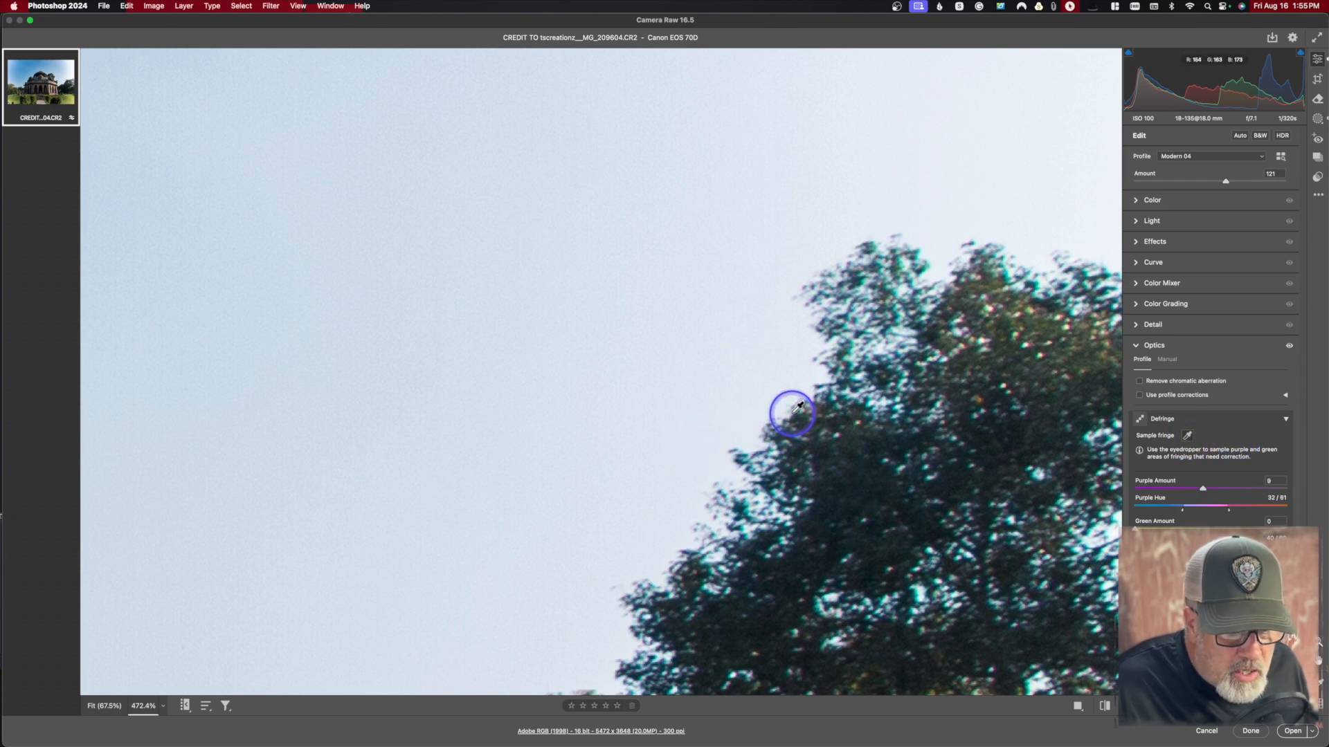
Try a 1 x 1 crop on the domed building photo and restore the Full crop preset.
click(1256, 368)
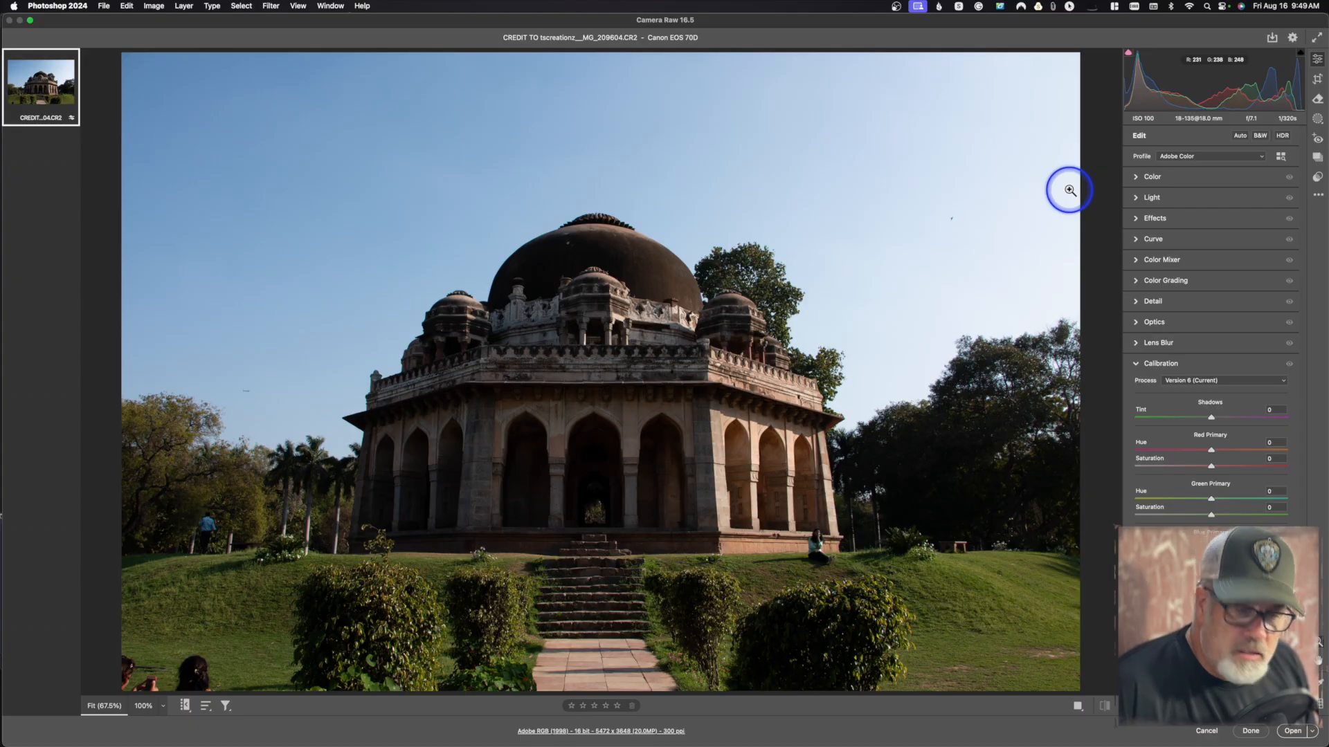
click(1317, 81)
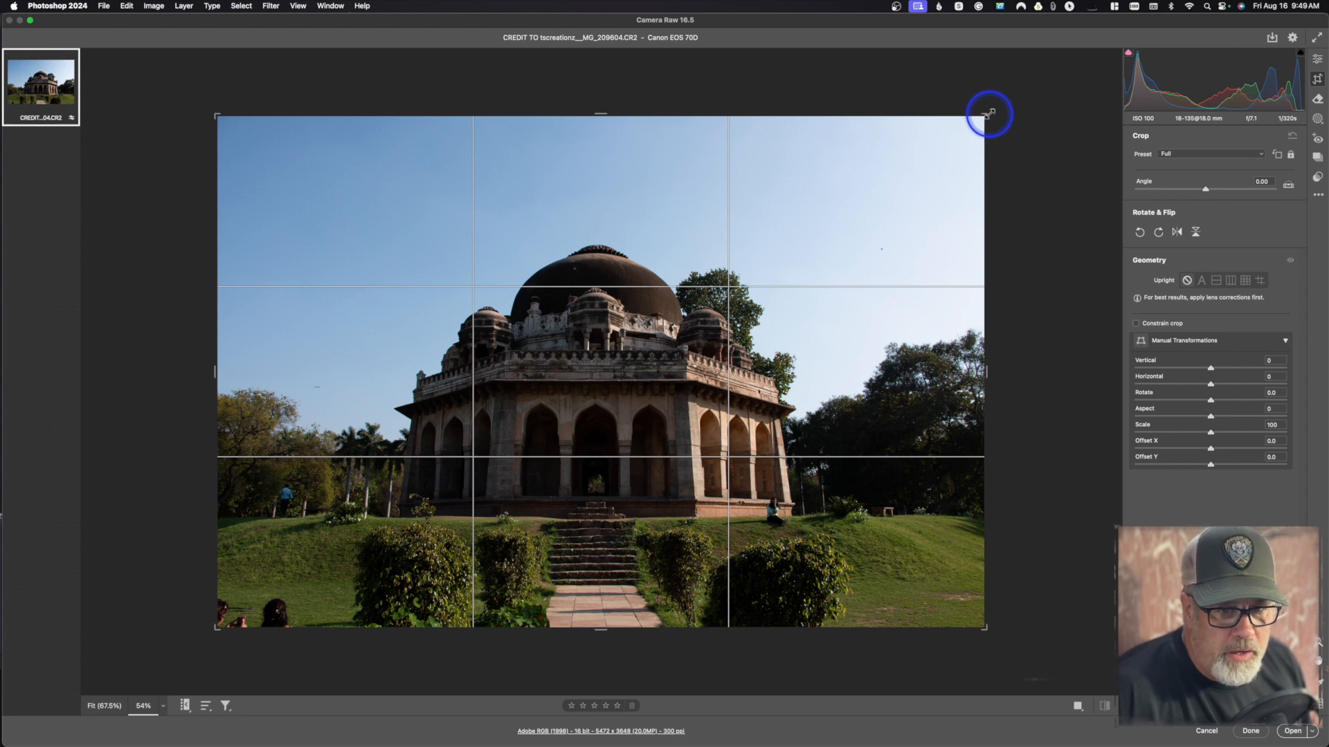
click(1182, 153)
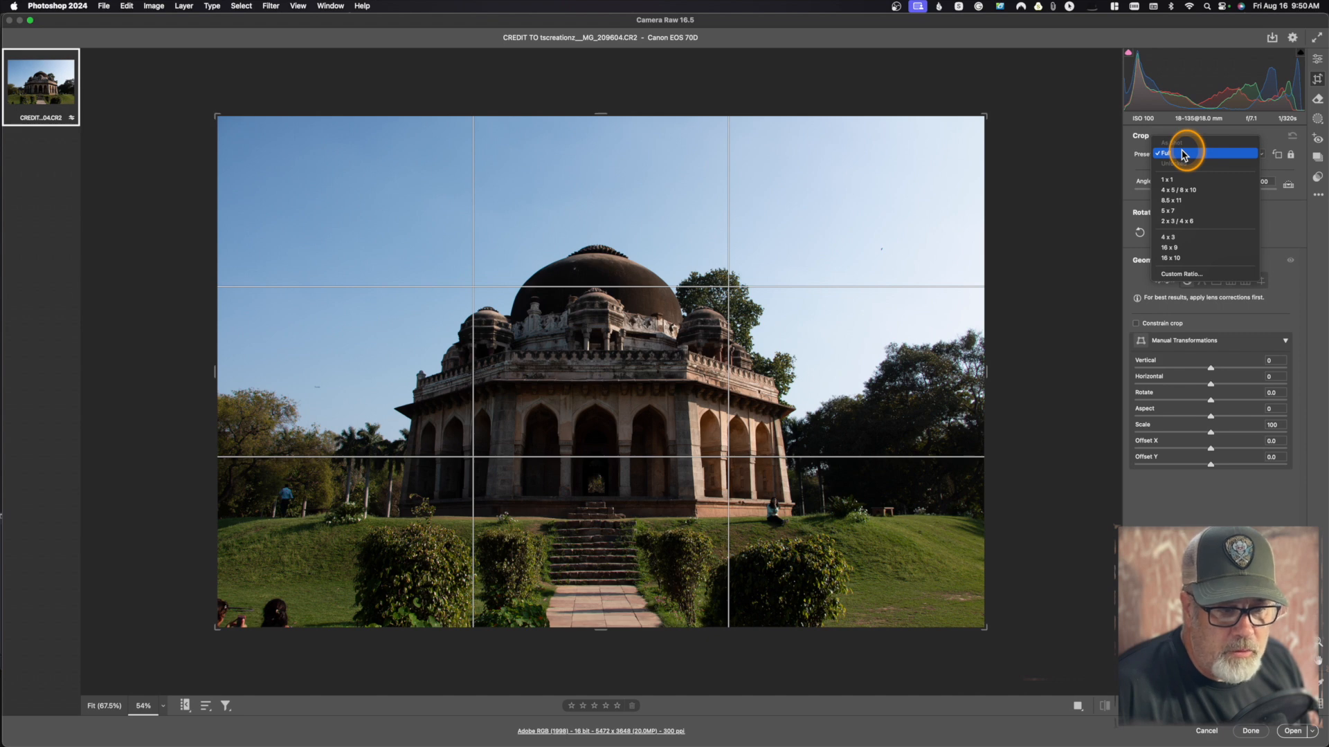
click(1172, 179)
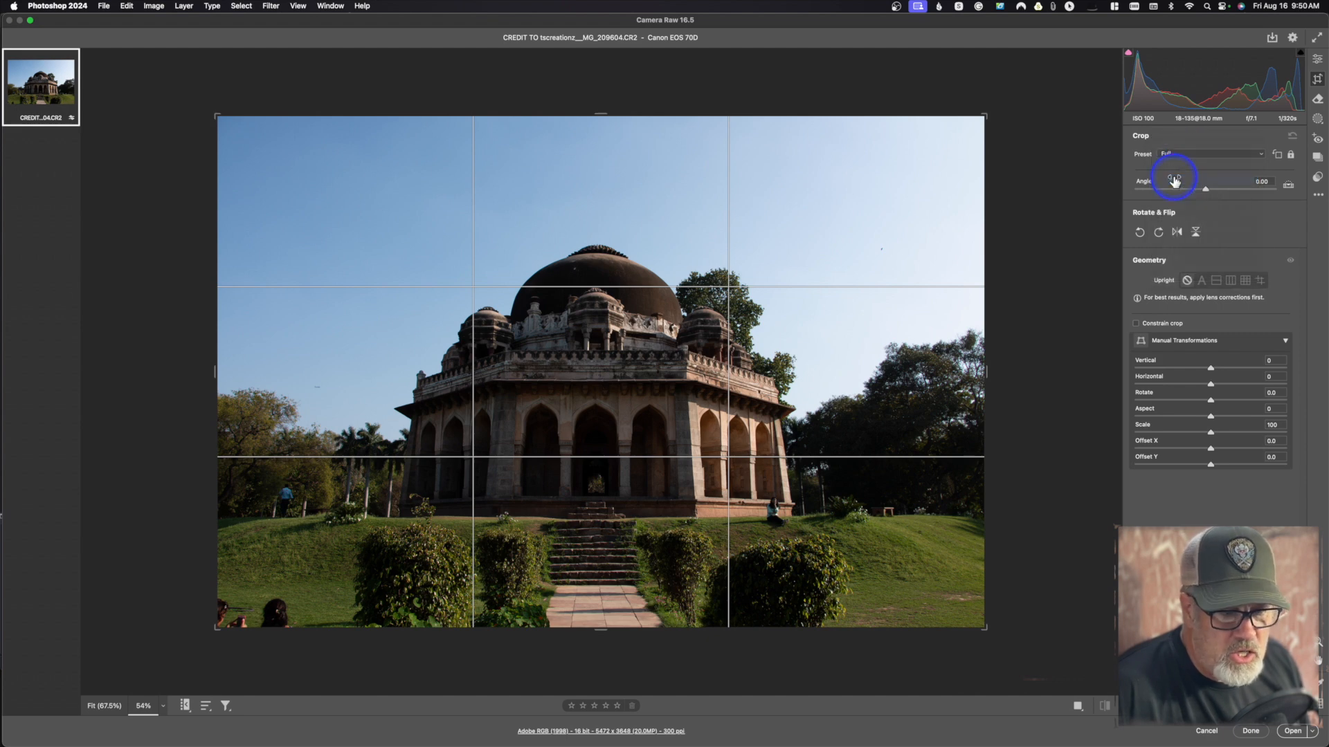
click(1179, 154)
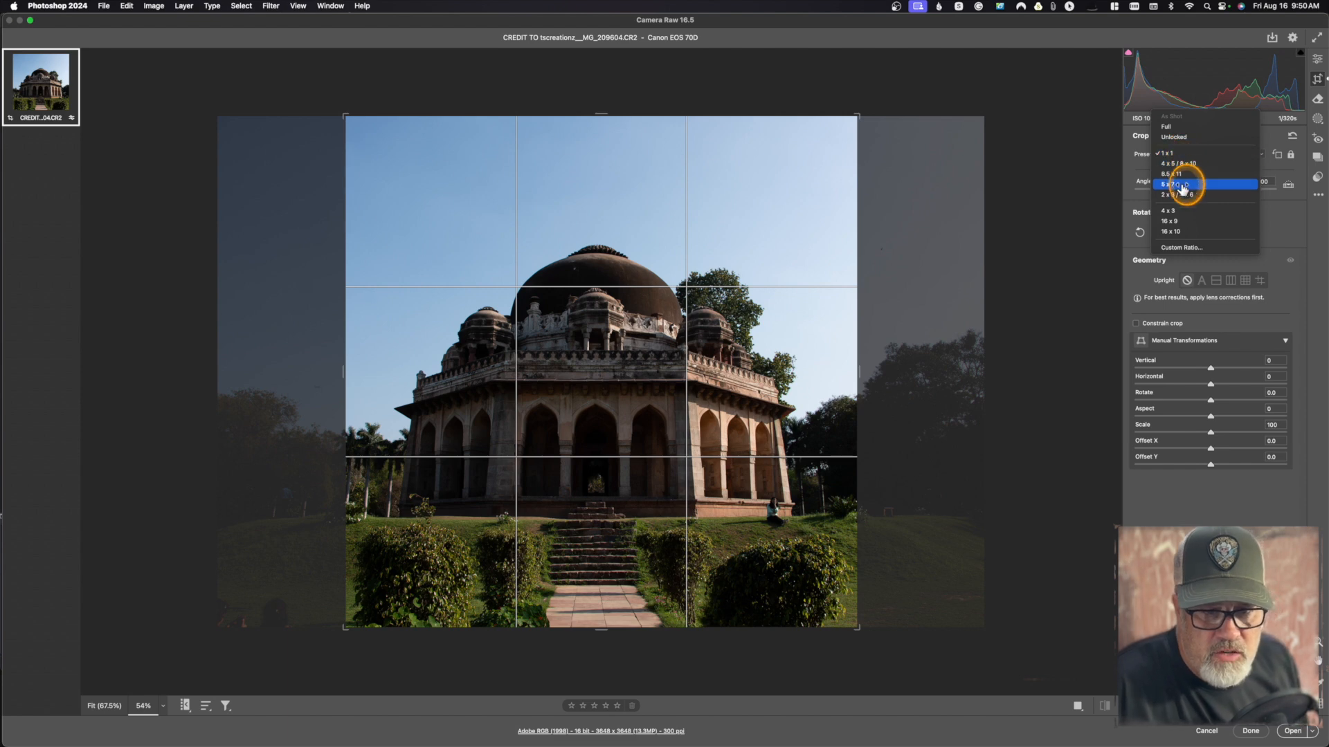
click(1178, 128)
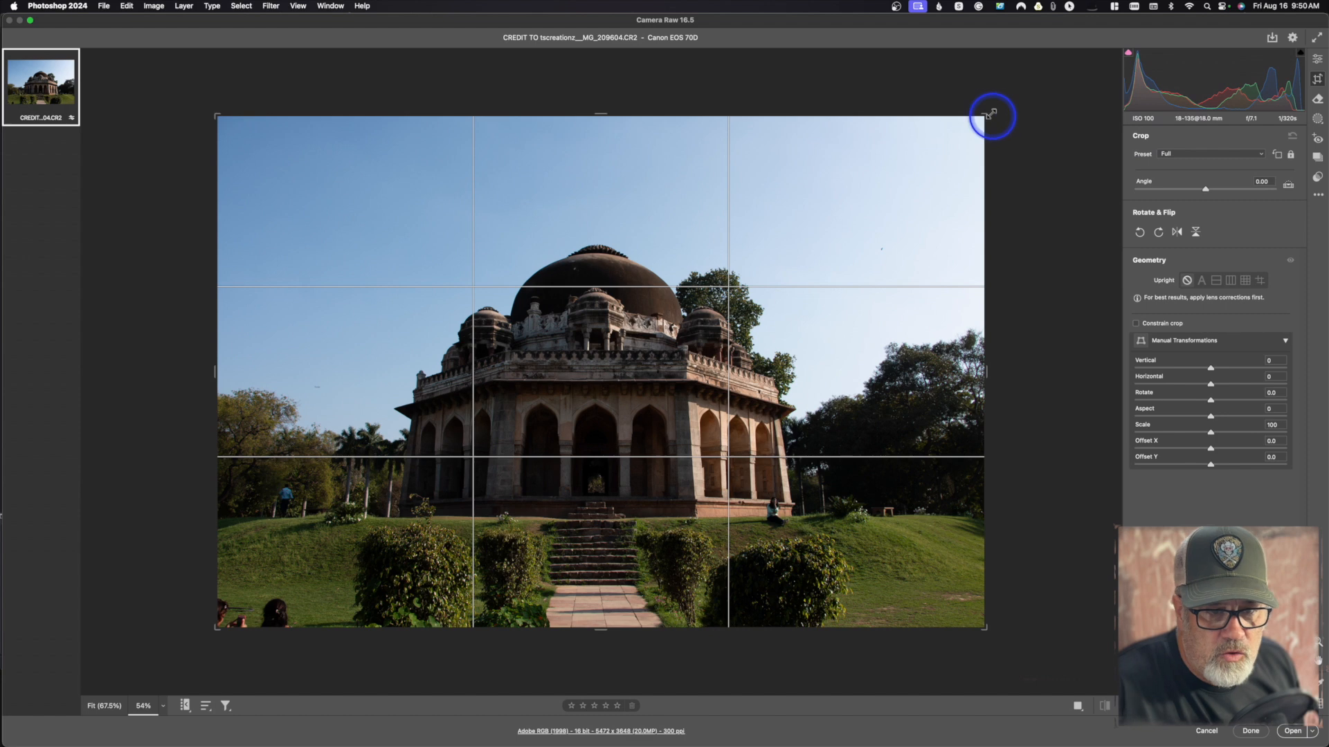
Try shrinking the crop from its upper-right corner at the locked aspect ratio, and restore the Full preset.
drag(991, 116, 951, 171)
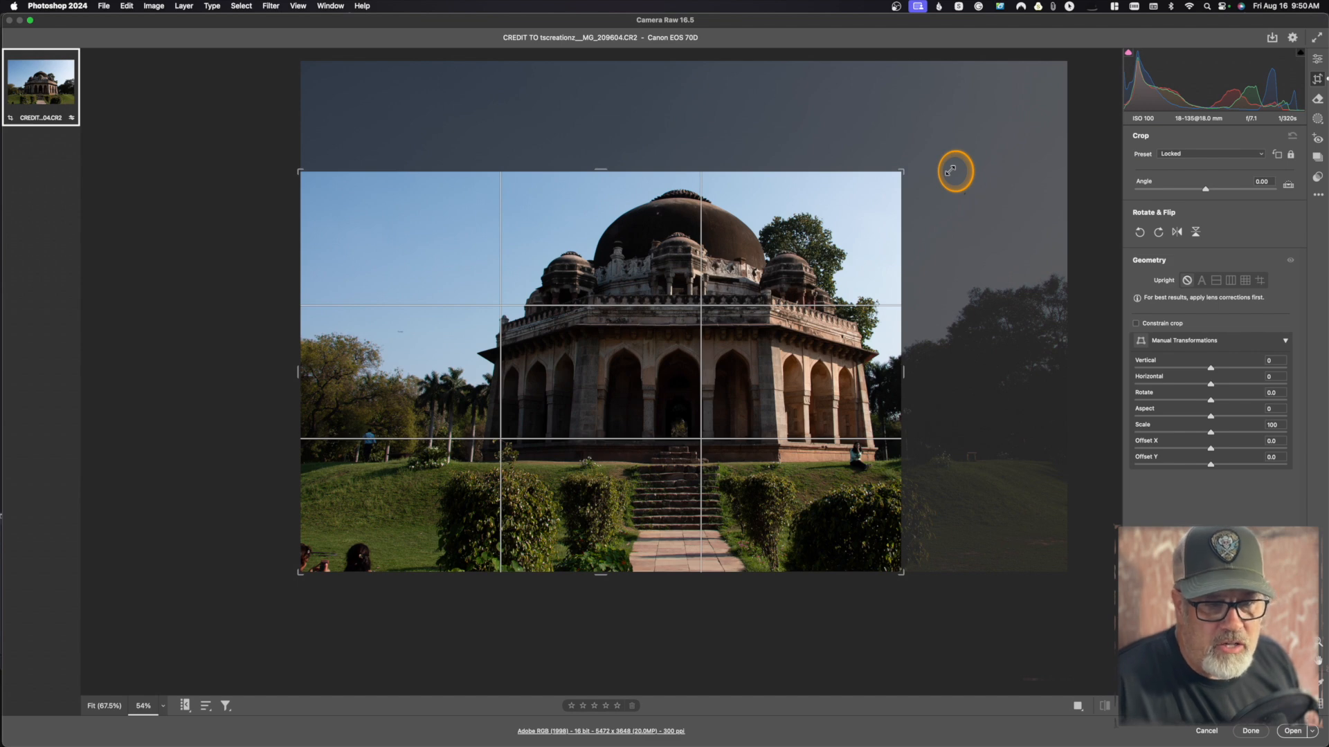
drag(950, 170, 950, 170)
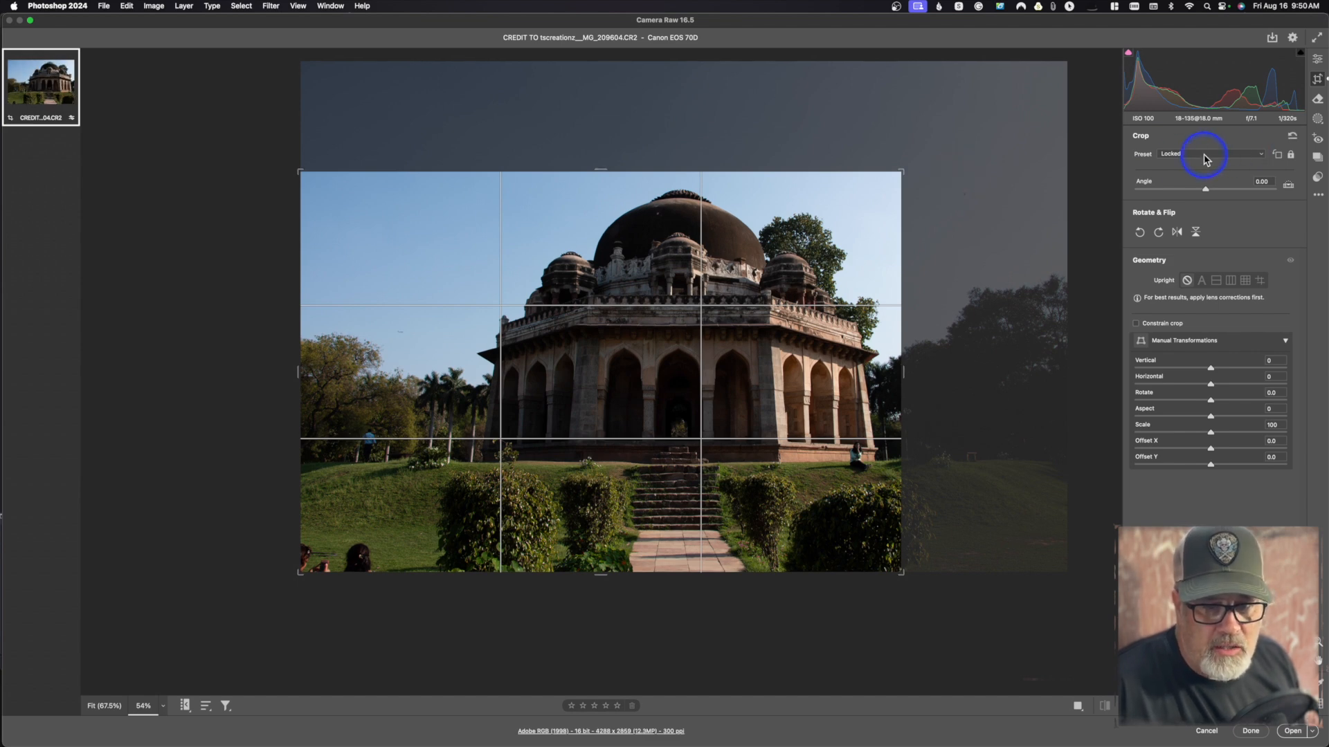
click(1204, 154)
click(1223, 178)
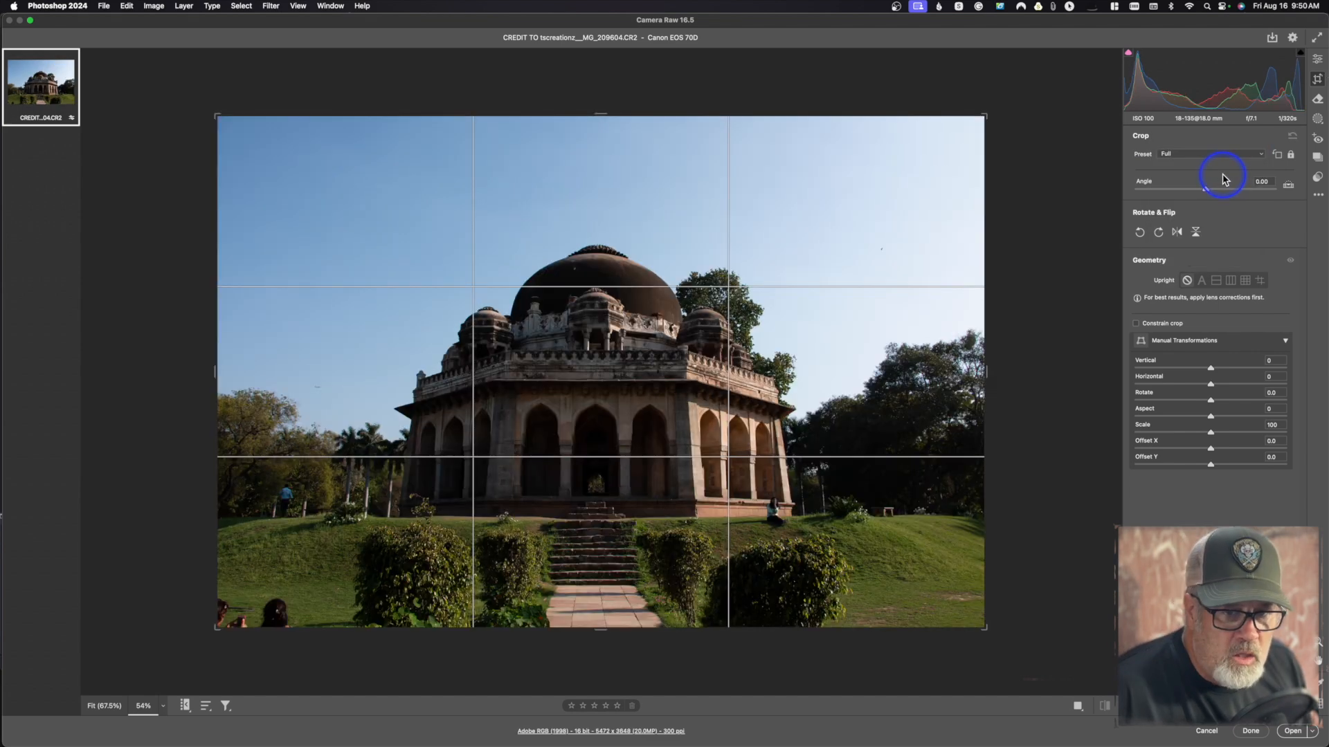
Unlock the crop's aspect ratio and try resizing the crop freely from its corners and side, to about 5046 x 3152 pixels.
click(1290, 156)
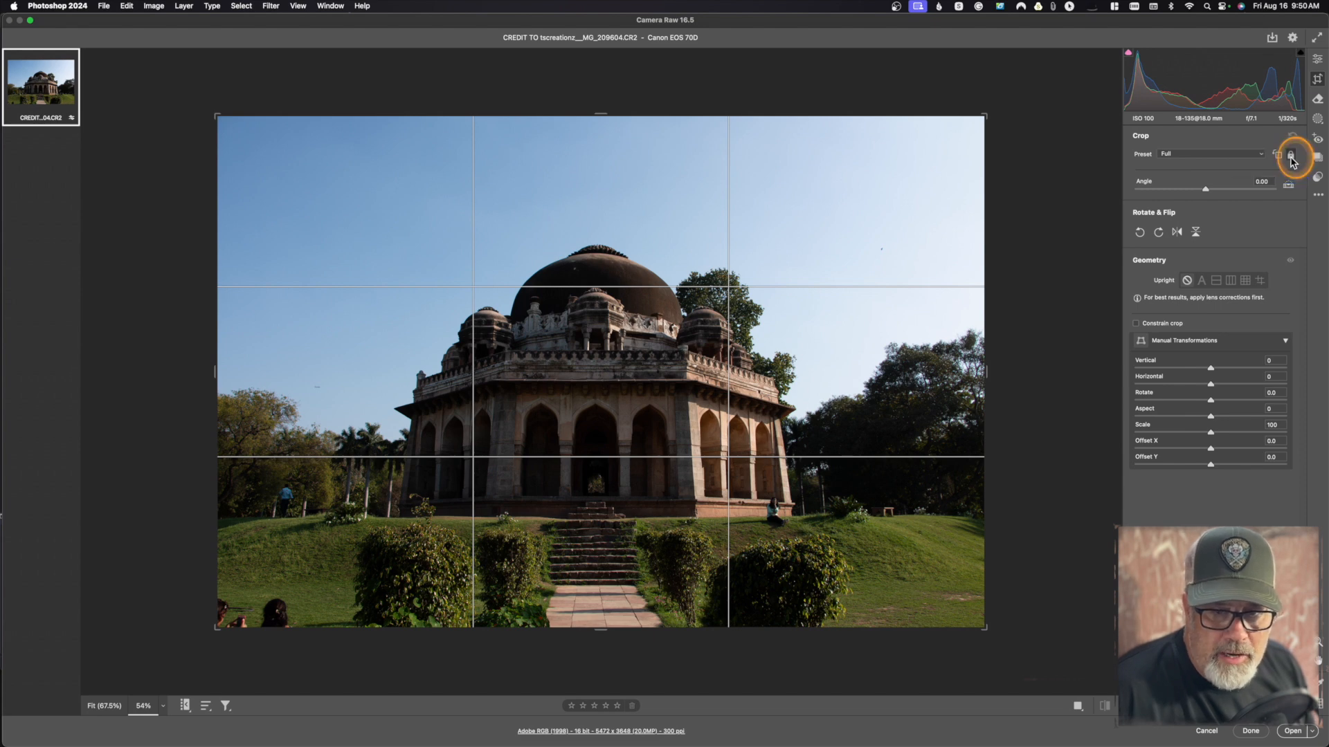
mouse_move(985, 117)
mouse_down()
mouse_move(973, 207)
mouse_move(878, 149)
mouse_move(982, 124)
mouse_move(958, 222)
mouse_move(854, 127)
mouse_move(987, 112)
mouse_move(976, 135)
mouse_up()
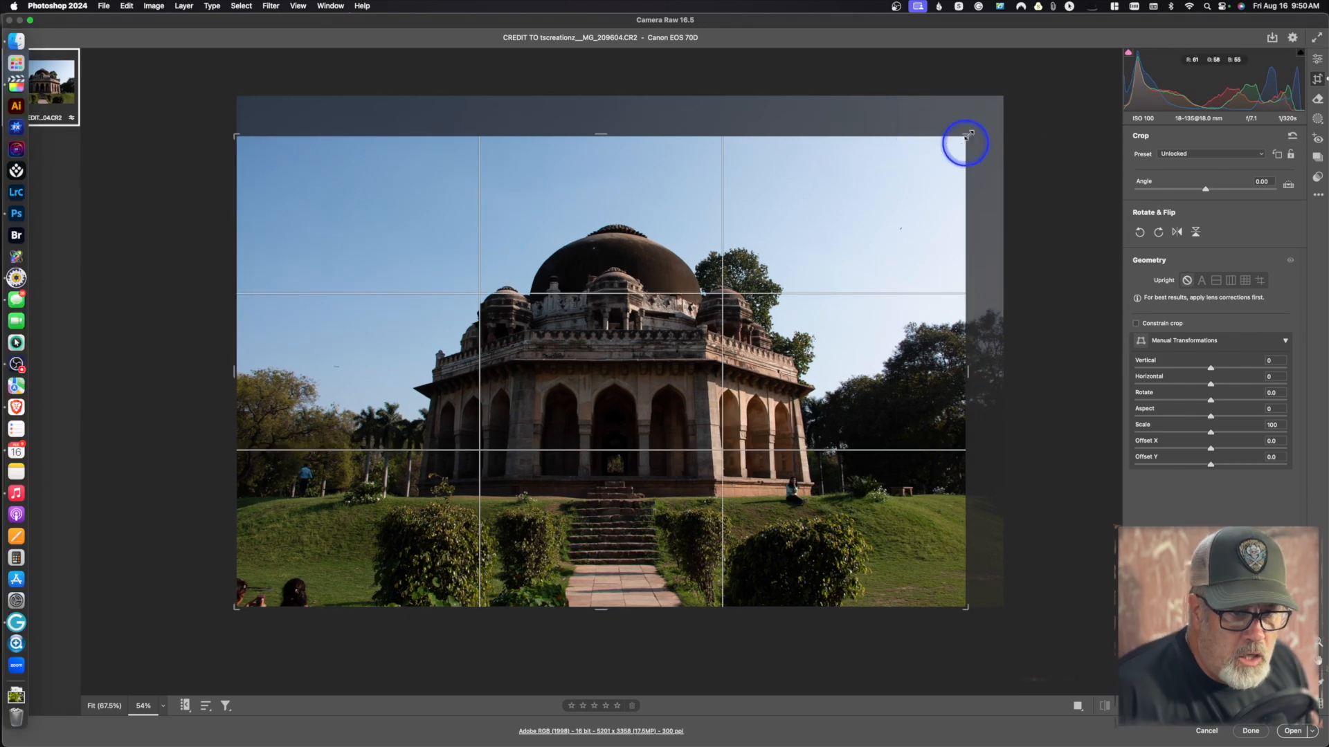
drag(966, 135, 970, 139)
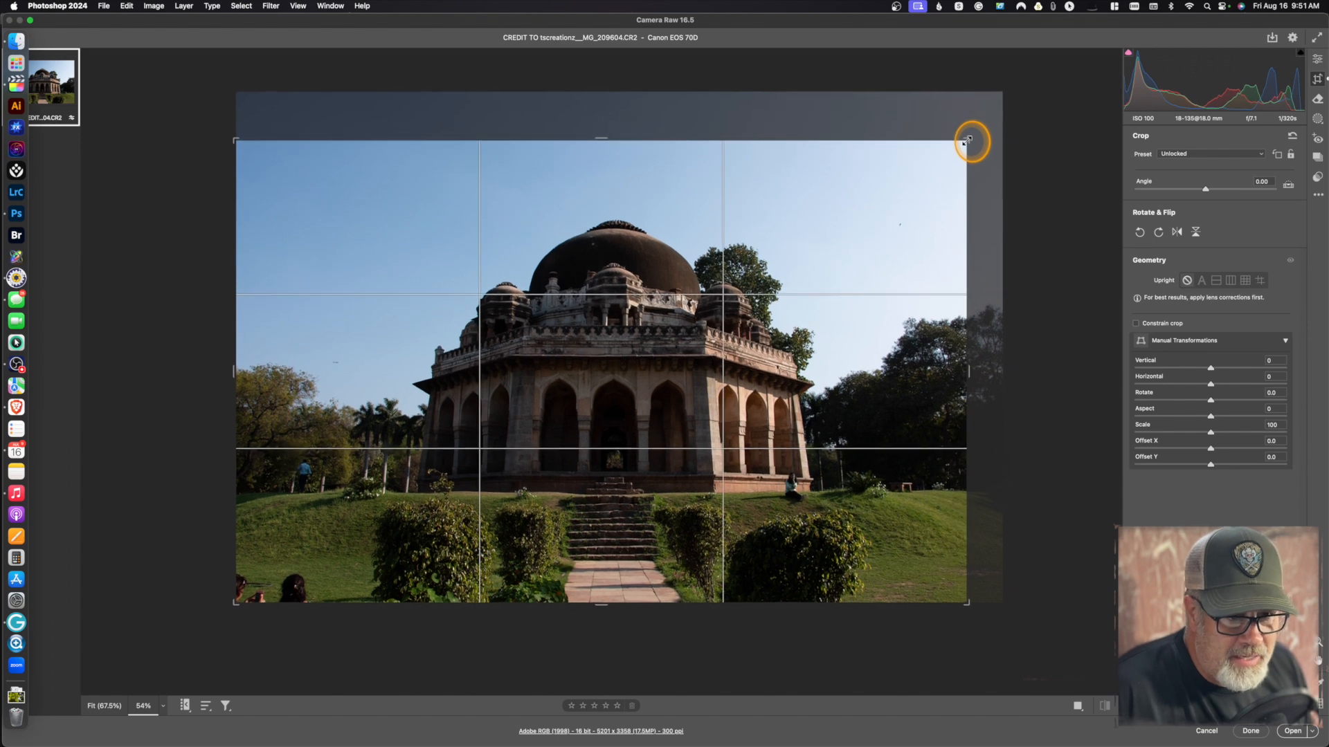
drag(236, 607, 262, 592)
mouse_move(260, 372)
mouse_down()
mouse_move(284, 377)
mouse_move(263, 380)
mouse_up()
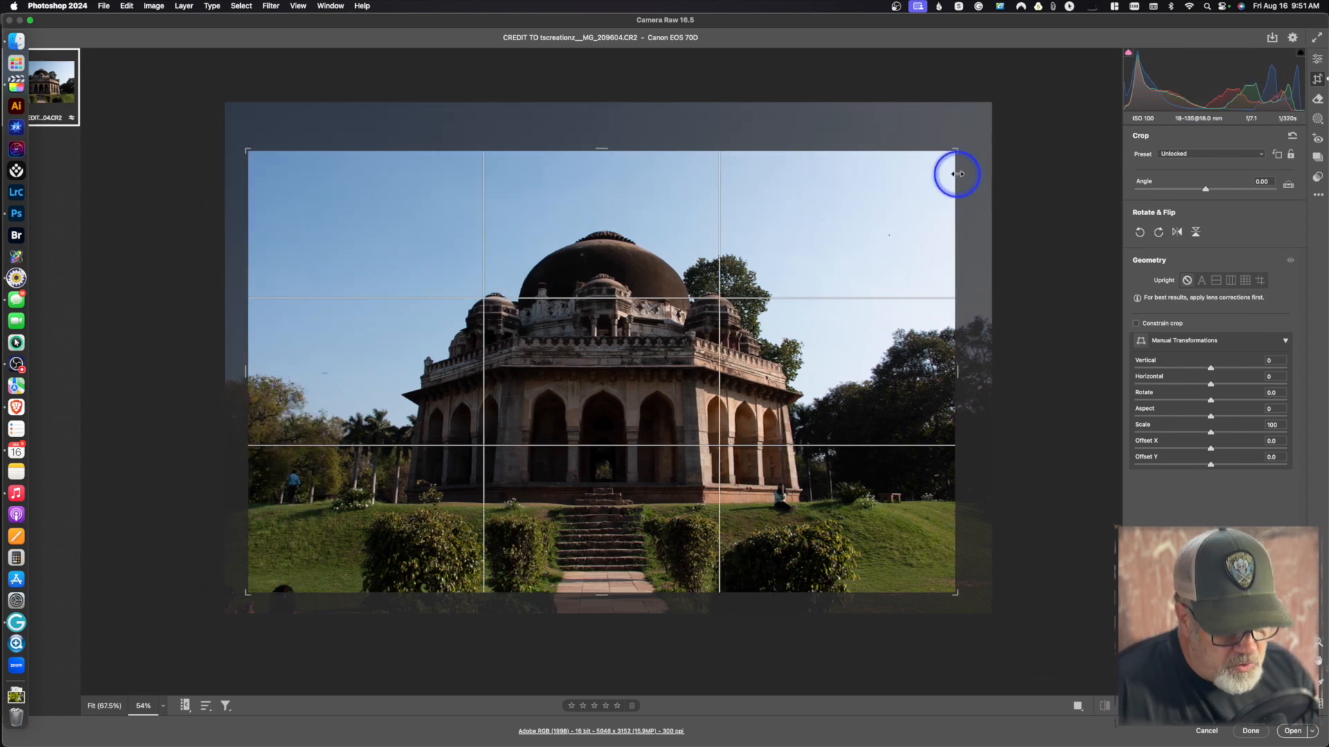
key(alt)
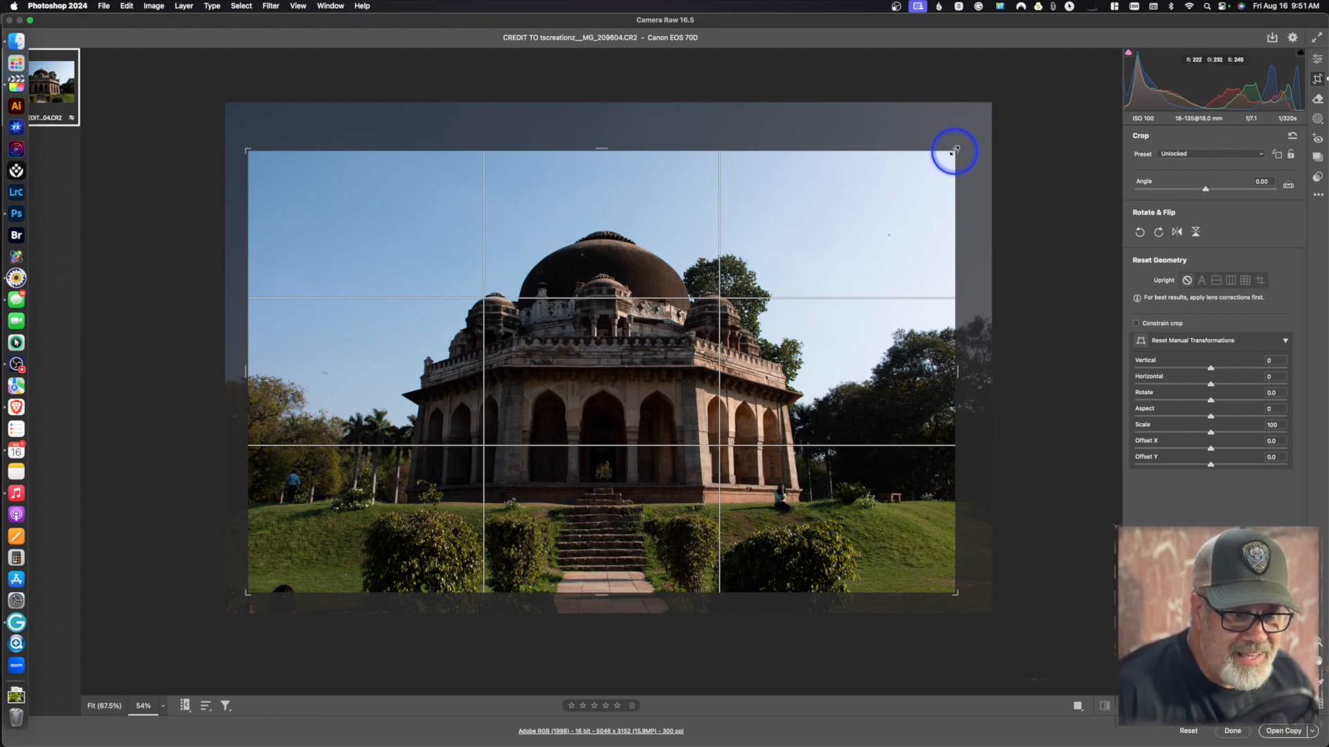
drag(953, 151, 1038, 130)
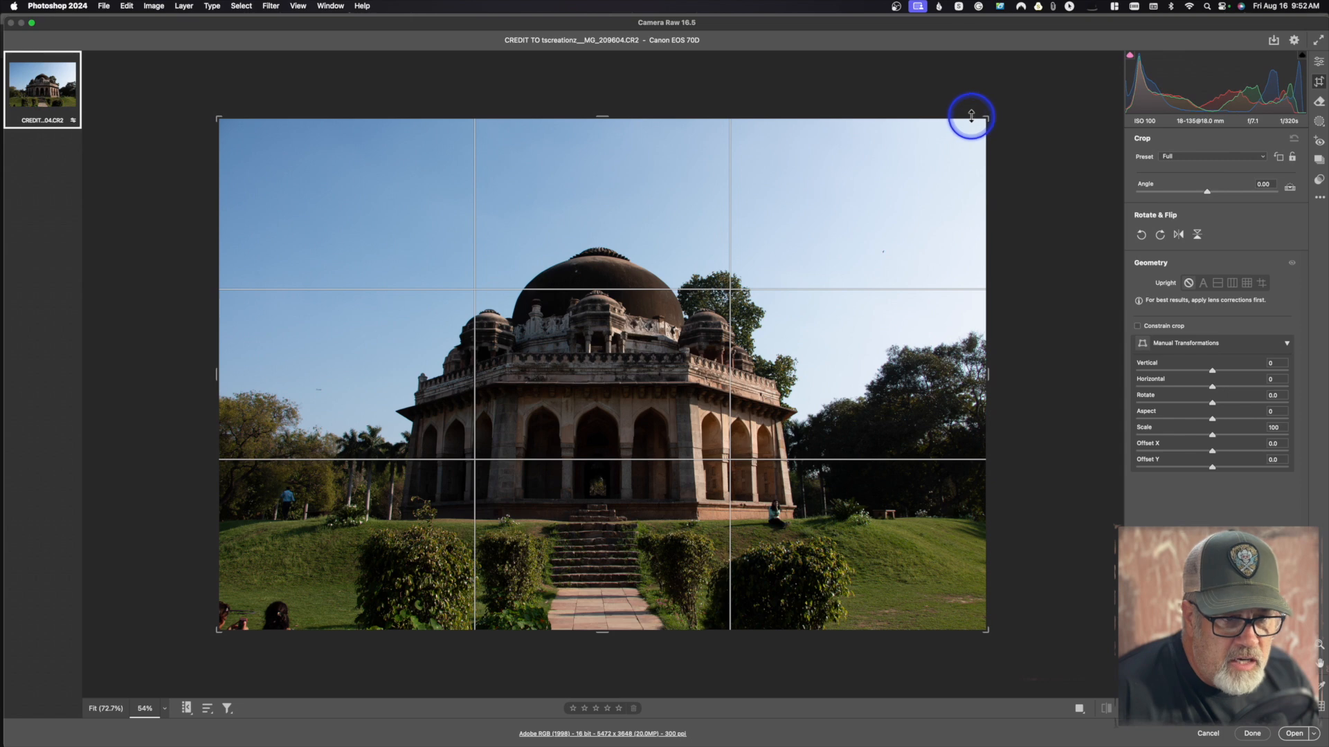
Crop off the upper part of the sky at full width, to about 5472 x 3095 pixels.
drag(987, 119, 949, 160)
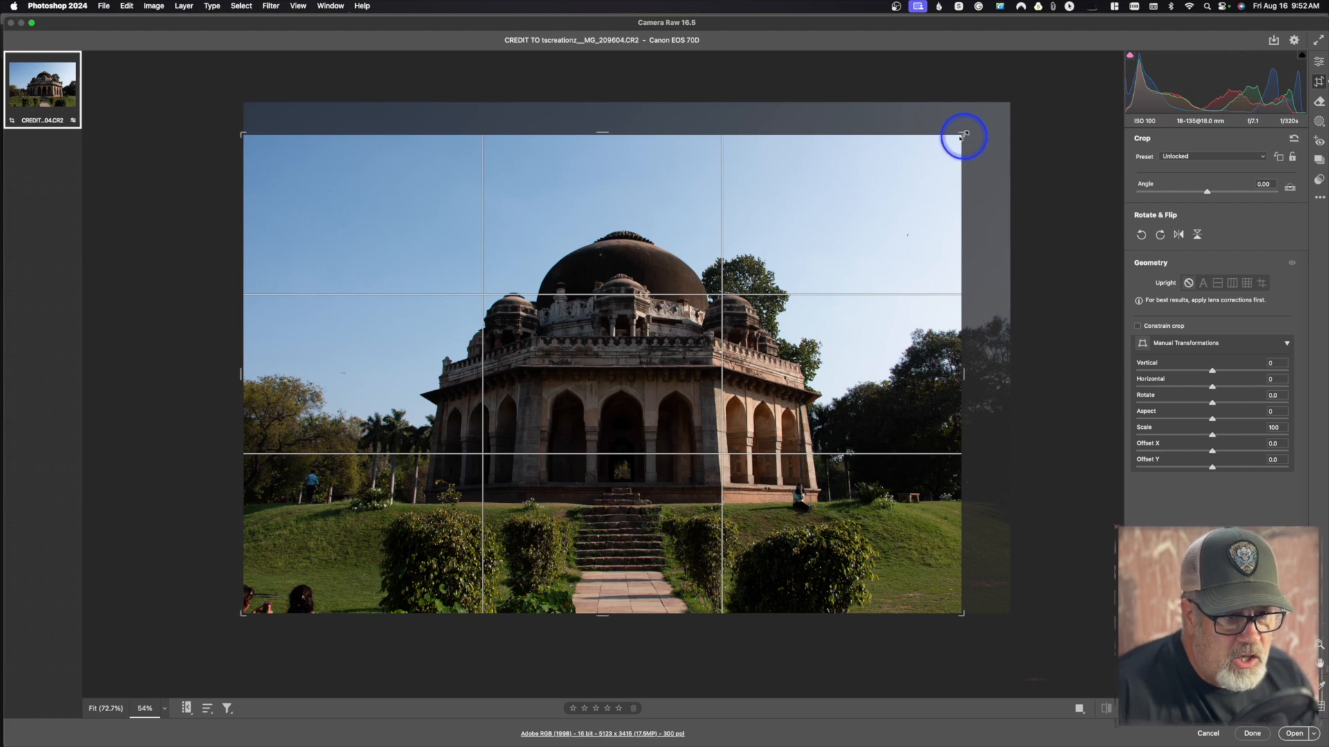
drag(964, 135, 991, 158)
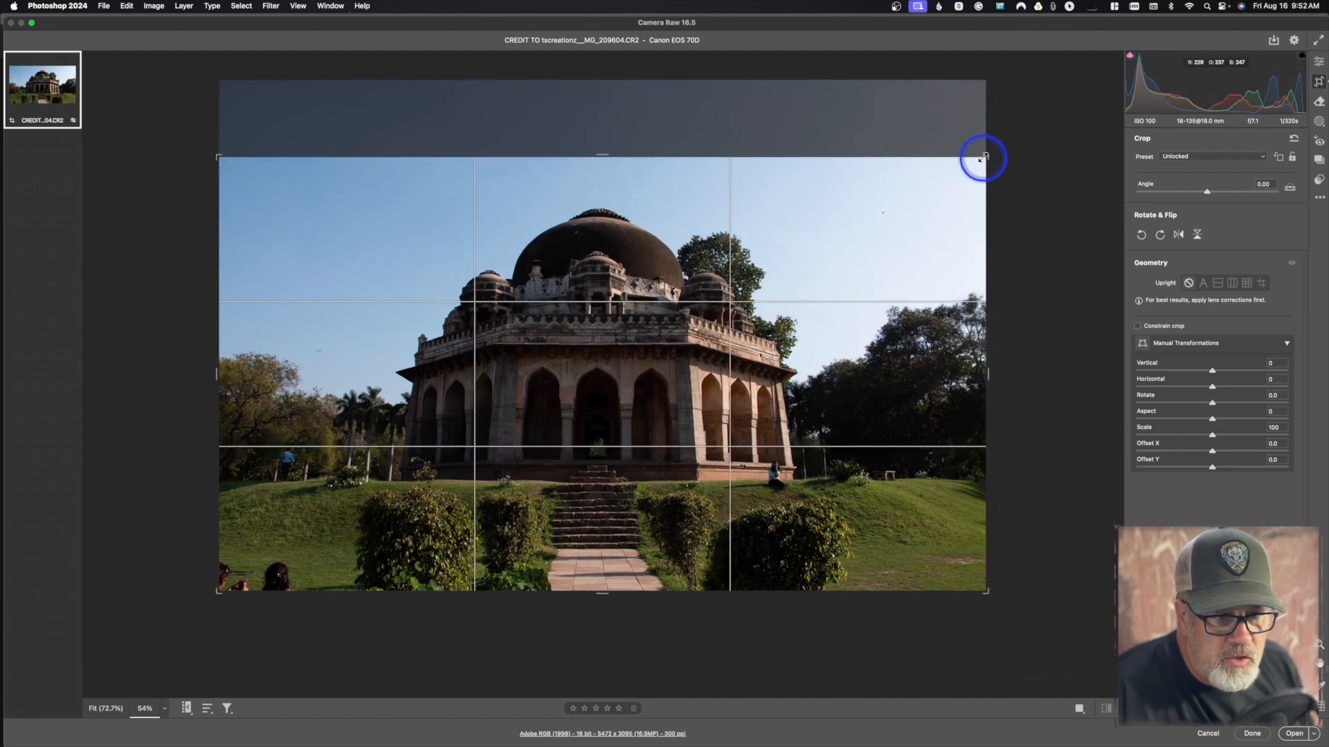
Try rotating the crop to an angle of about 0.60 and set the angle back to 0.
mouse_move(1001, 145)
mouse_down()
mouse_move(1018, 187)
mouse_move(1000, 122)
mouse_move(1013, 153)
mouse_move(1011, 131)
mouse_move(1015, 142)
mouse_up()
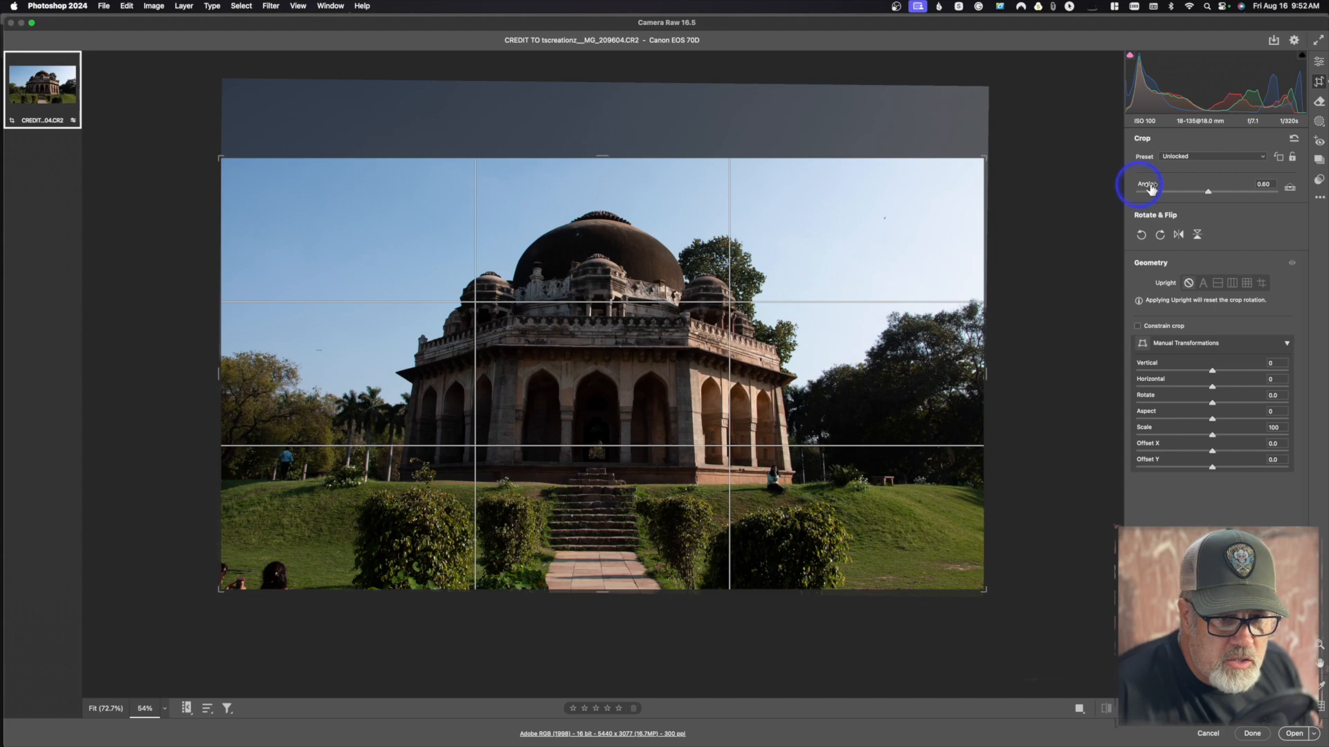
drag(1208, 192, 1198, 203)
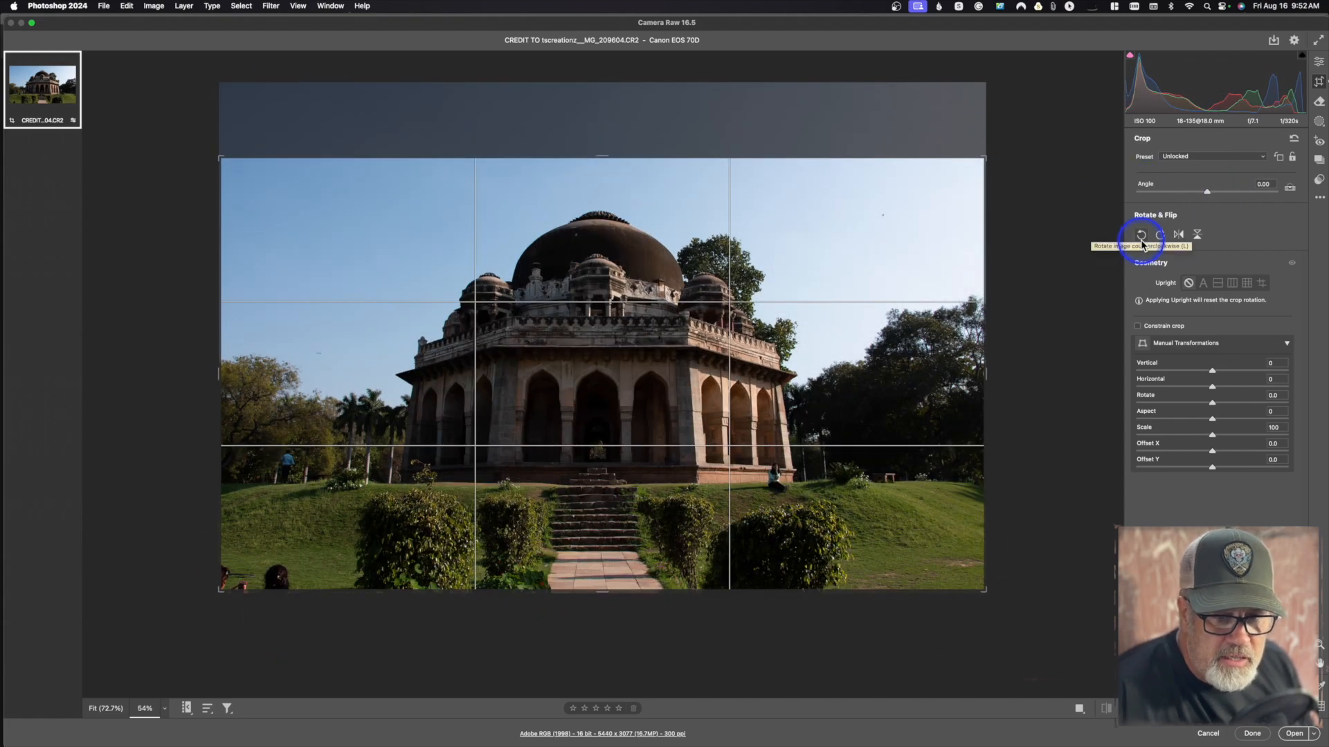
Try flipping the photo horizontally and vertically, reversing each flip.
click(1180, 235)
click(1181, 236)
click(1198, 235)
click(1198, 234)
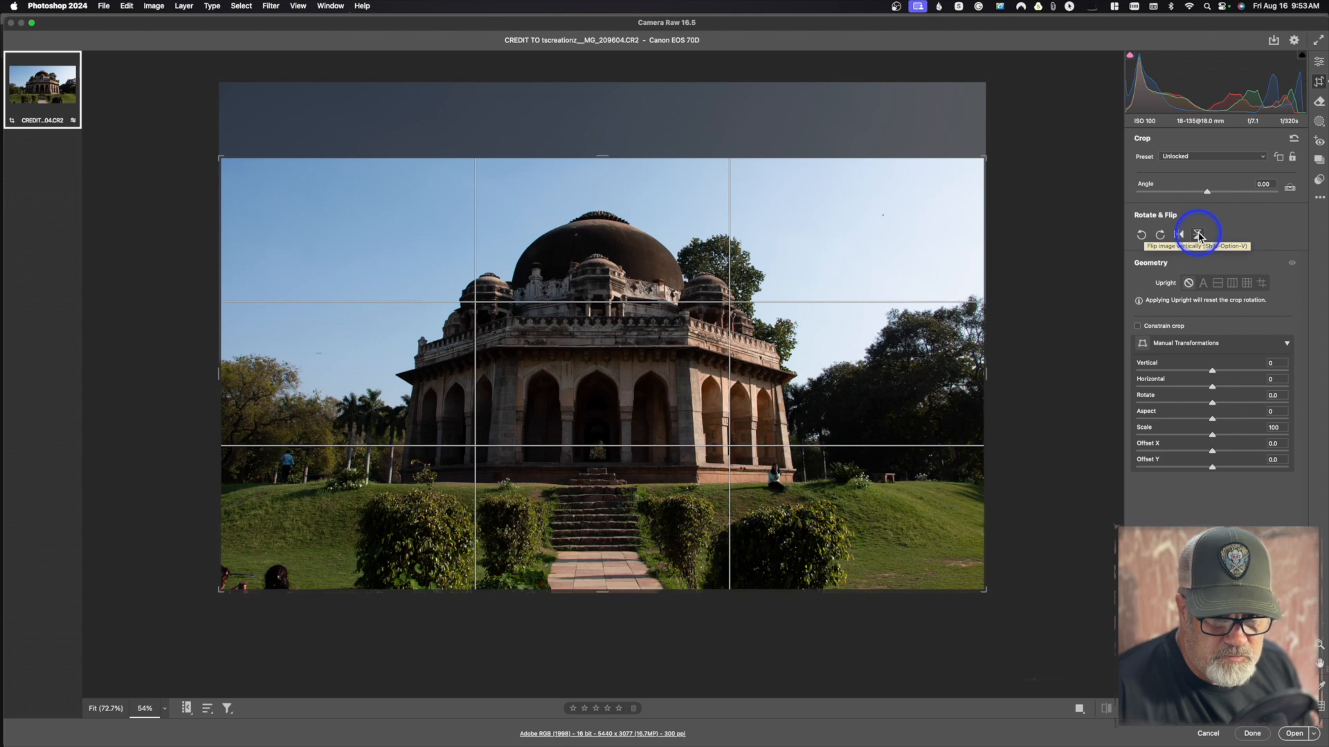
Straighten the photo along the base of the domed building.
click(1290, 190)
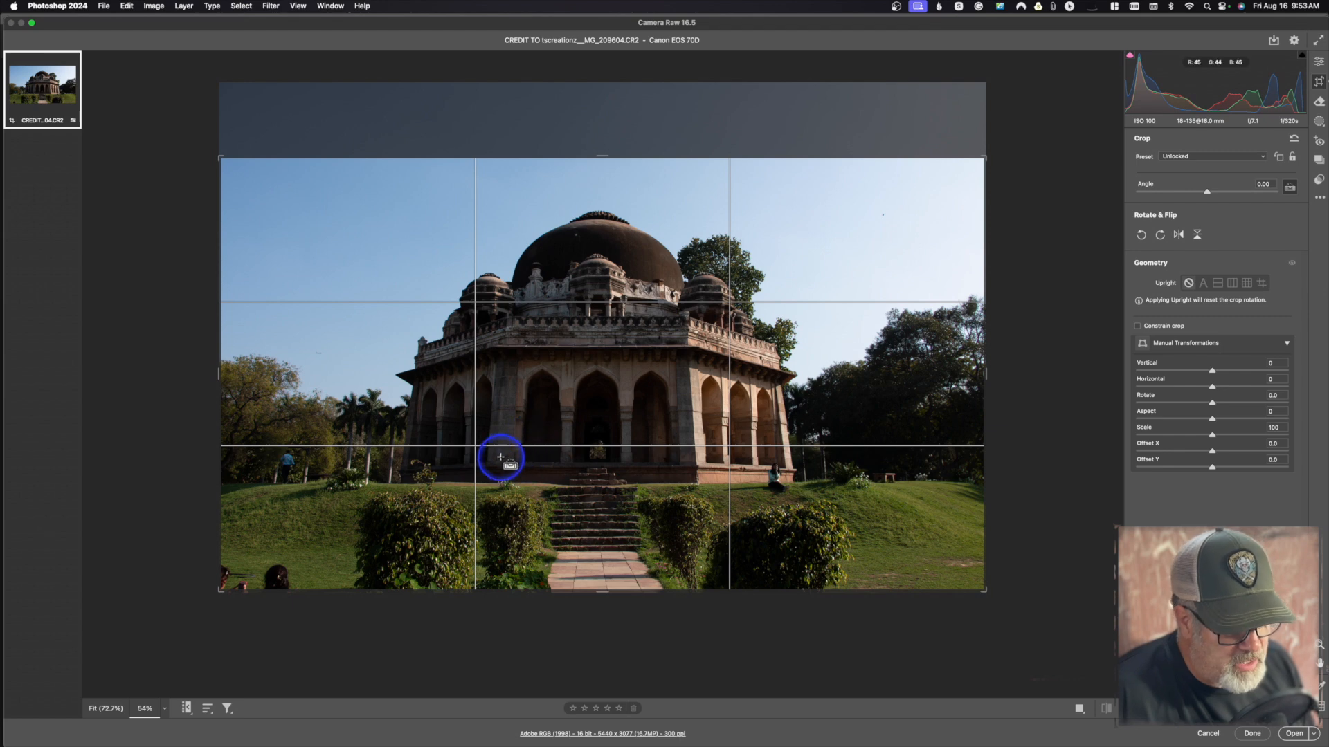
drag(515, 461, 707, 461)
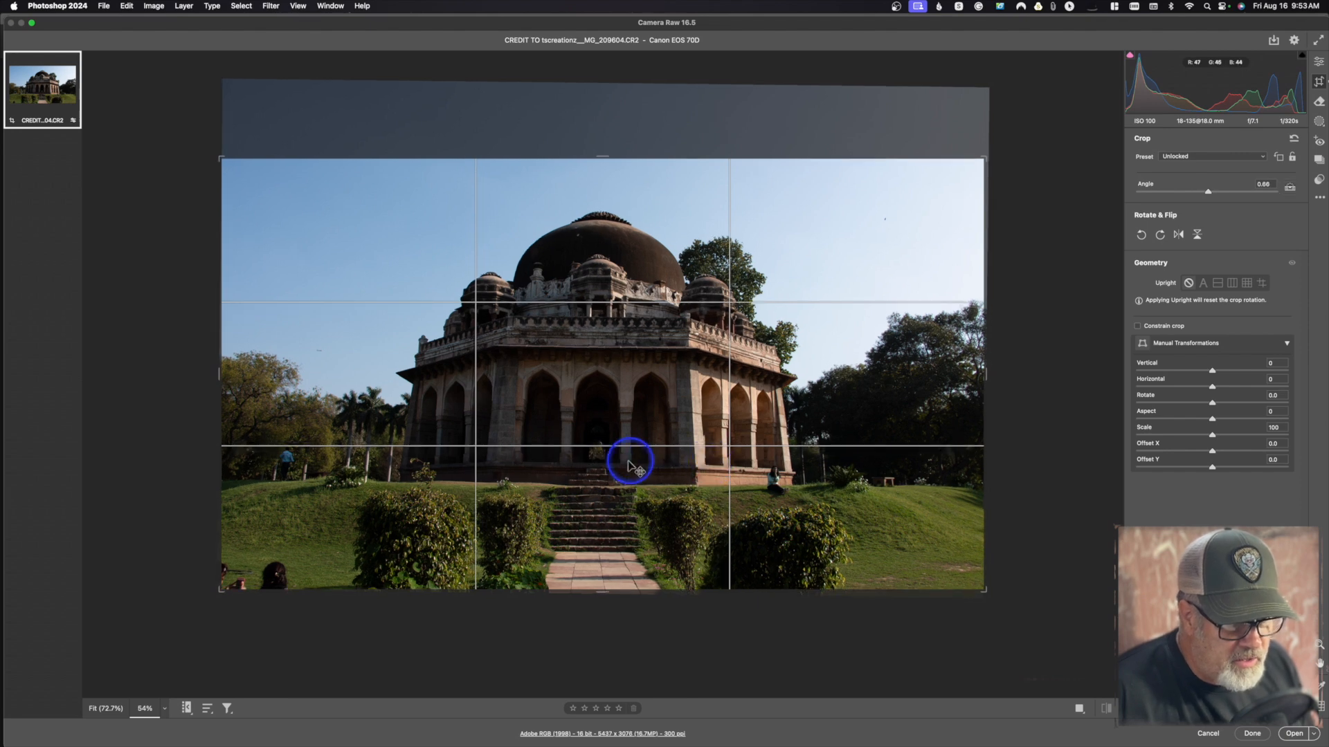
Try straightening the photo along a diagonal from the building's arches into the sky, and undo that rotation.
click(1289, 187)
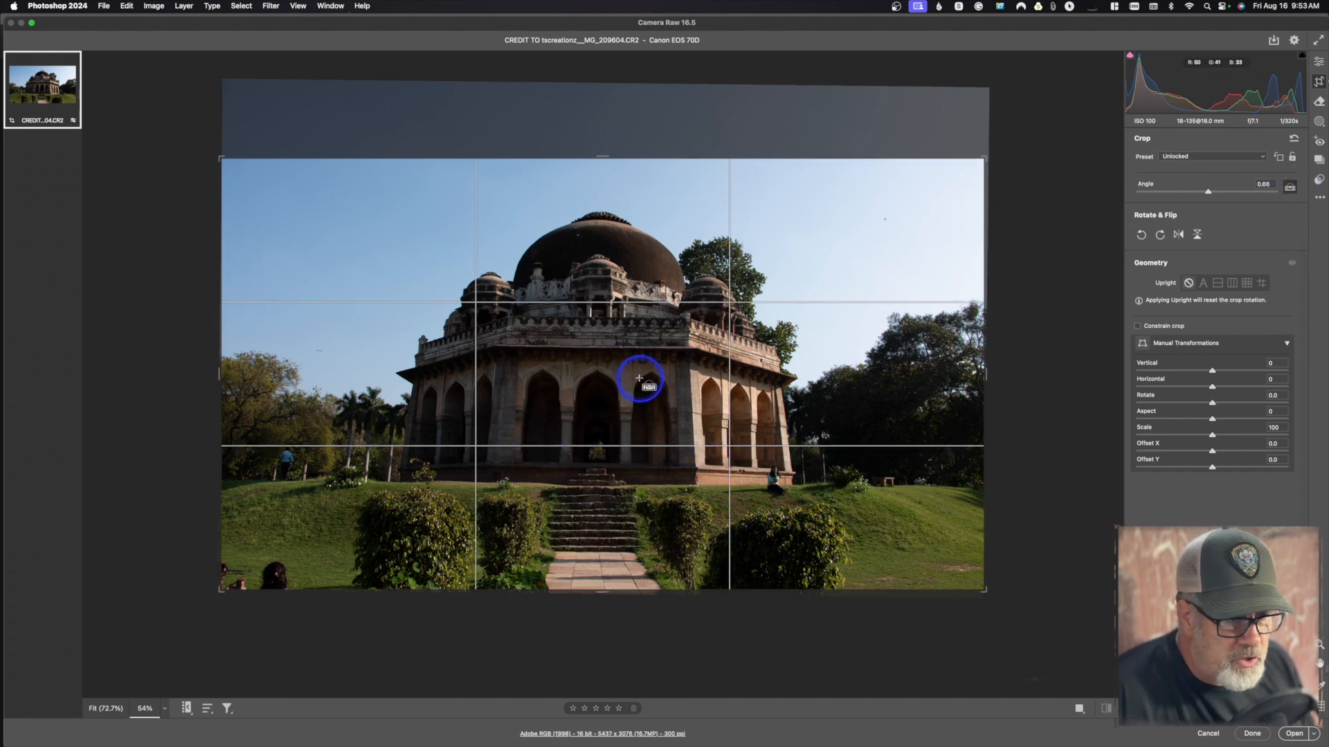
drag(639, 378, 886, 242)
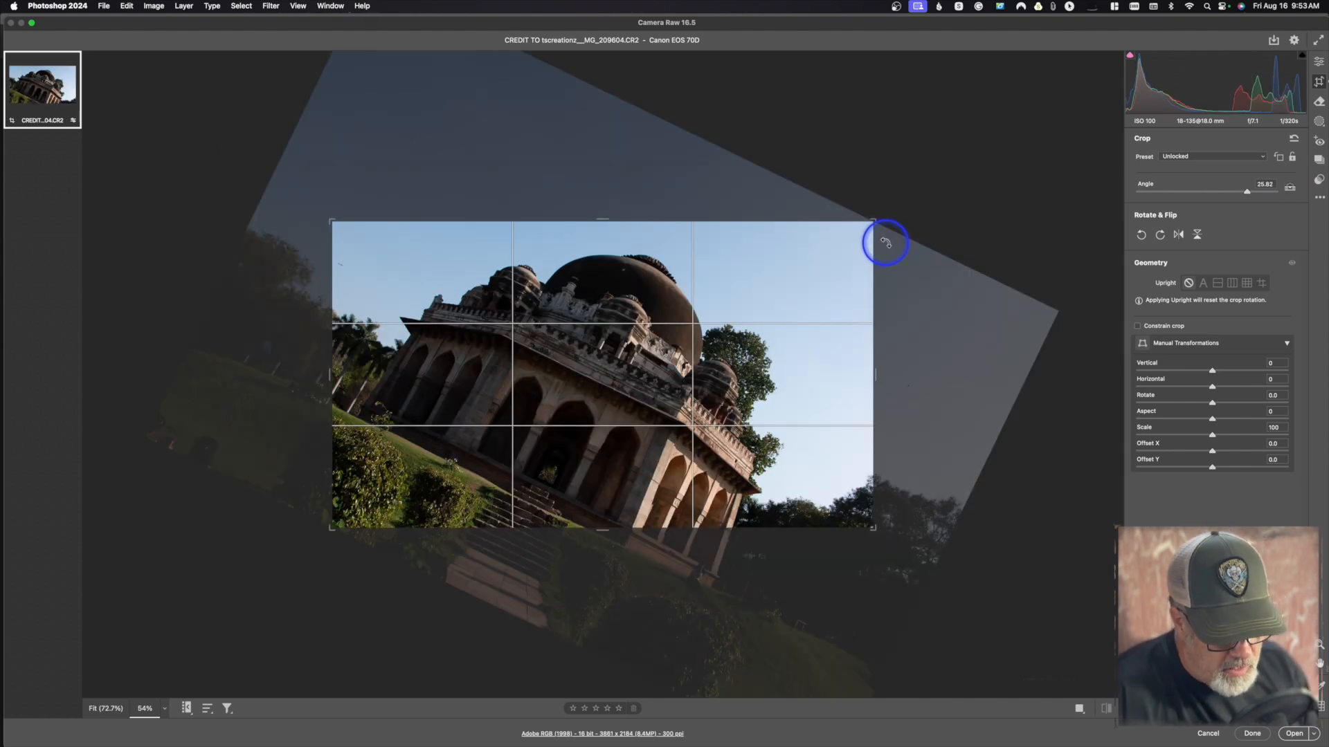
key(super+z)
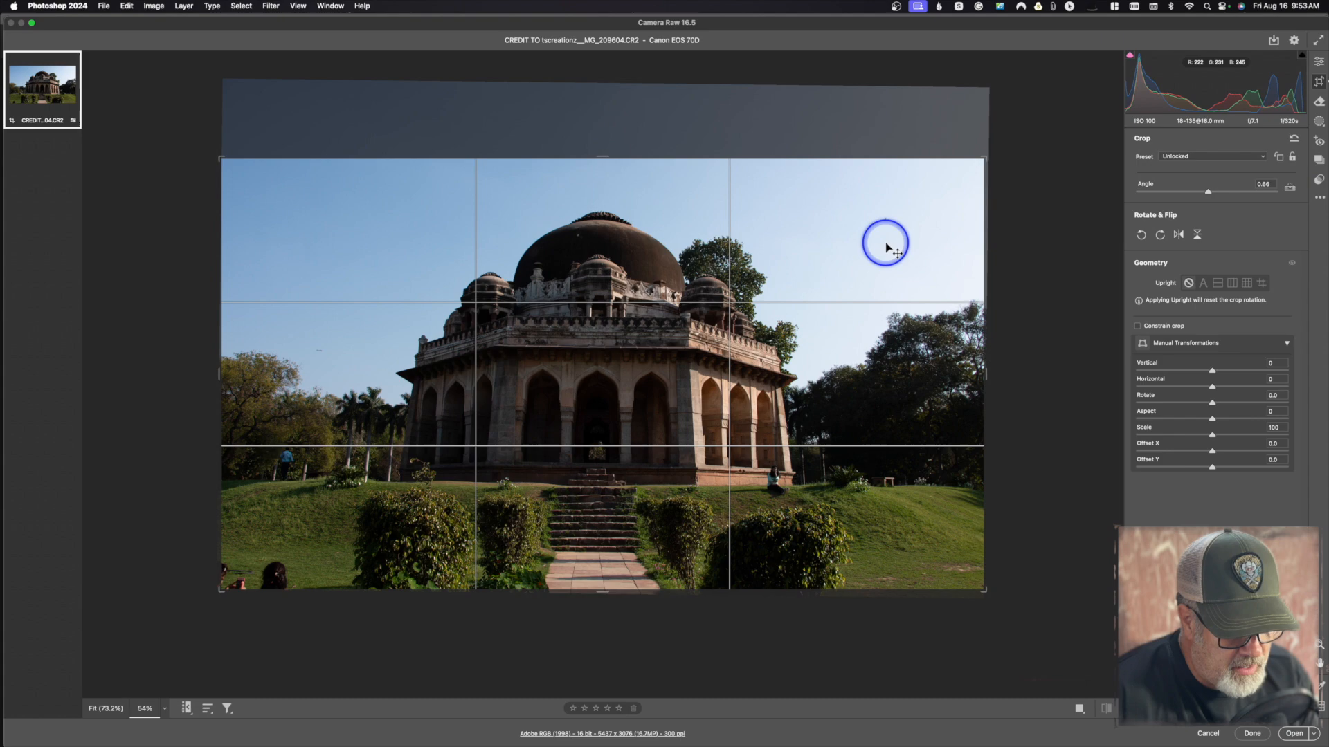
Discard the crop and straightening changes and restart the Crop tool on the full photo.
key(Escape)
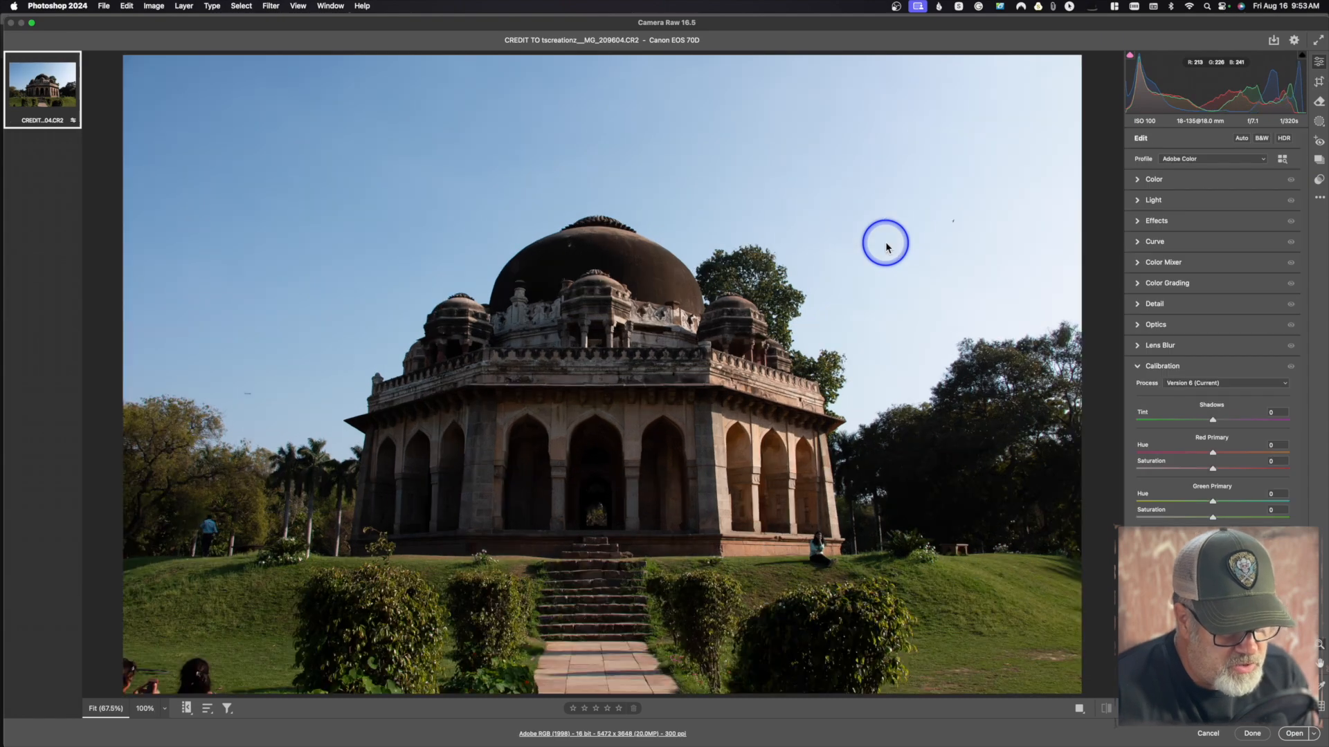
click(1319, 82)
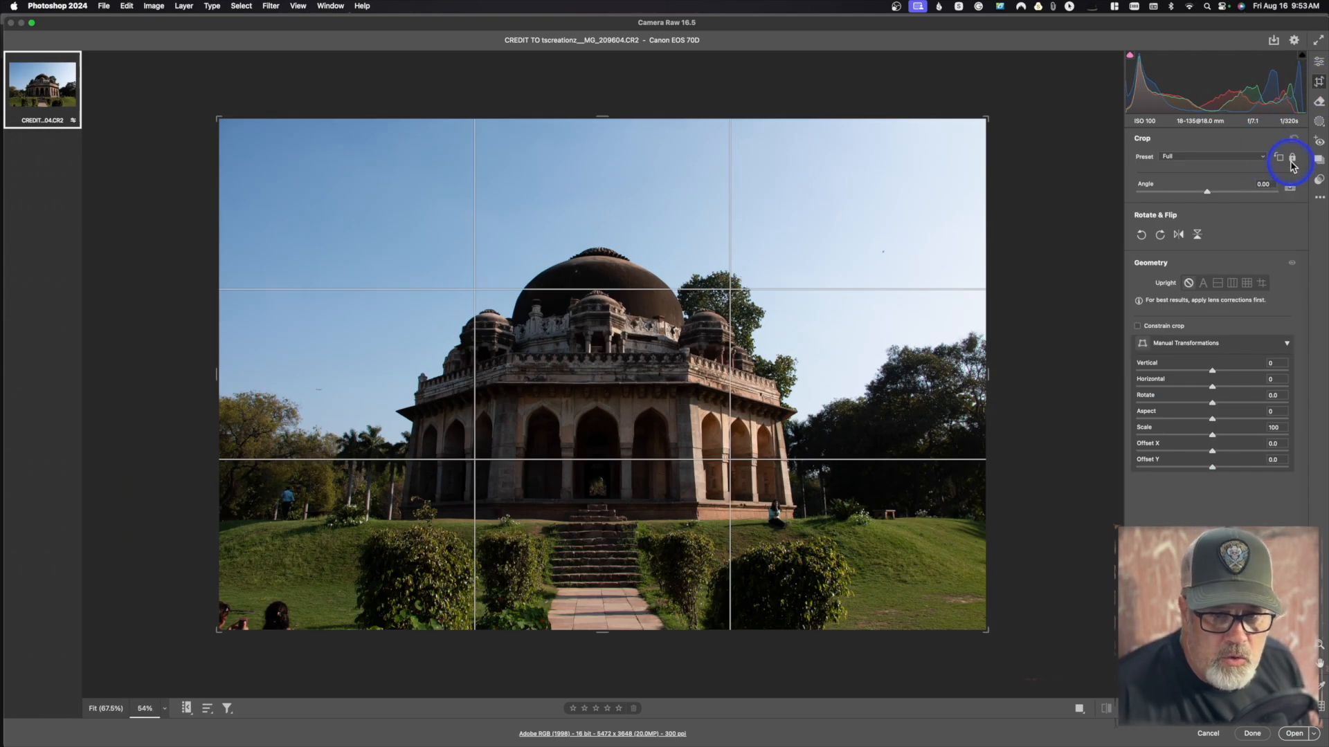
click(1235, 158)
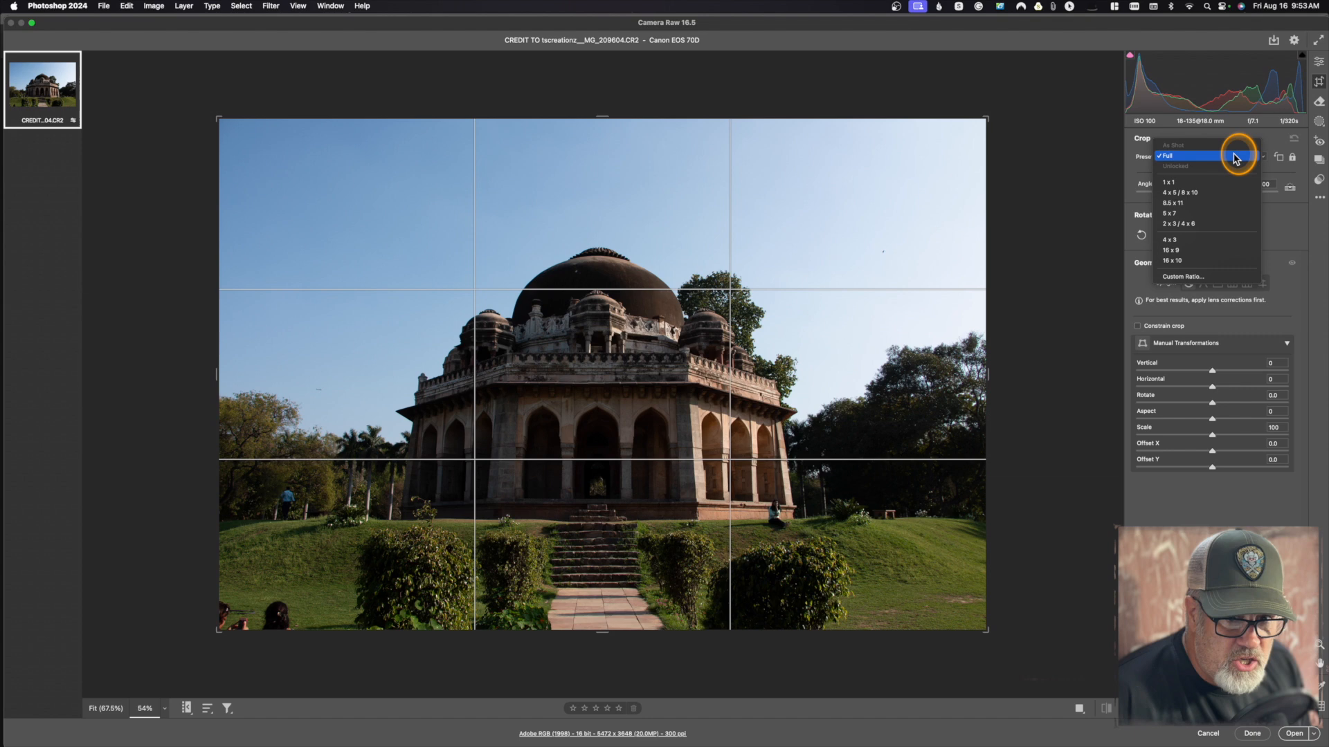
click(1235, 158)
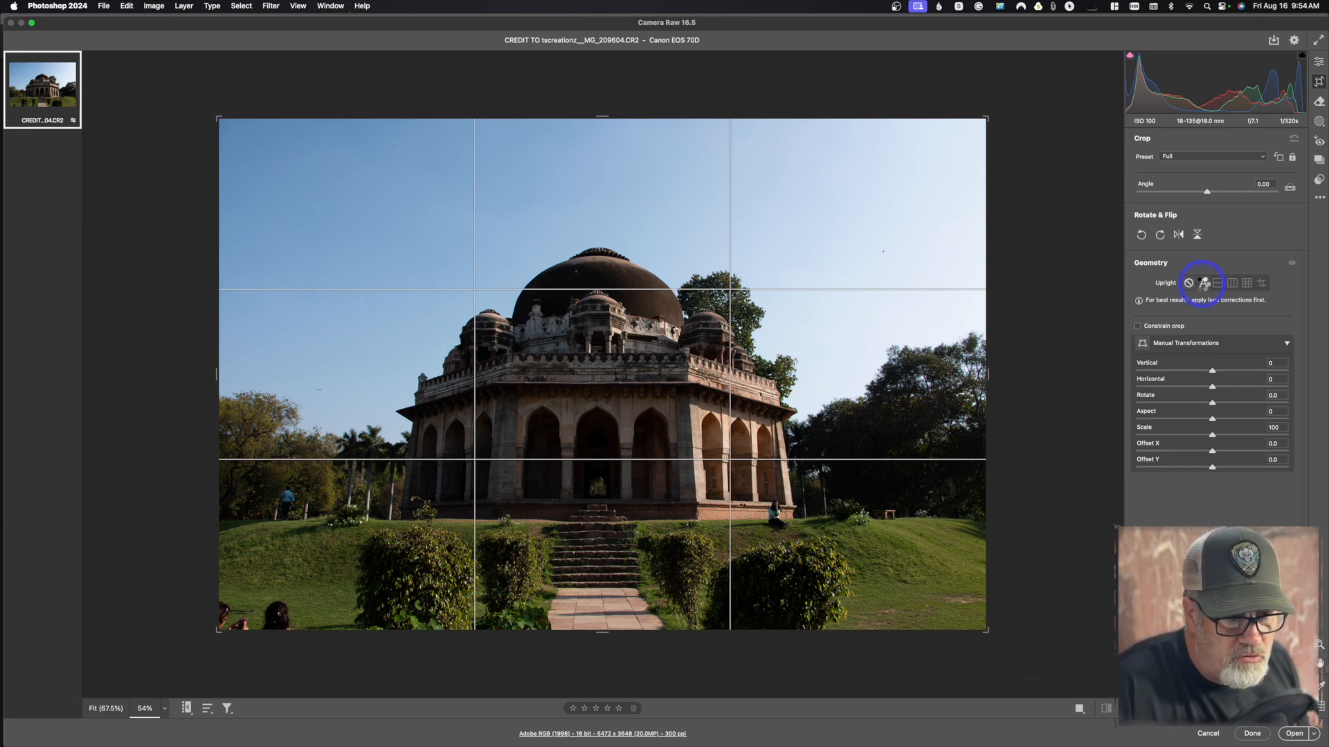
Try the Auto, Level, Vertical and Full Upright perspective corrections on the photo one after another.
click(1203, 283)
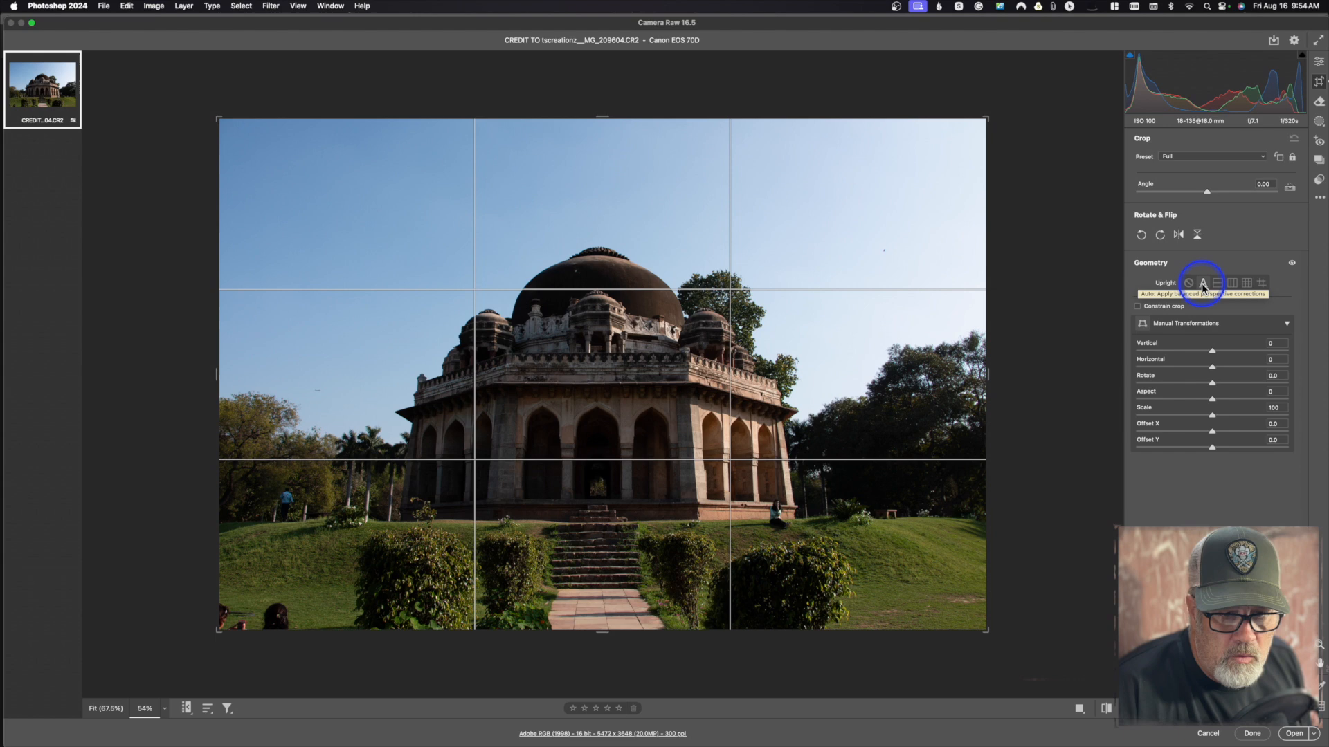
click(1218, 284)
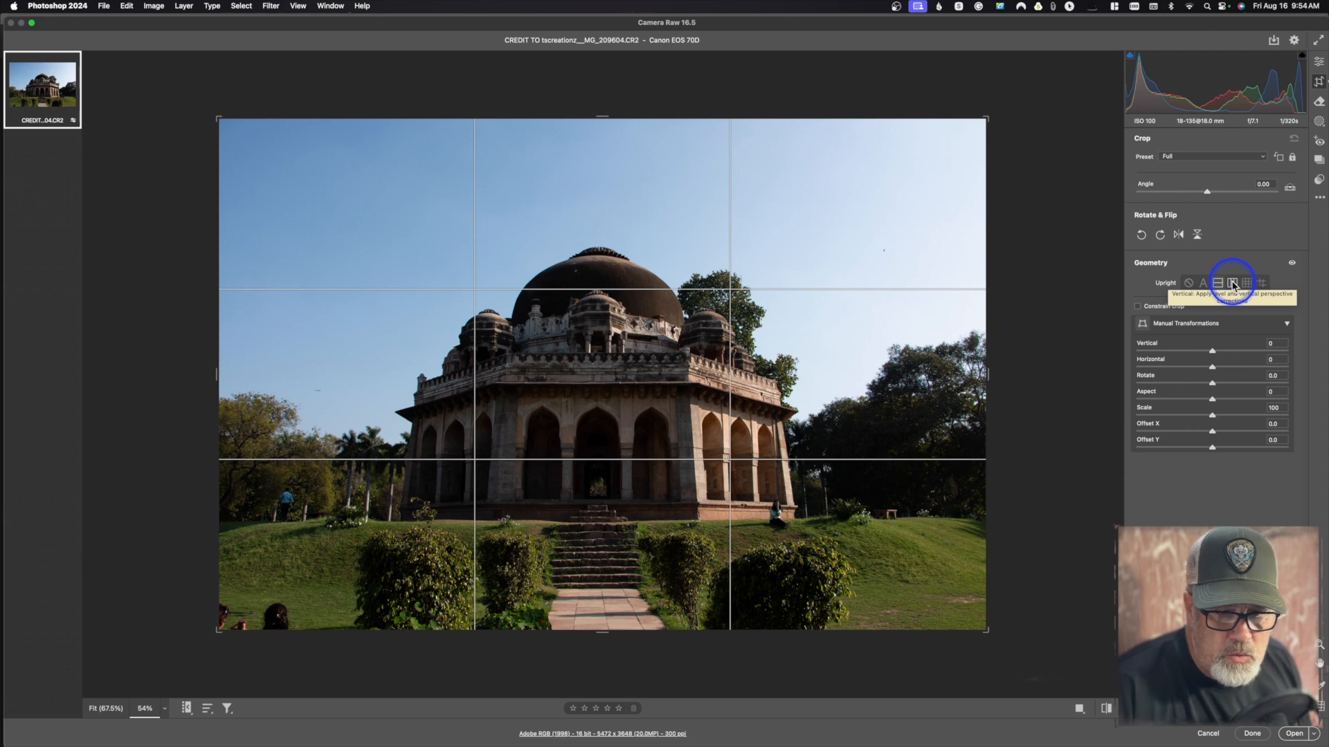
click(1233, 284)
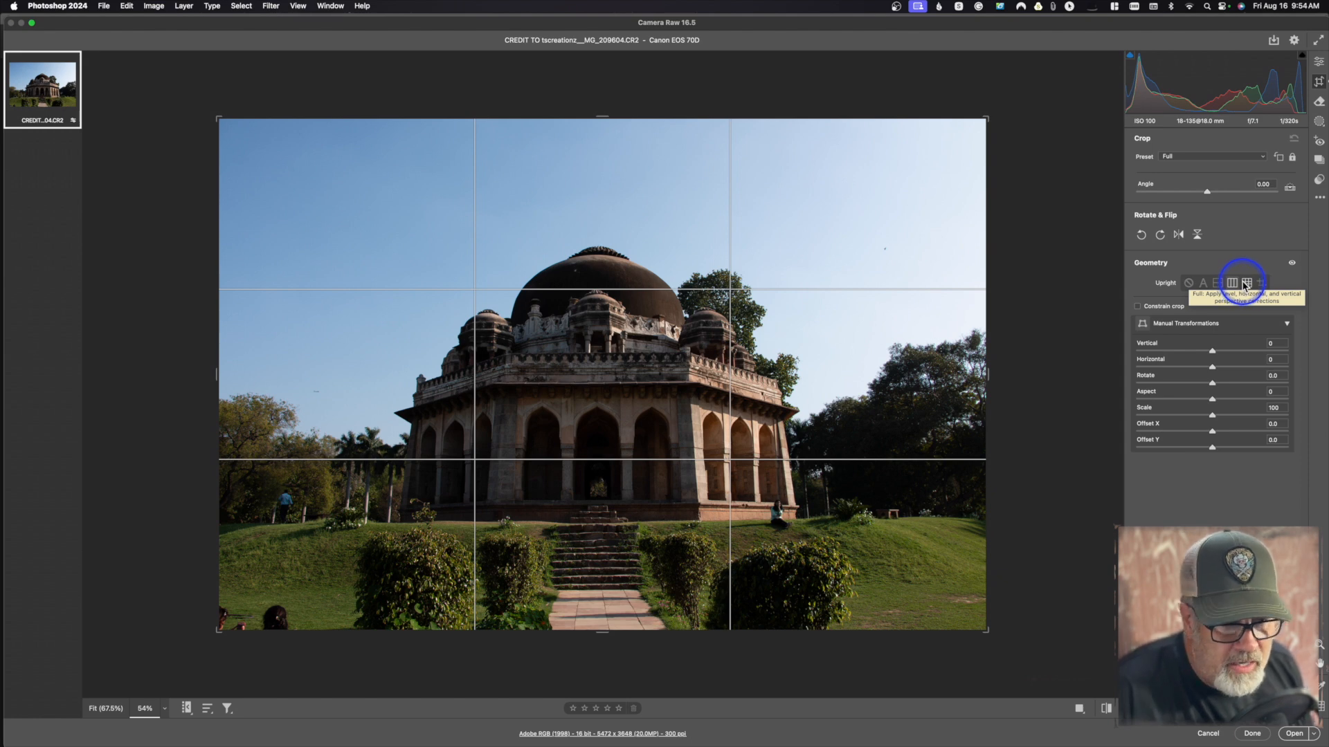
click(1244, 284)
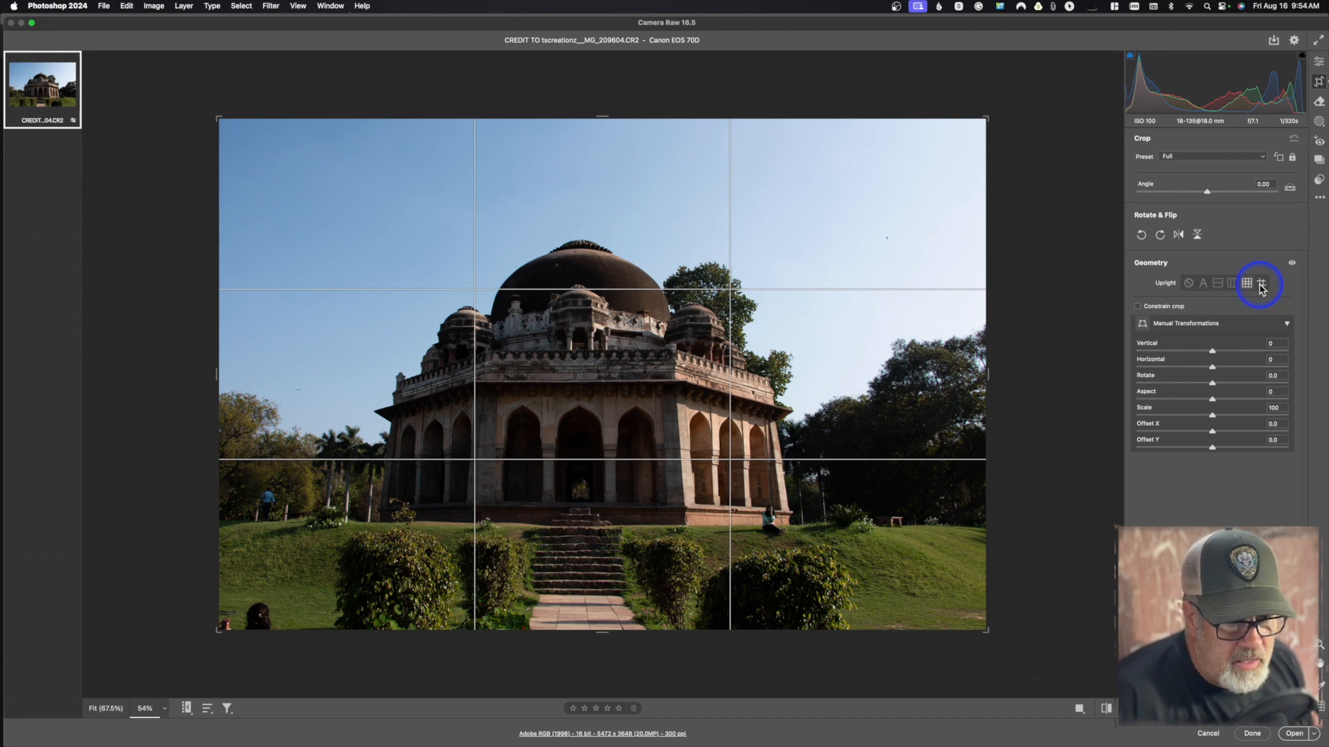
Try Guided Upright with a vertical guide along the building's corner and a horizontal one along its ledge, and clear both guides.
click(1261, 284)
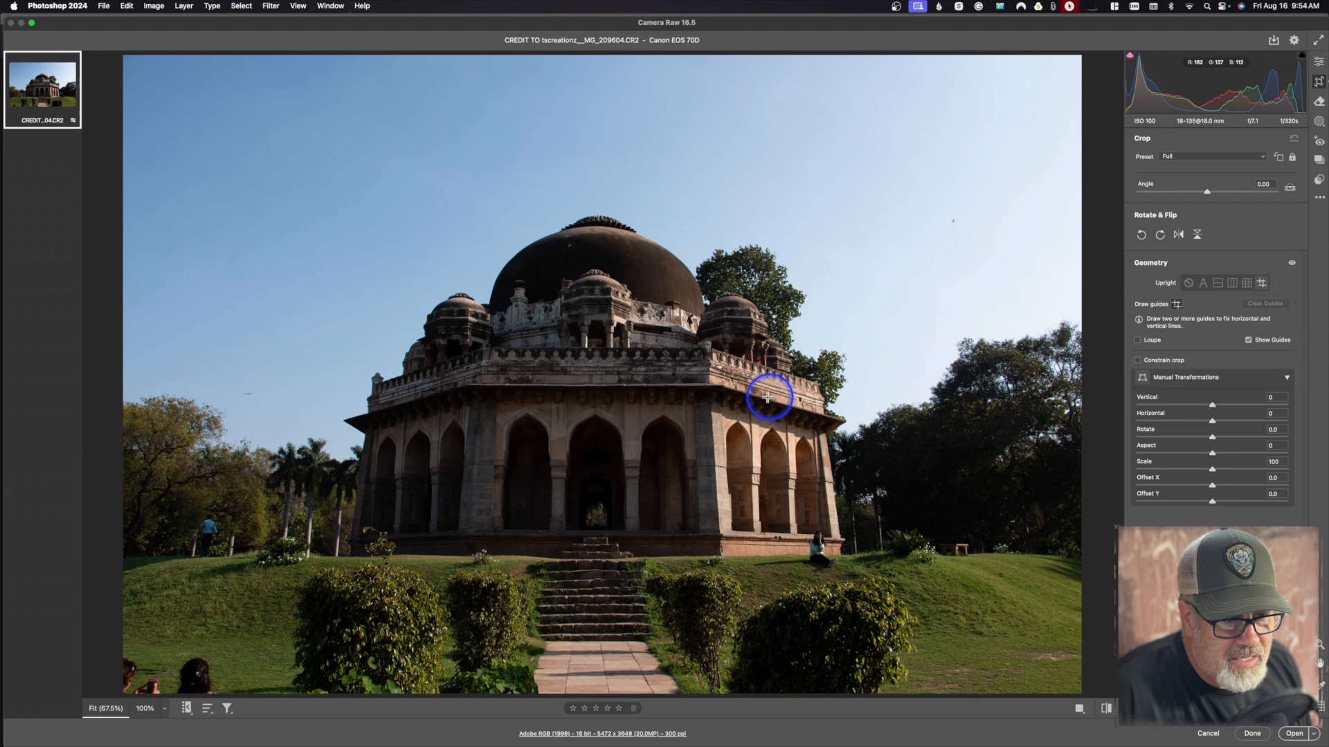
drag(721, 535, 714, 440)
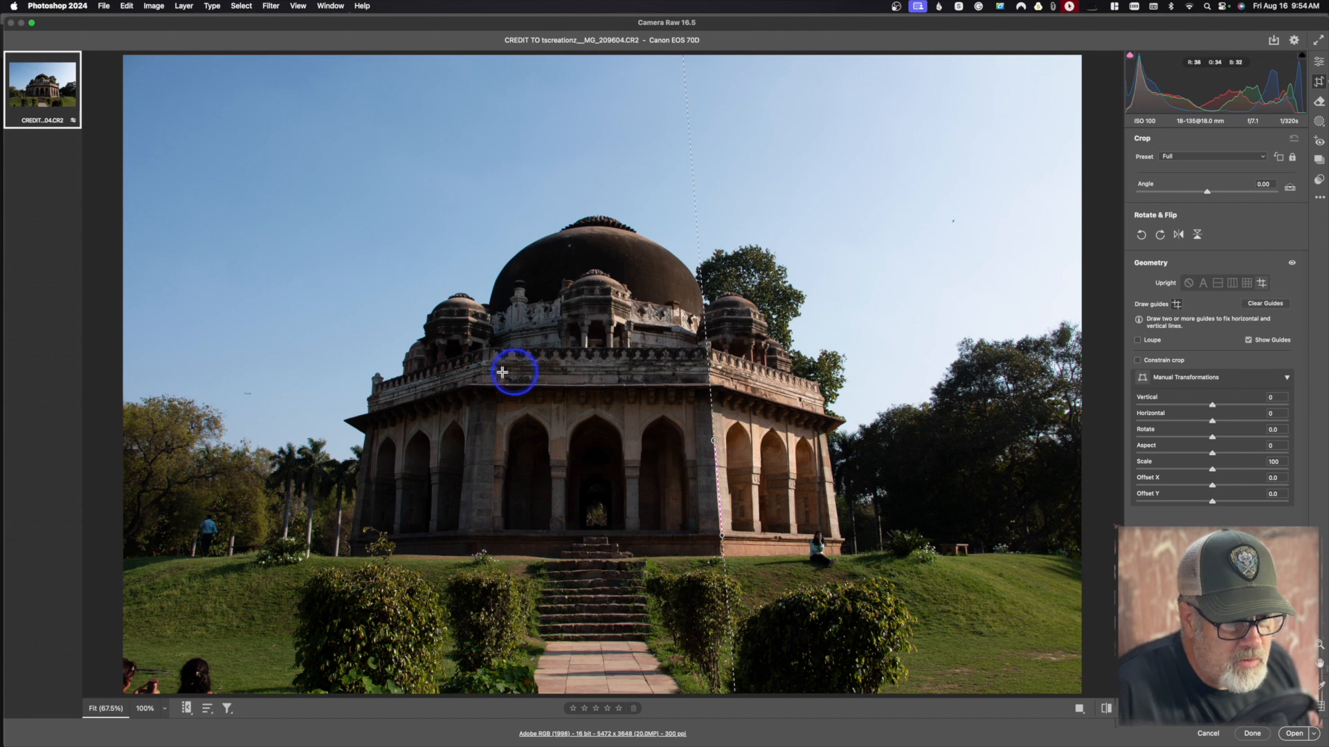
drag(466, 386, 674, 385)
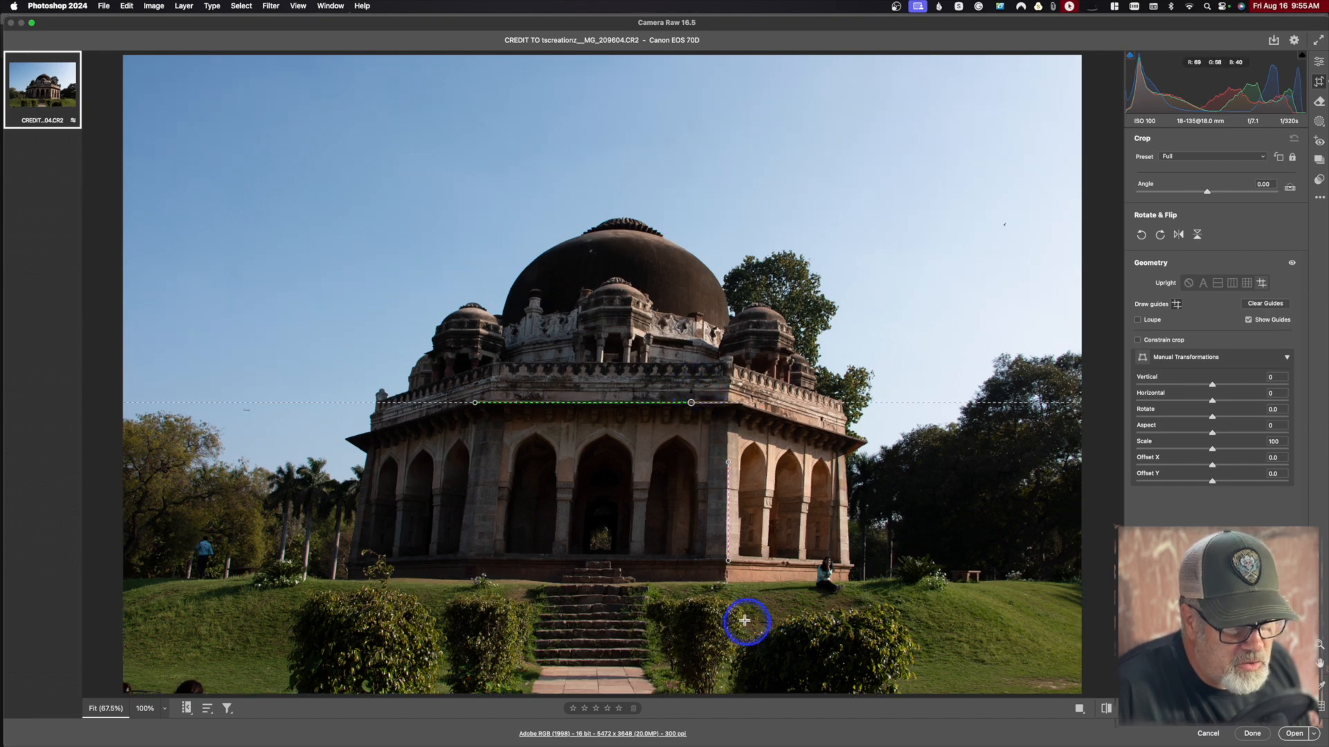
click(727, 460)
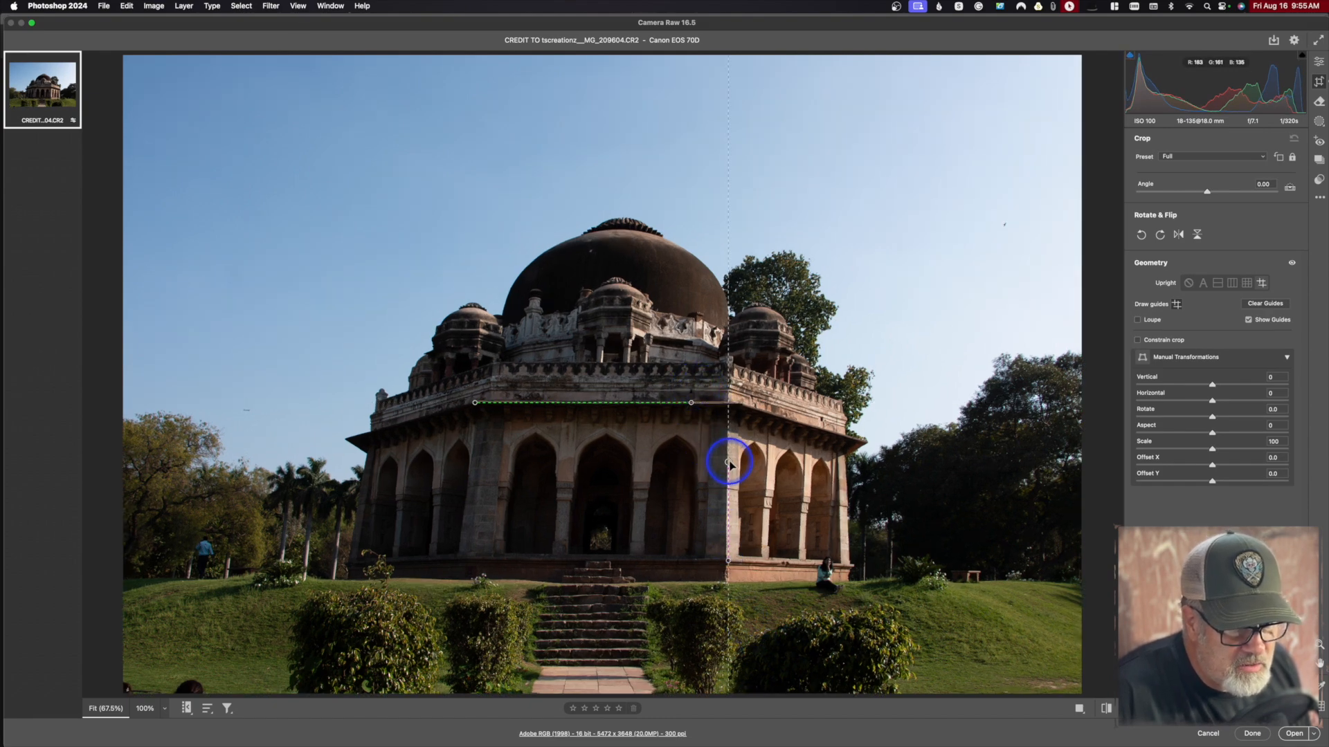
click(641, 404)
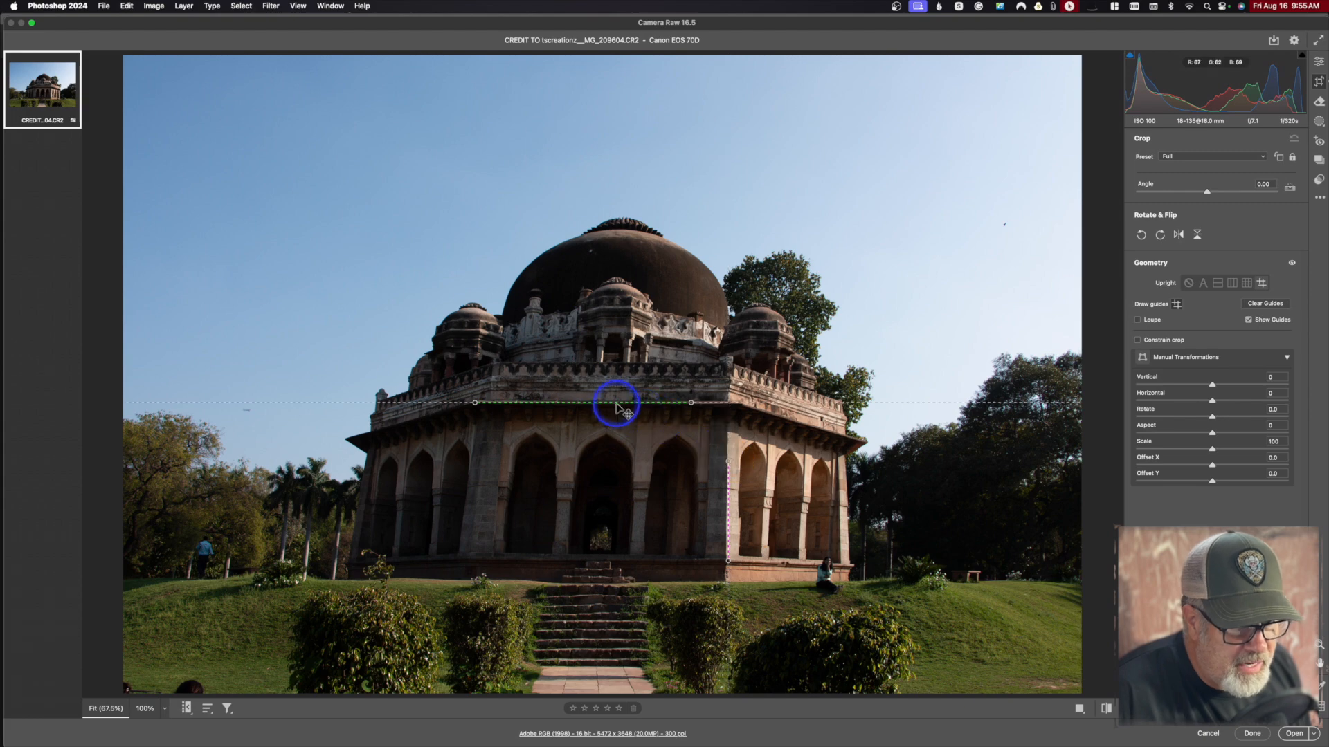
click(1258, 308)
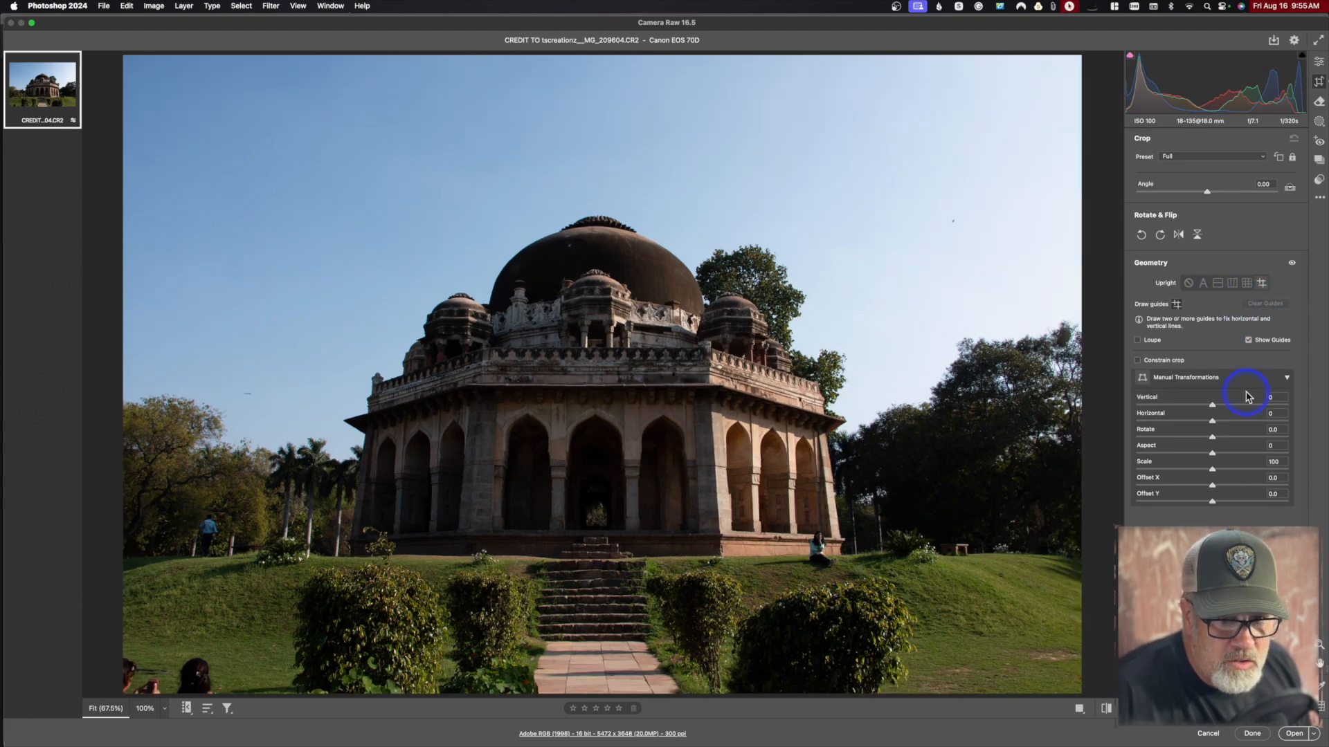
click(1176, 305)
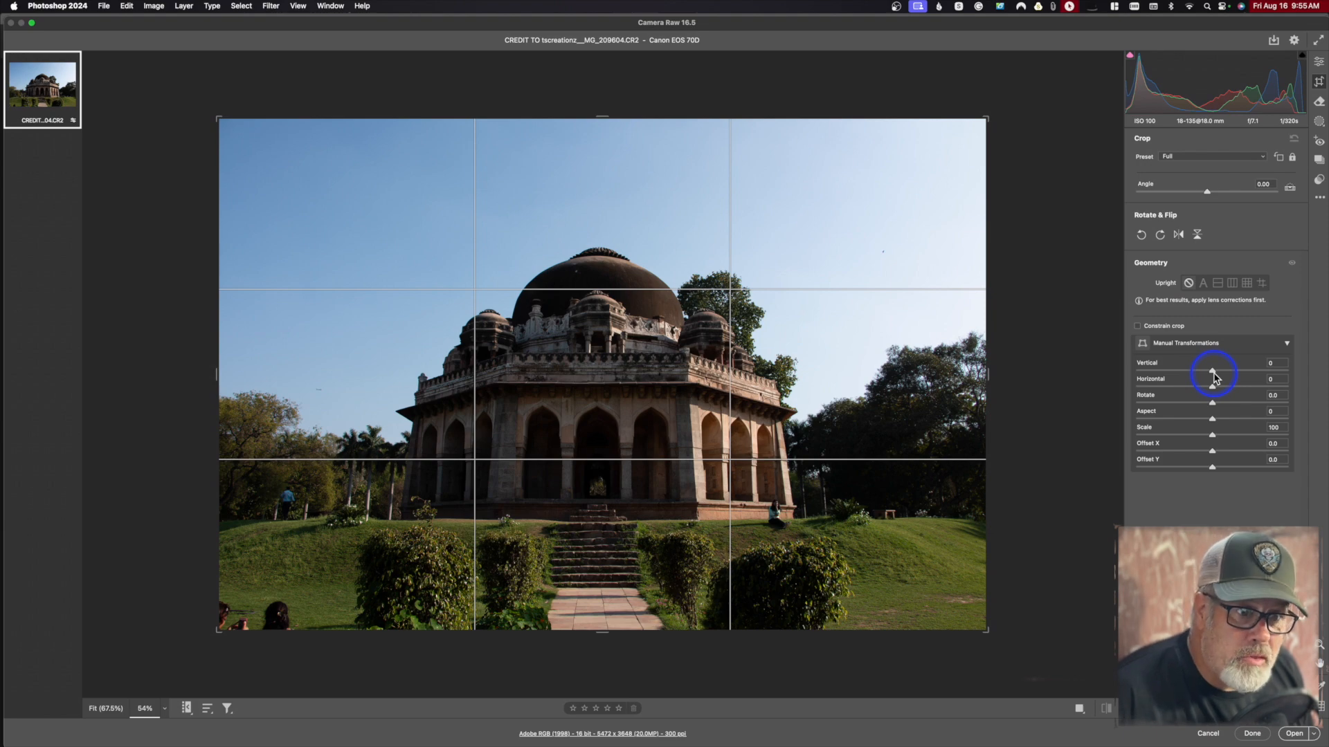
Adjust the manual geometry transformations to skew the photo slightly and shift it toward the upper left.
drag(1214, 376, 1212, 468)
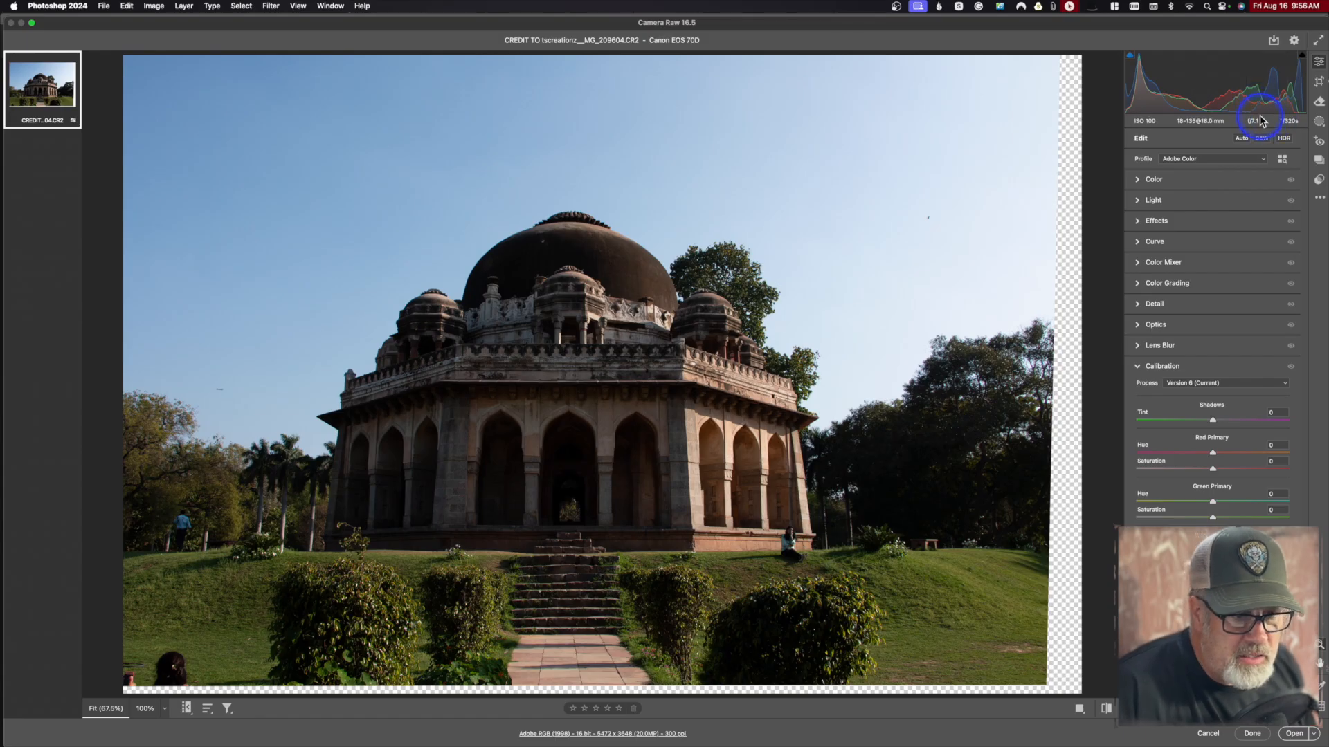
Remove the person standing by the trees left of the building with generative Remove, using a brush size of 9.
click(1320, 102)
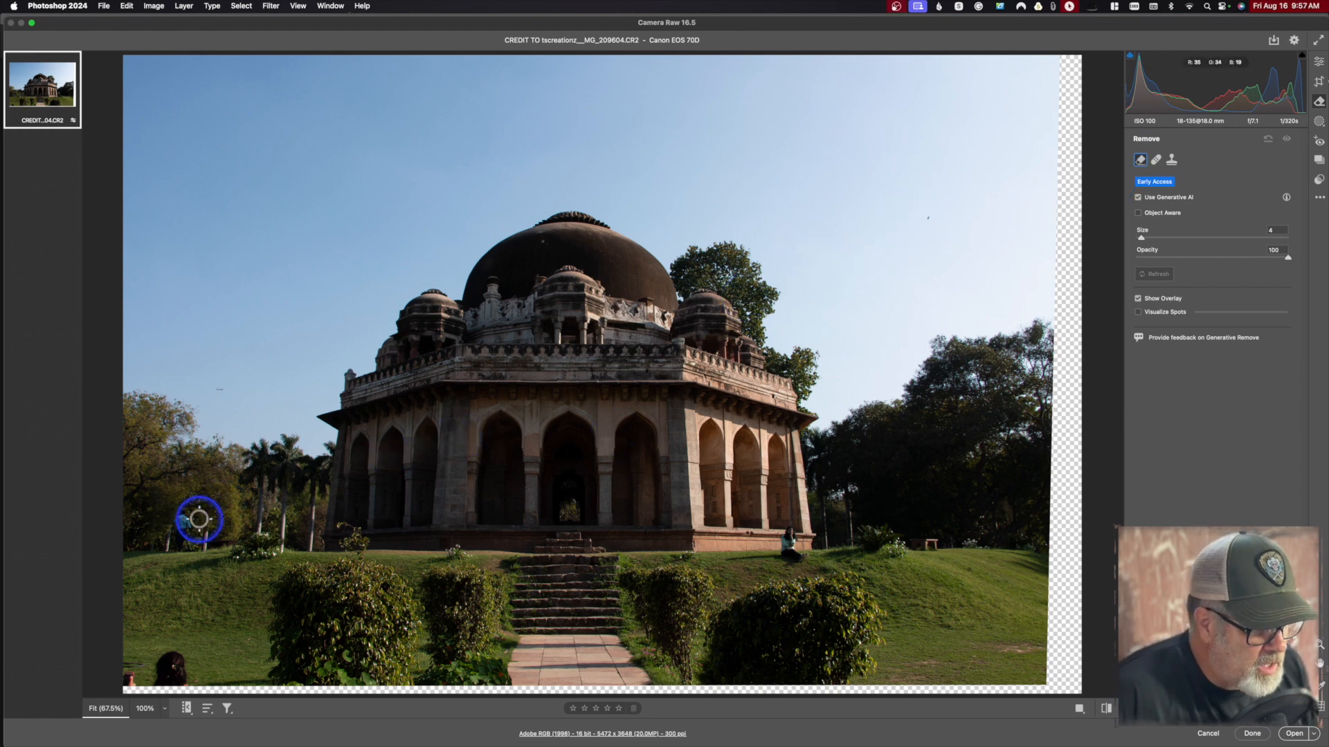
key(bracketright)
key(bracketright)
key(bracketright)
key(bracketright)
key(bracketright)
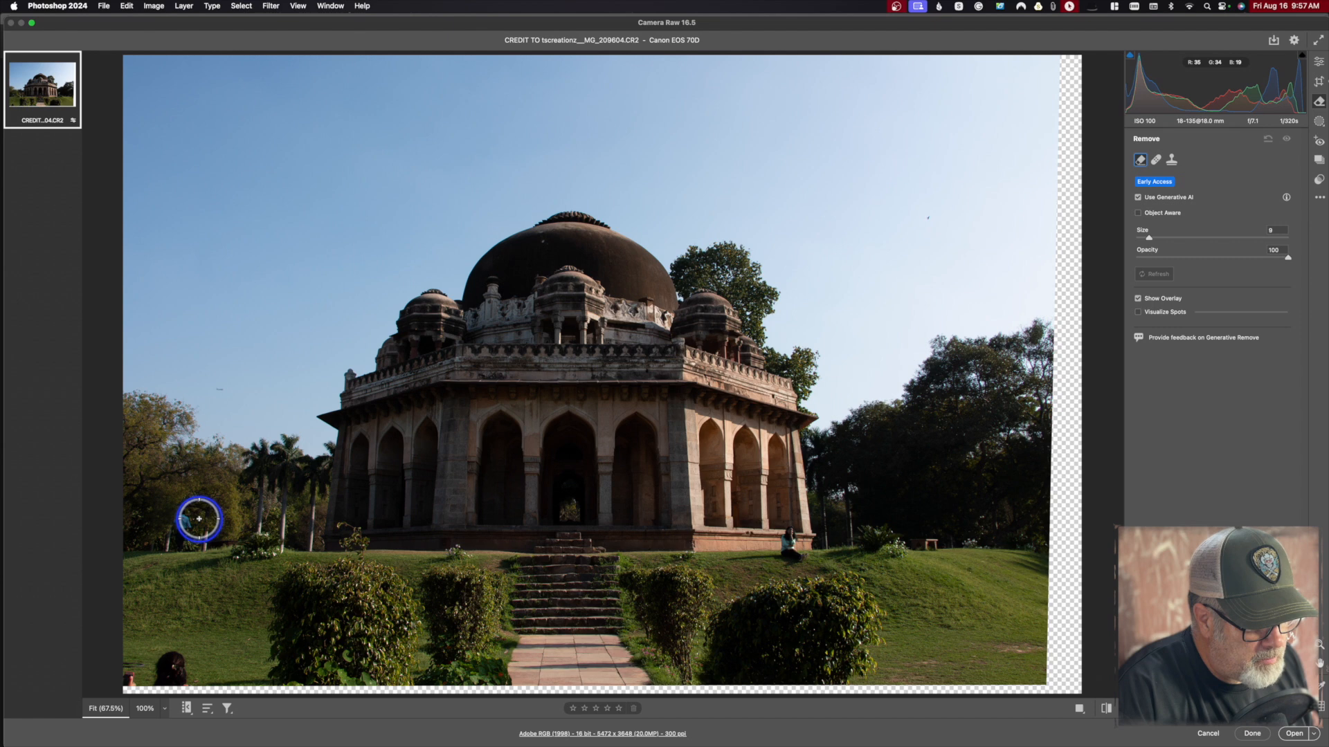
click(183, 527)
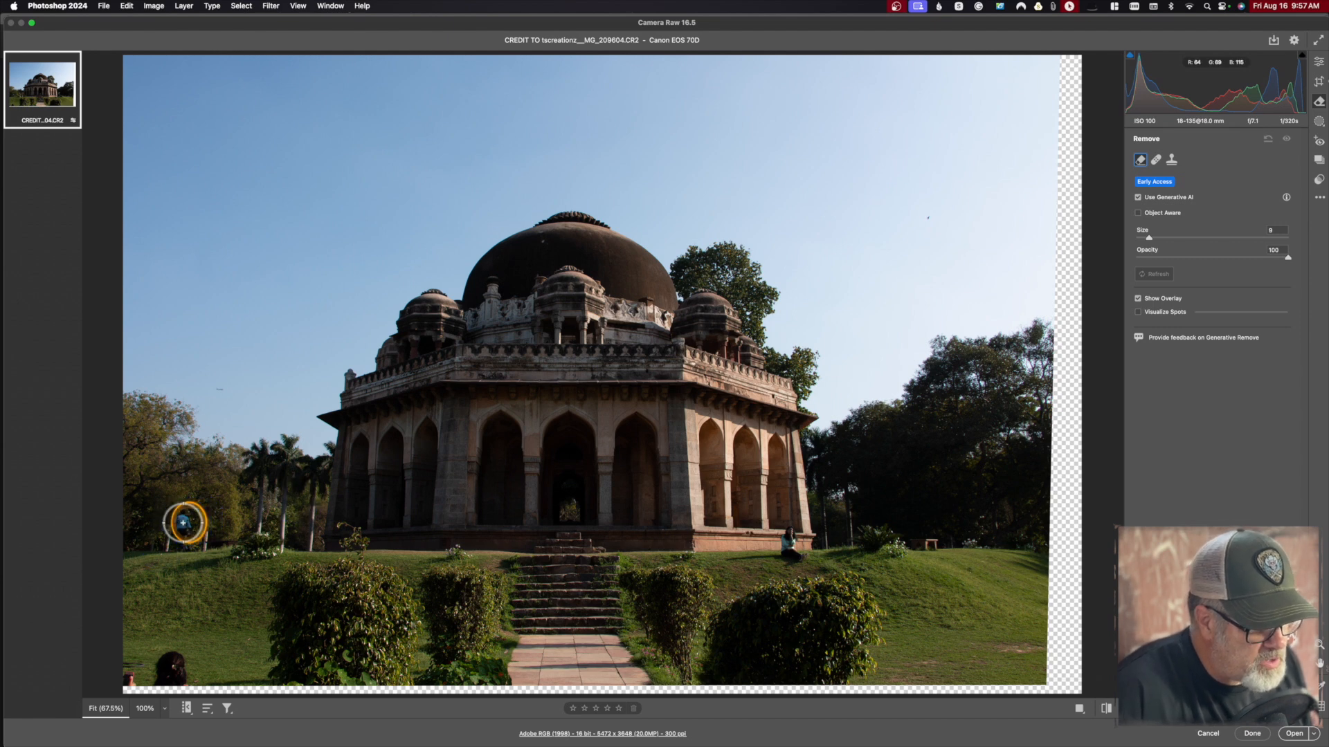
drag(180, 535, 173, 552)
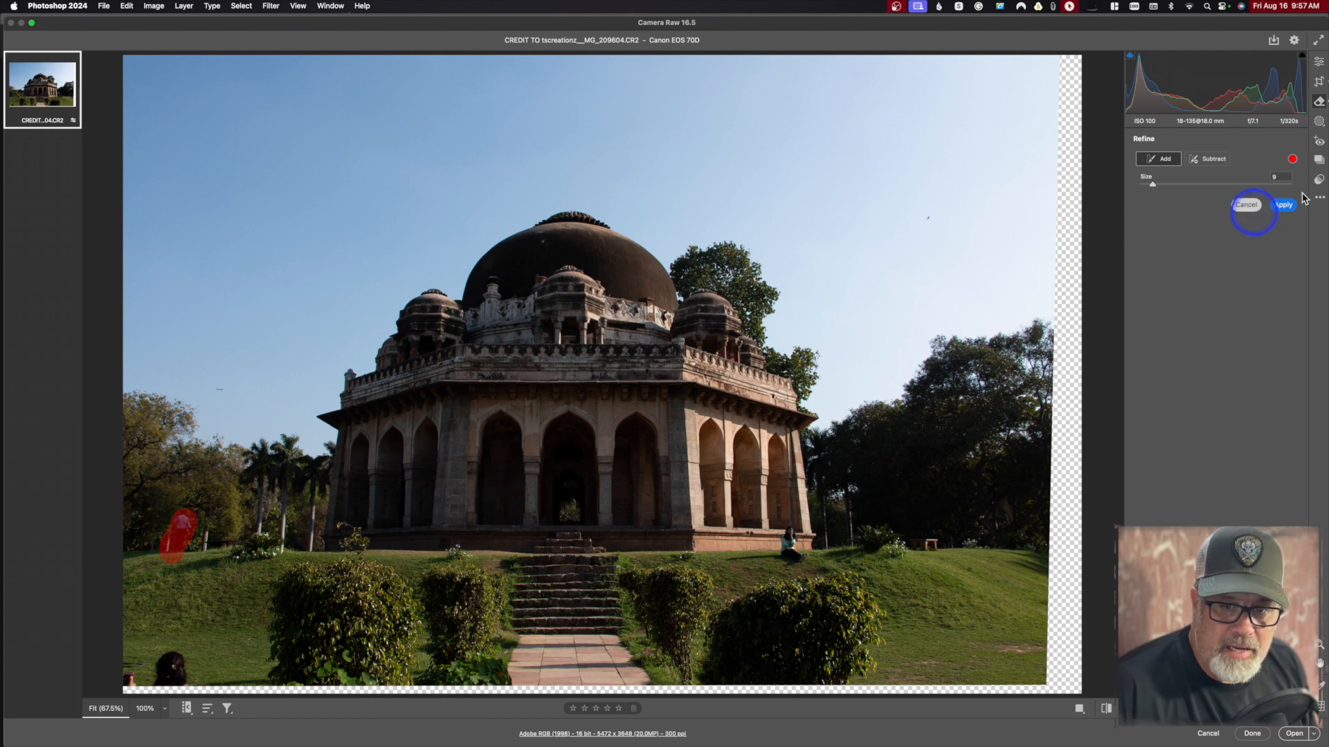
click(1283, 205)
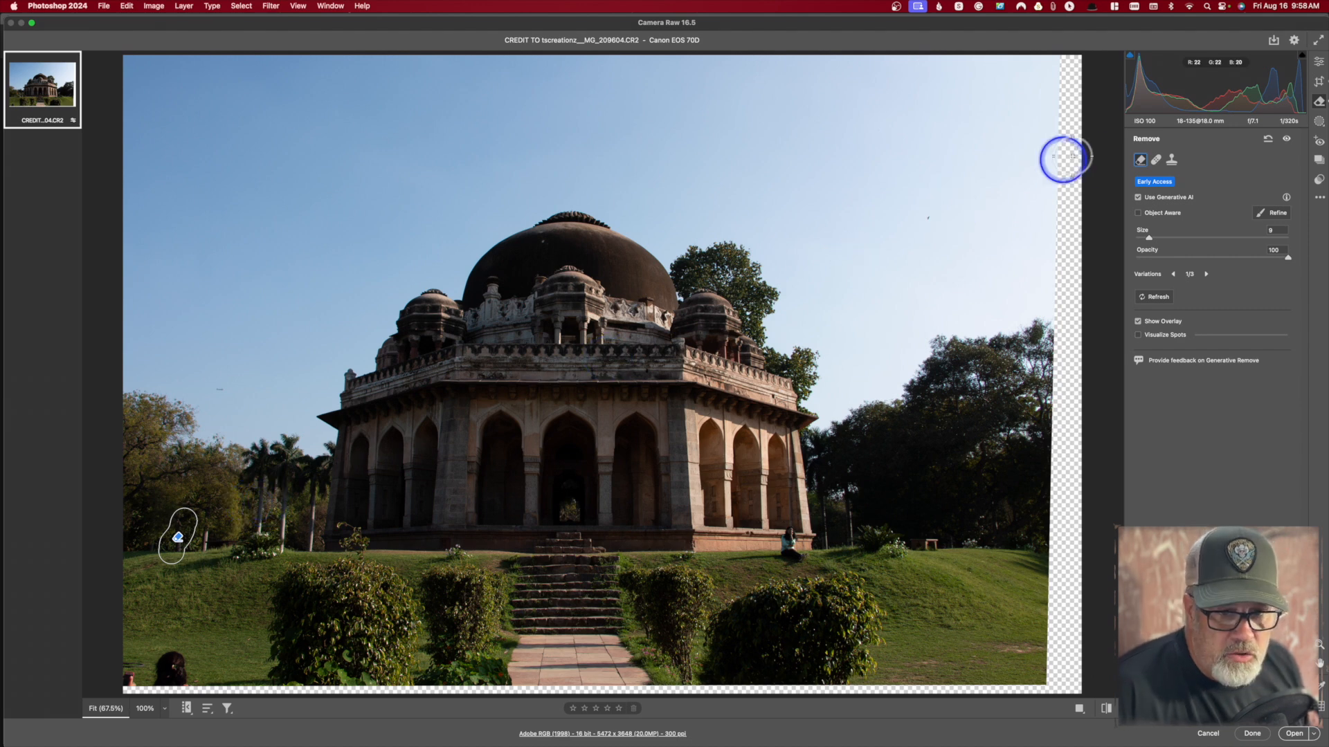
Heal the small dark spot in the sky and clone over the plant at the building's base left of the steps.
click(1155, 164)
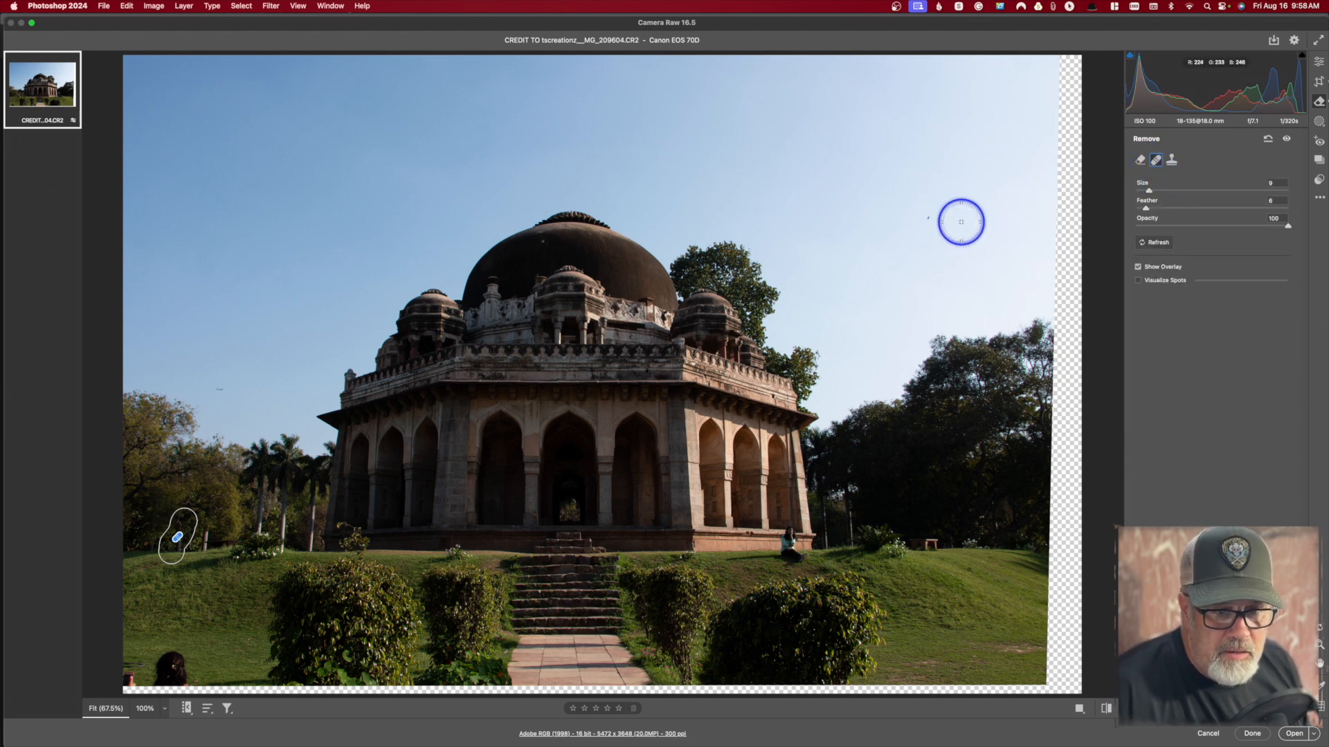
drag(939, 214, 926, 226)
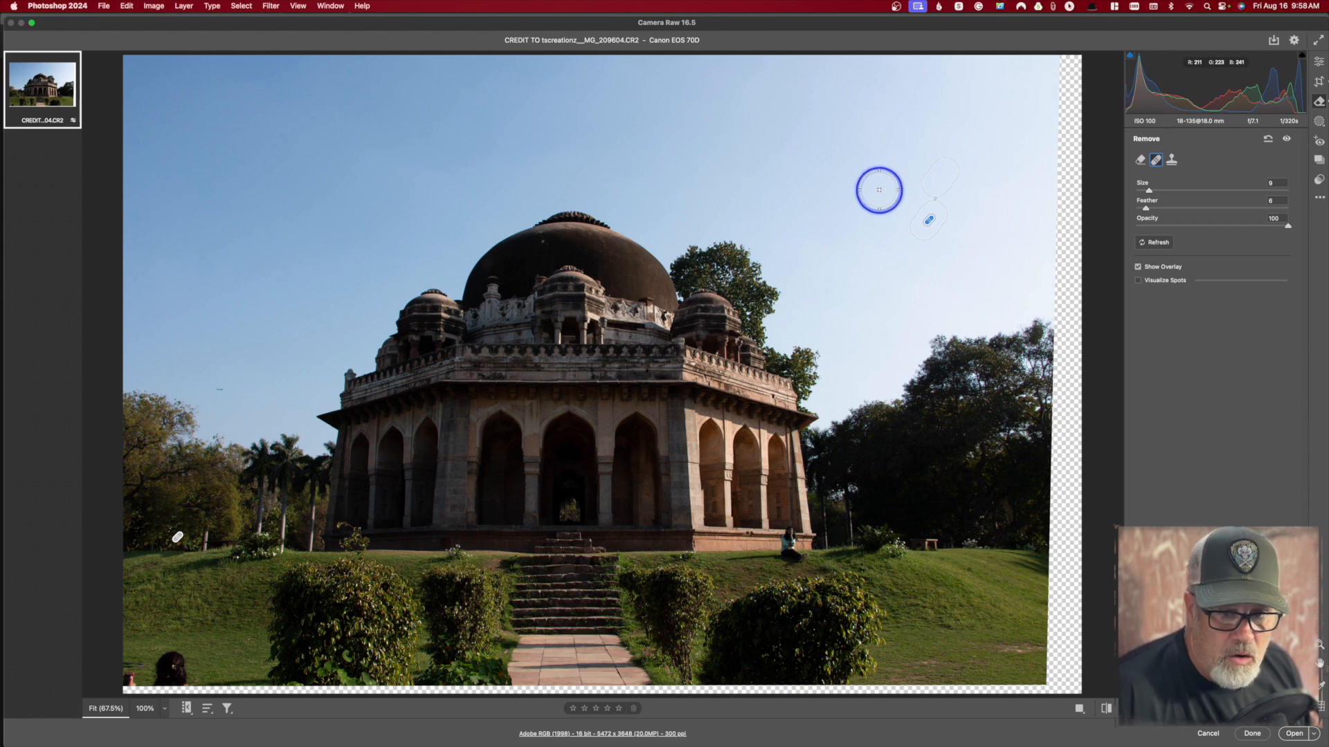
click(1171, 161)
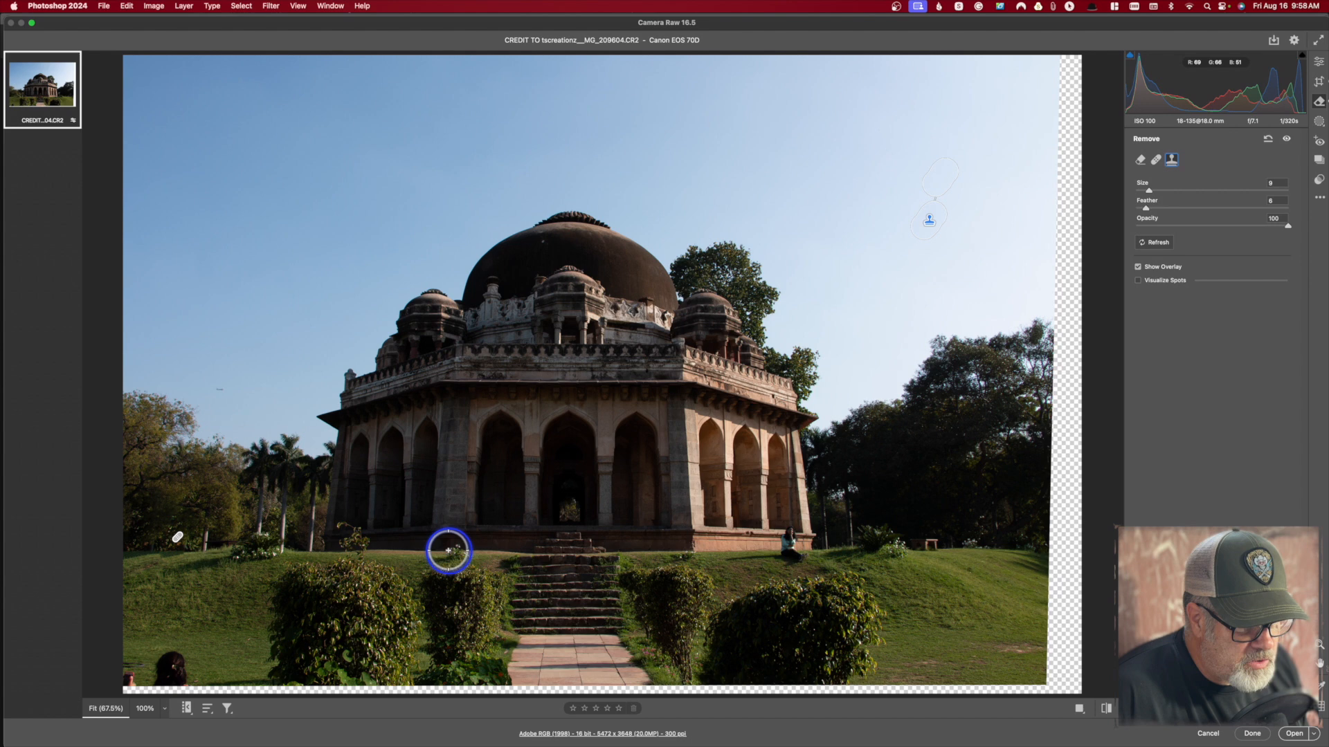
click(449, 551)
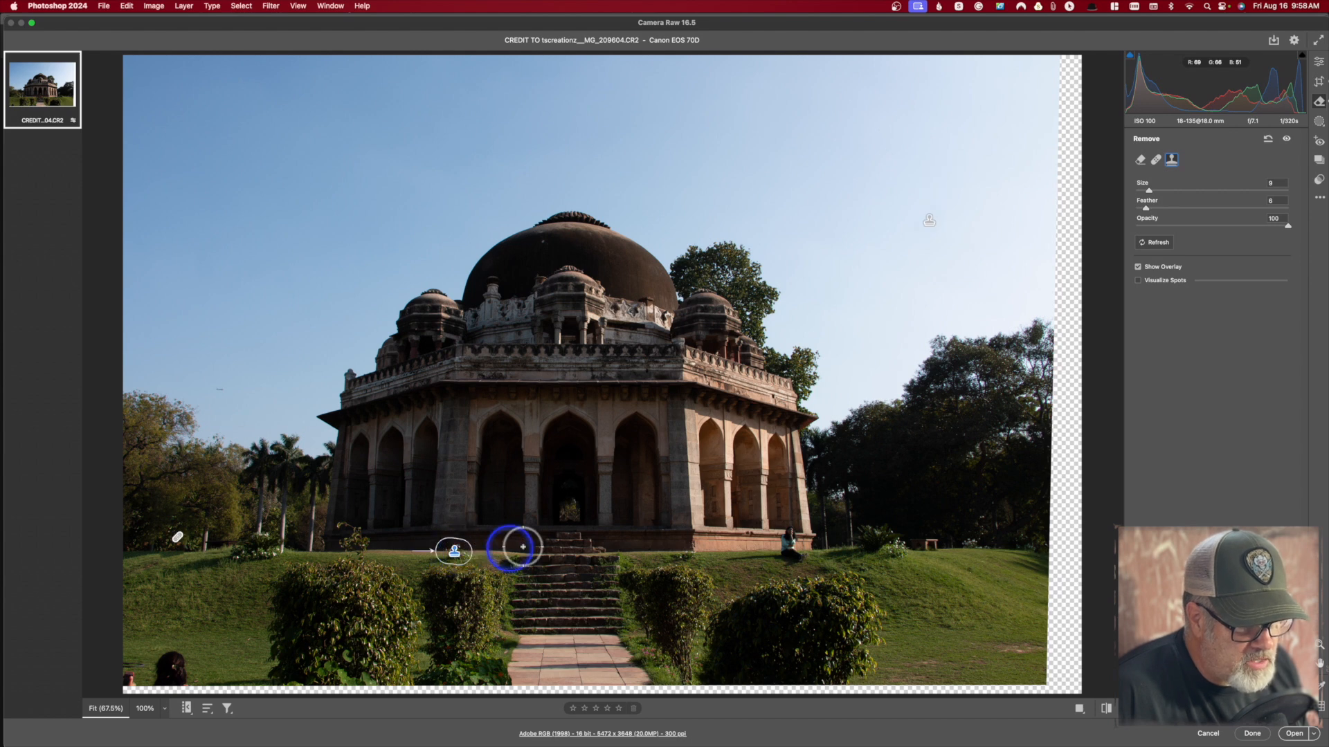
drag(459, 562, 404, 562)
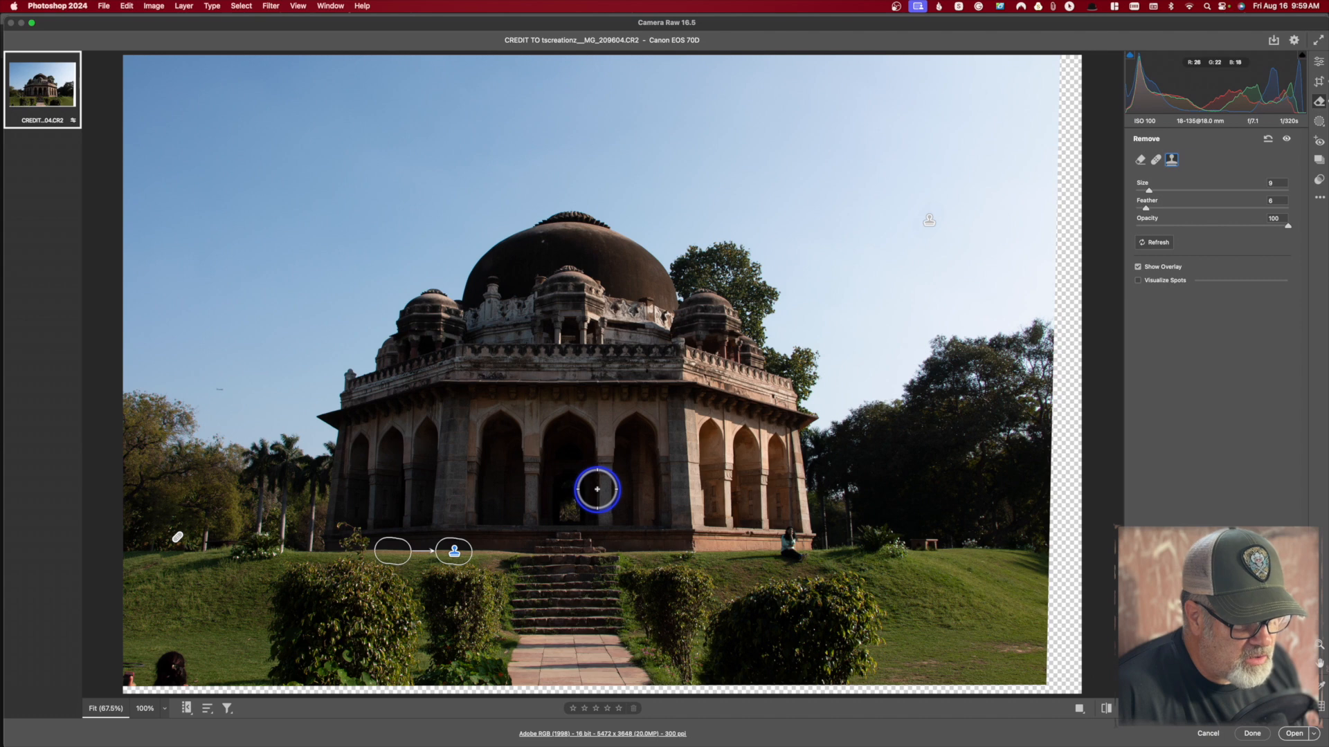
click(1318, 63)
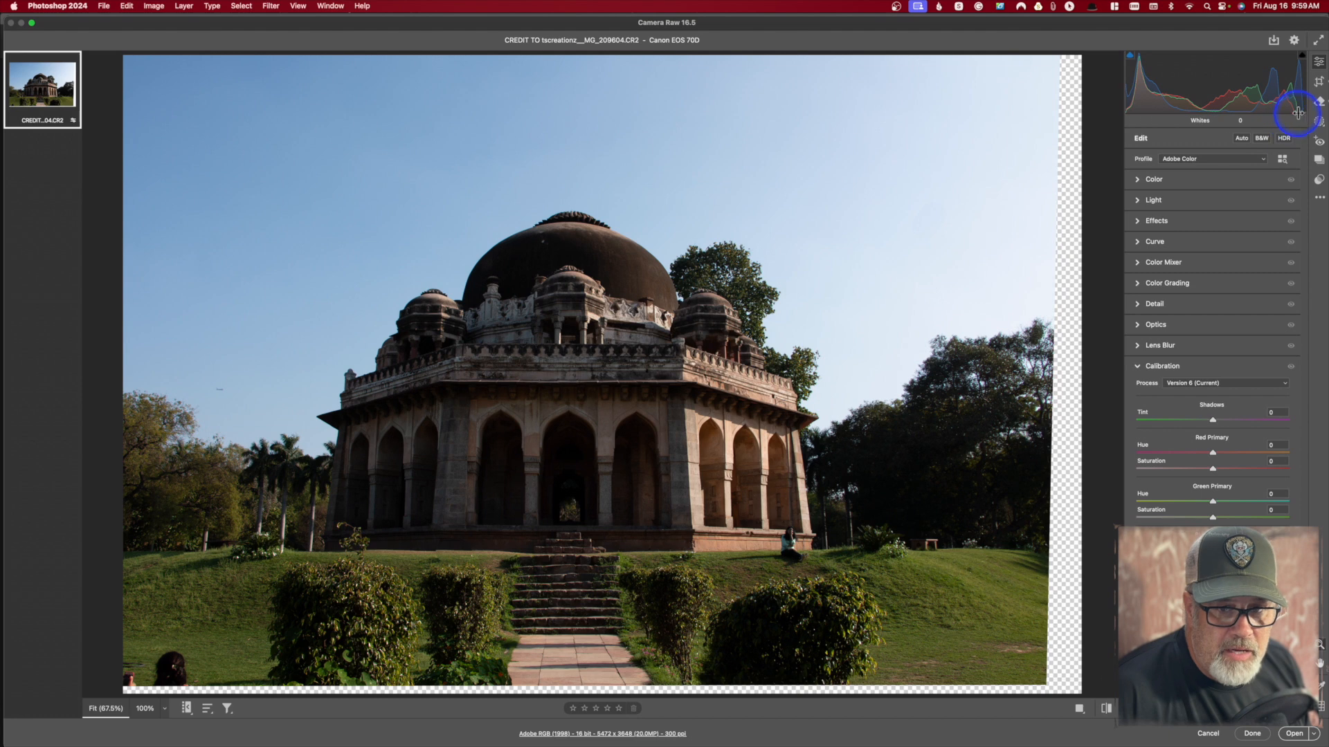
click(1319, 144)
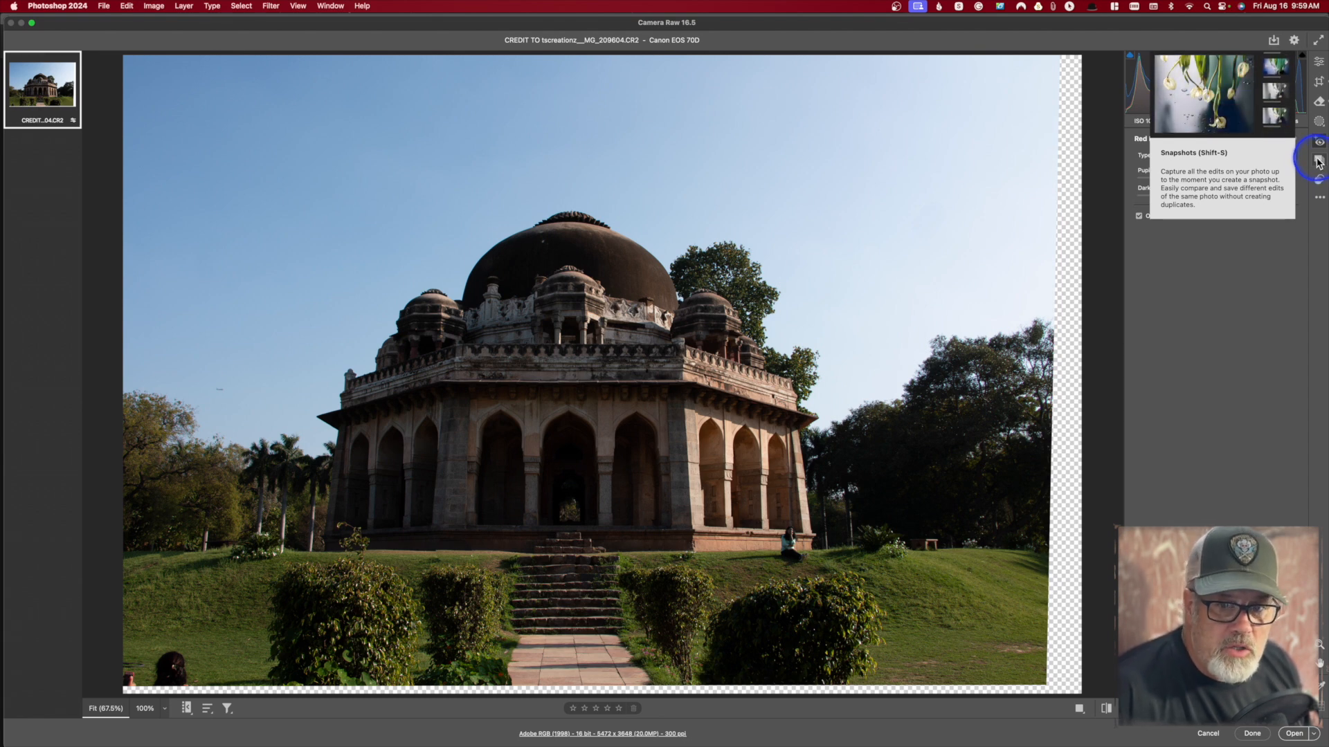
click(1319, 160)
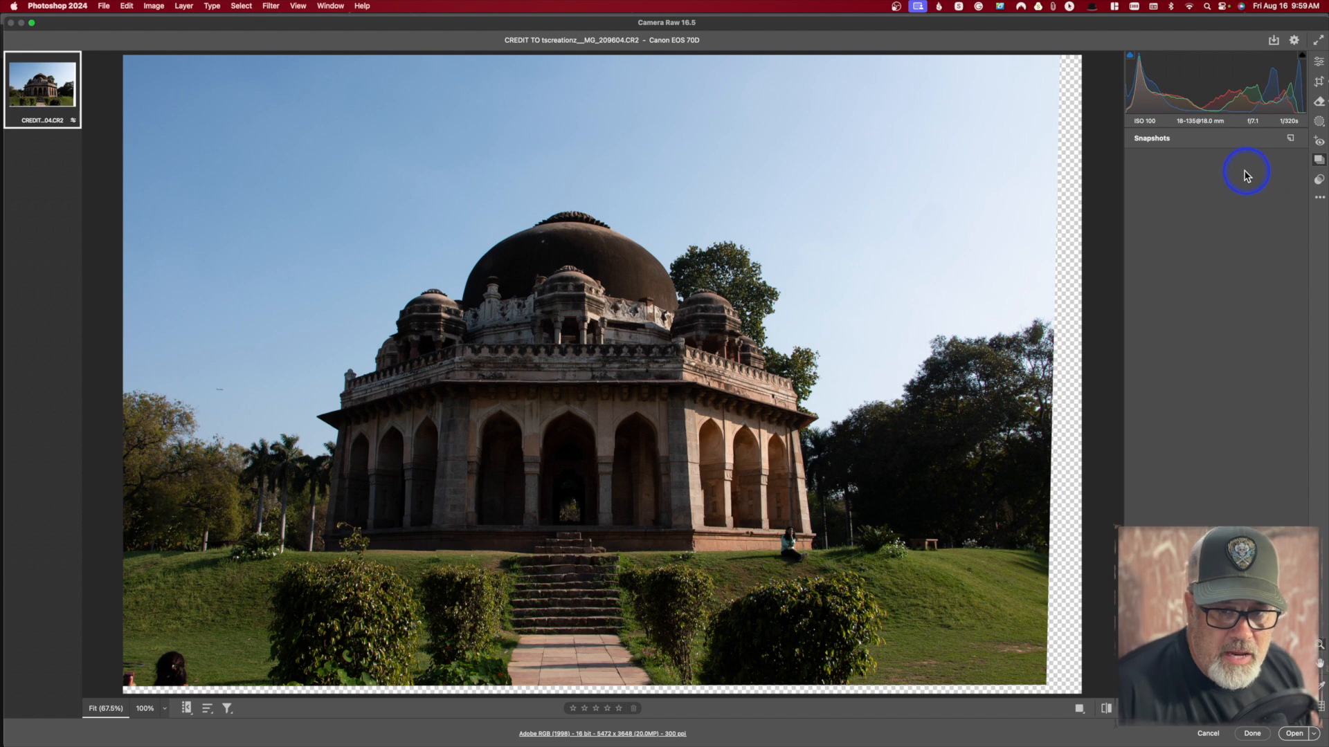
click(1320, 66)
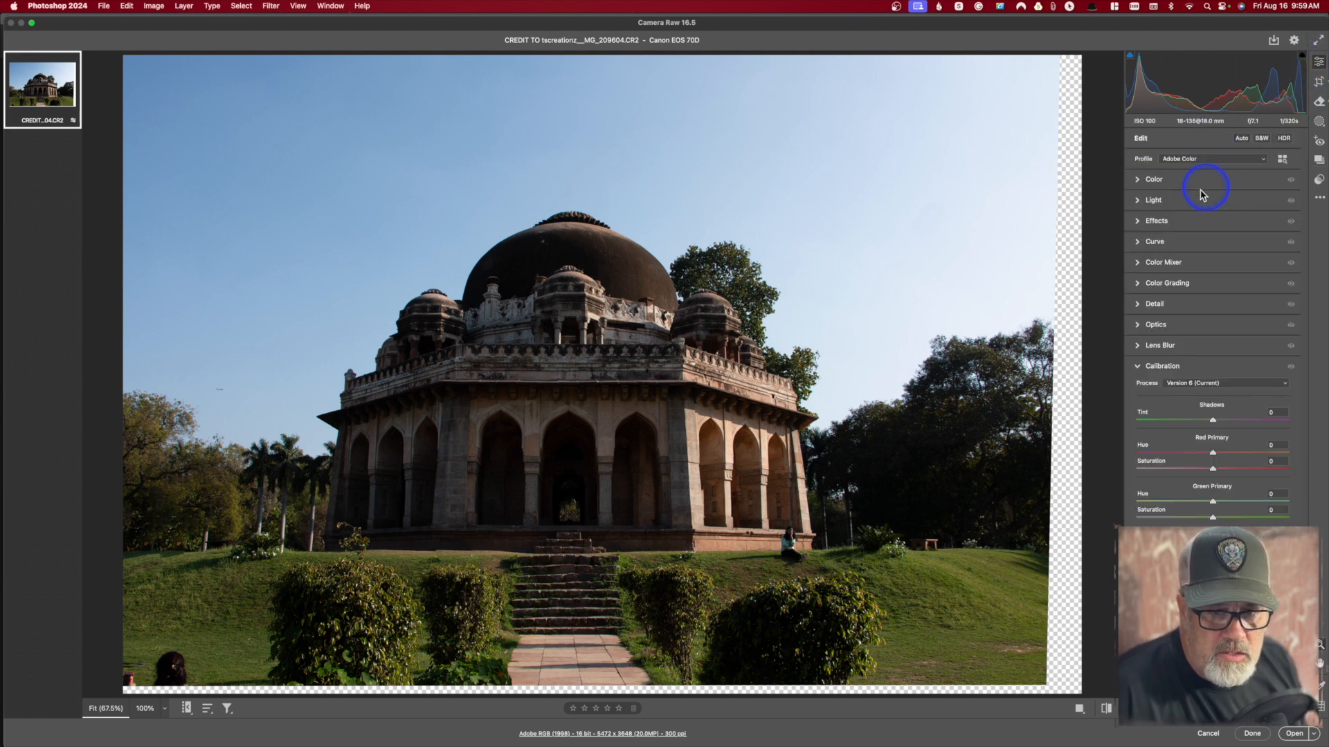
Create a snapshot of the current edits named "first".
click(1318, 161)
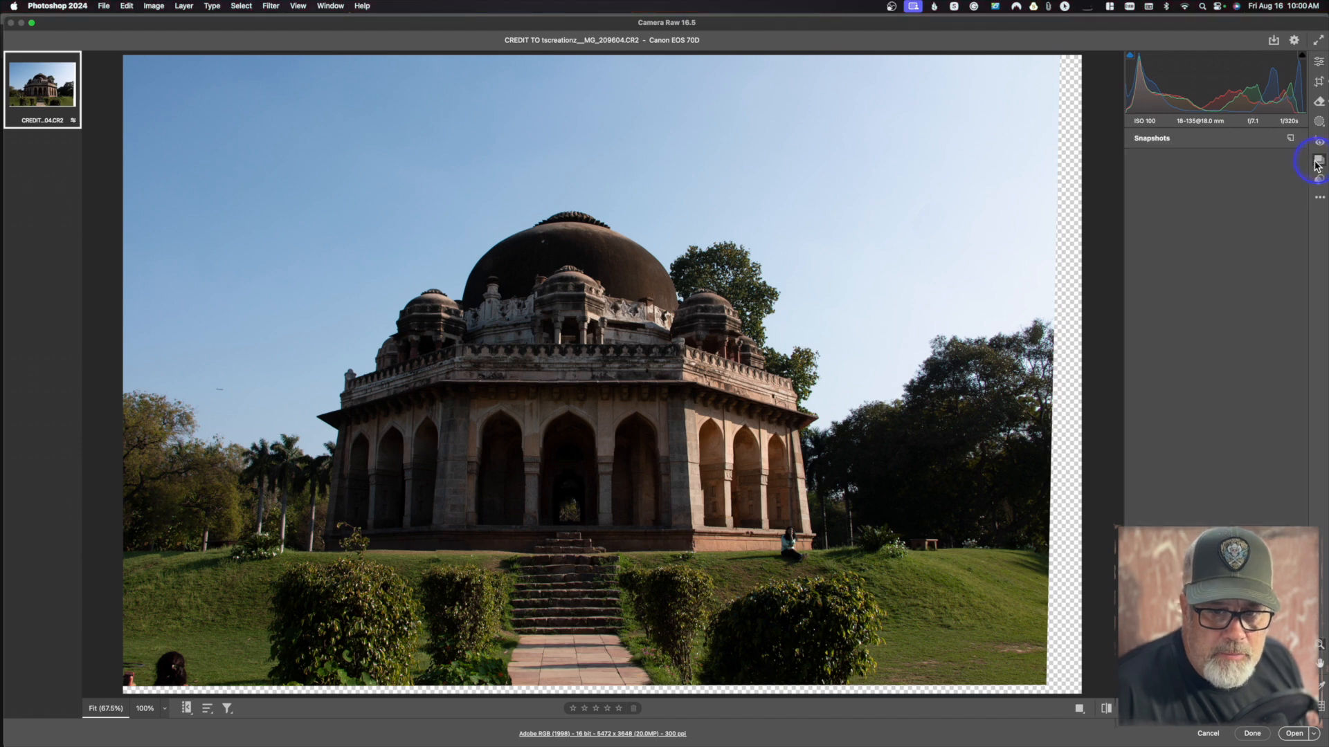
click(1290, 138)
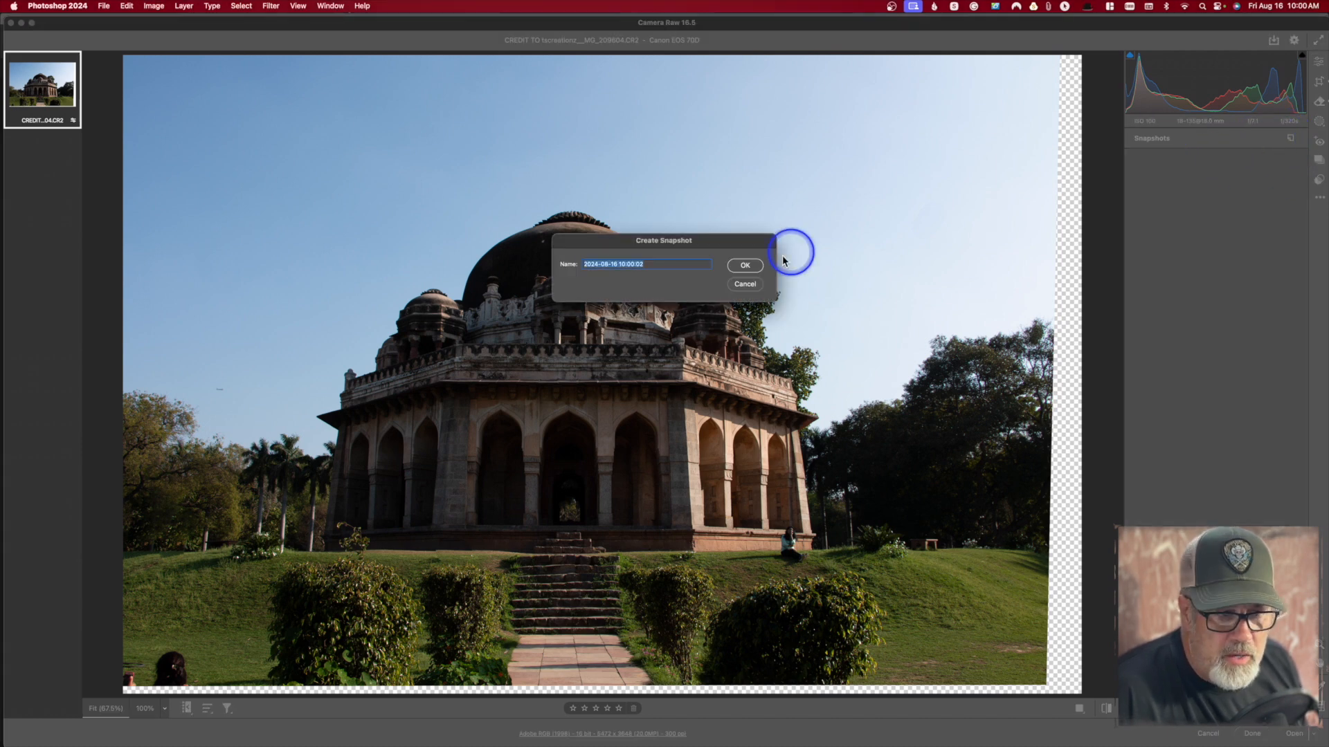
text(first)
click(745, 265)
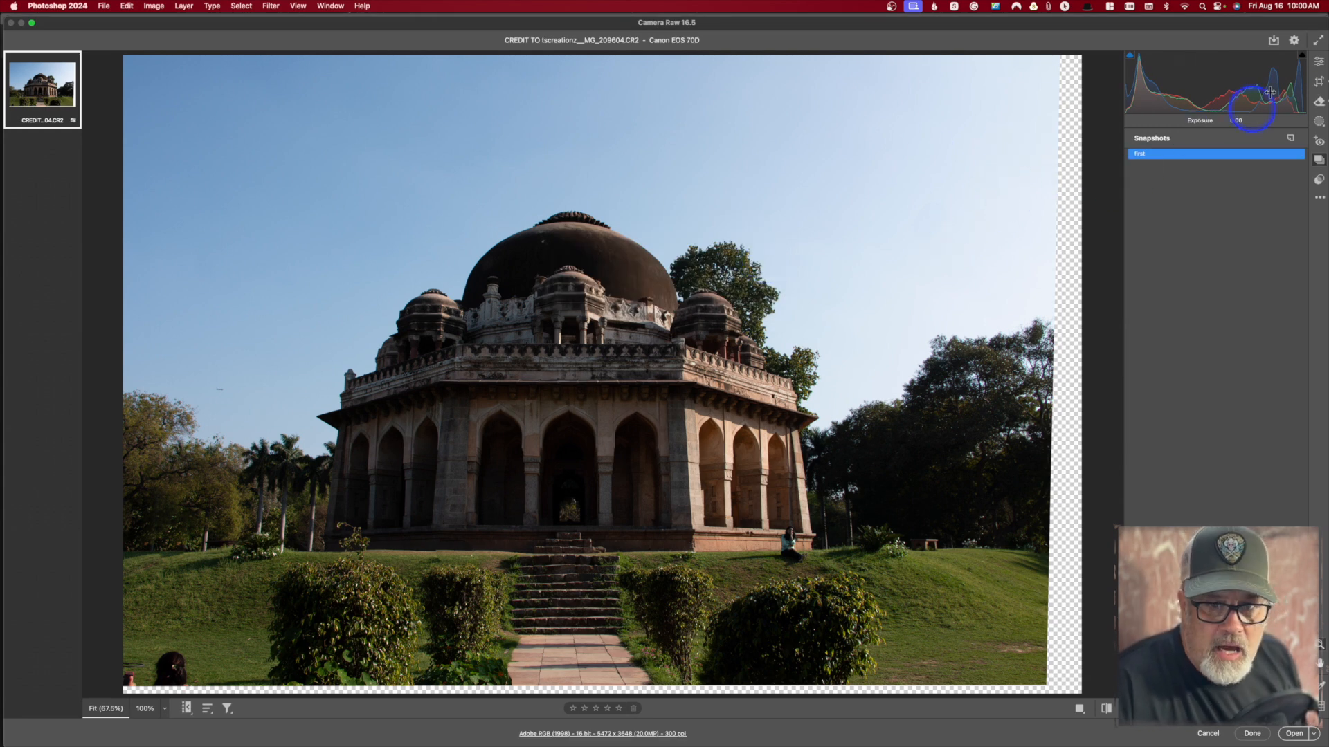
Cool the photo's color temperature to 3400 and set Highlights to +39.
click(1319, 62)
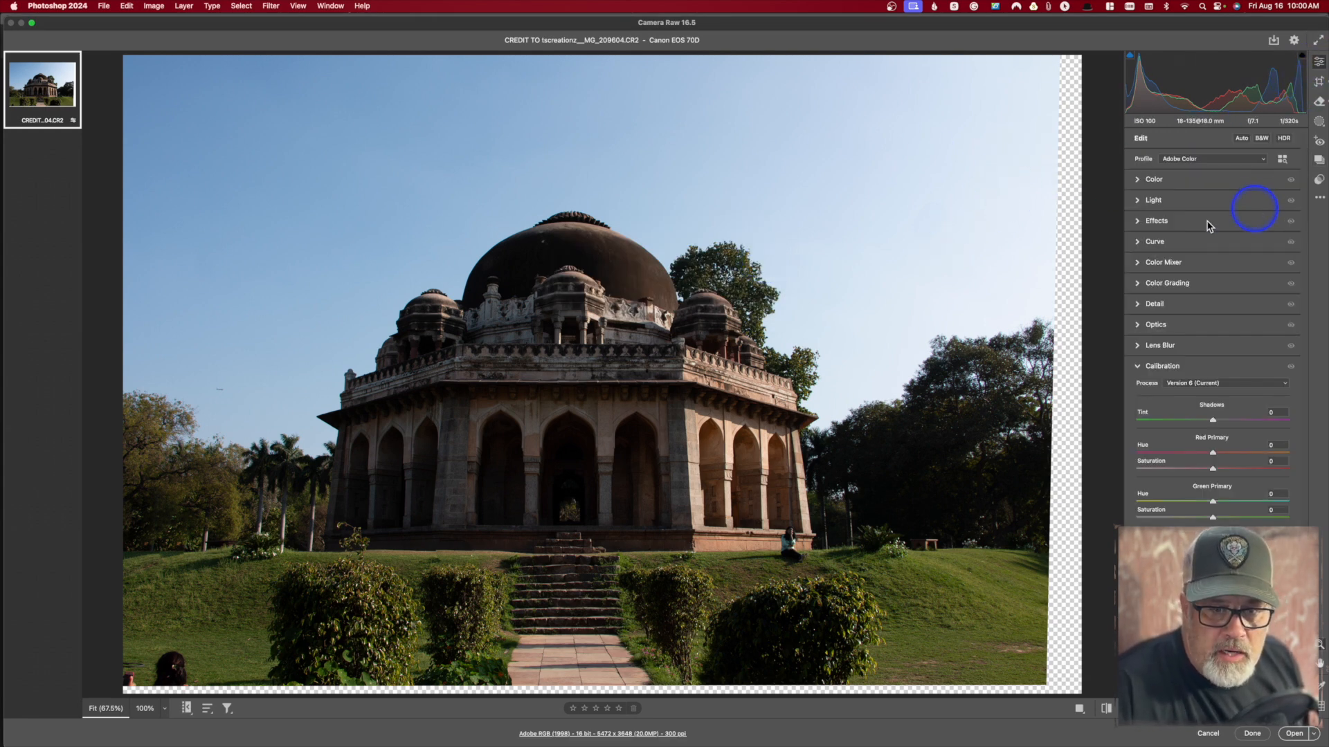
click(1175, 180)
drag(1178, 222, 1156, 222)
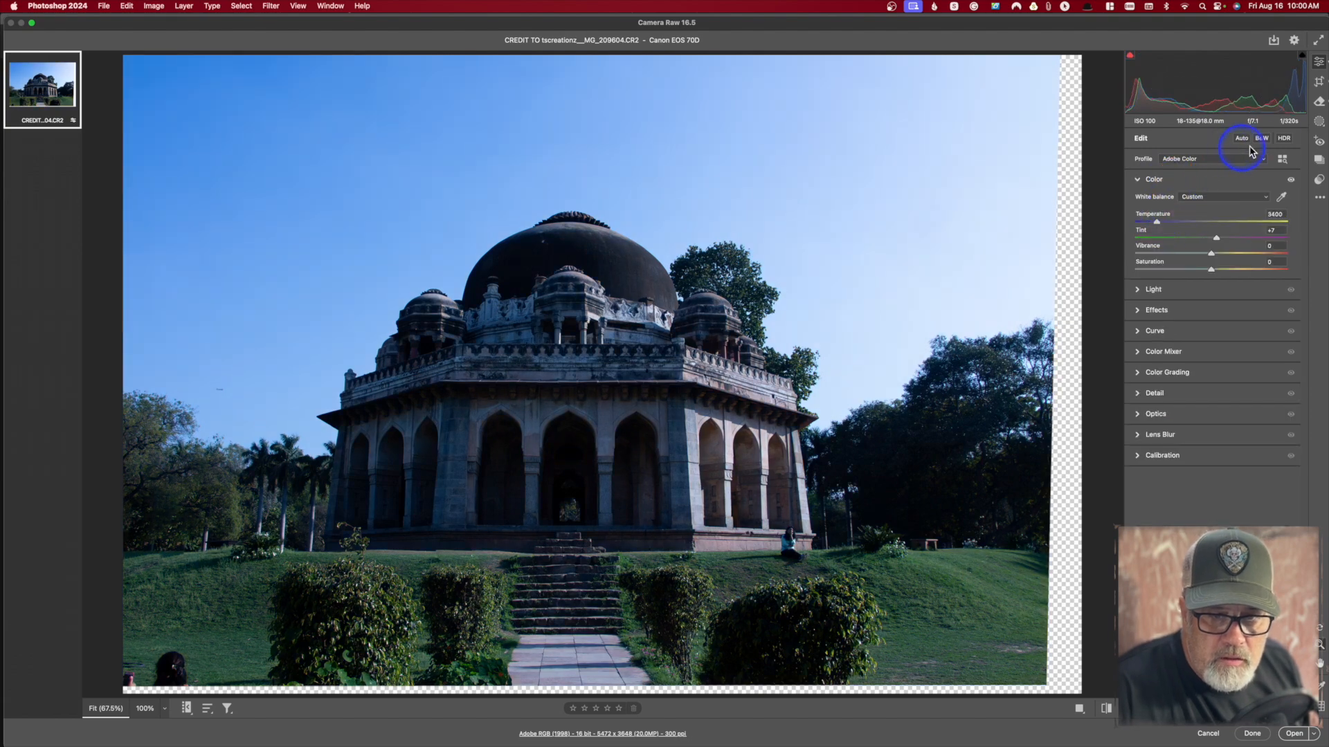
click(1210, 289)
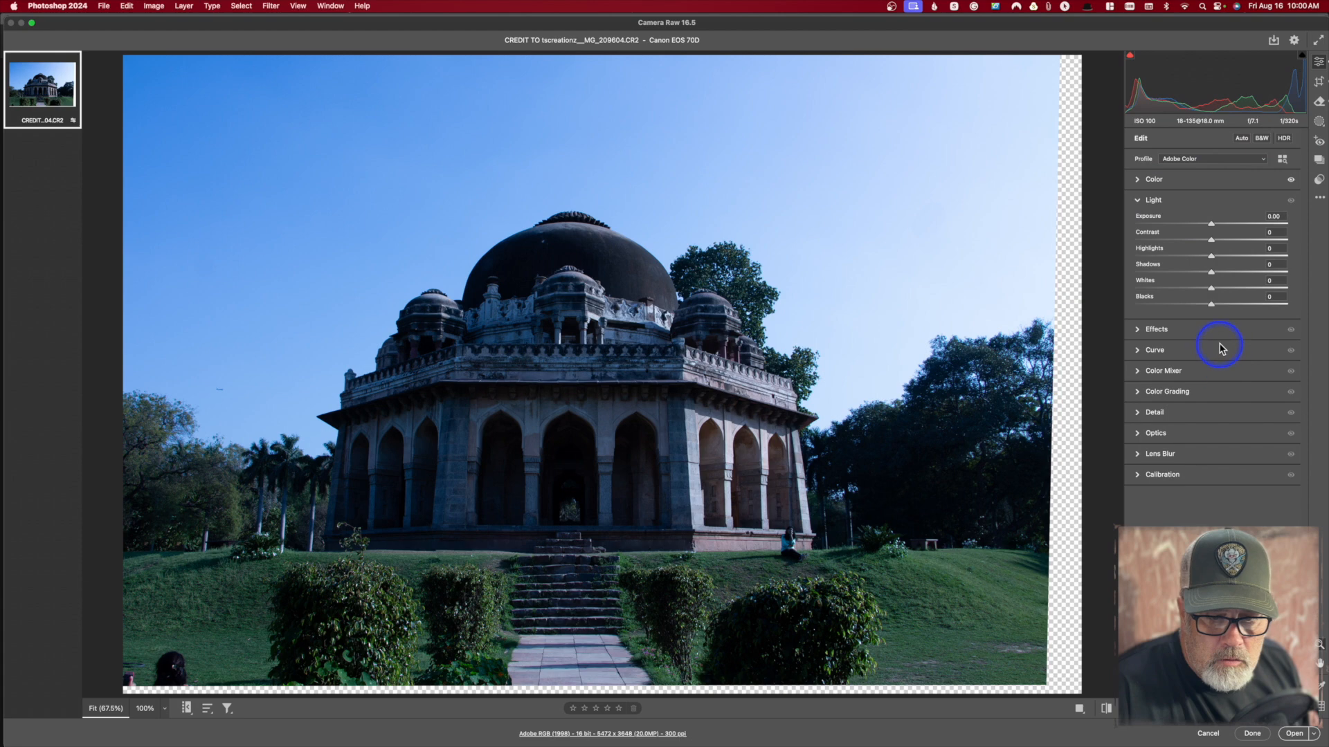
click(1241, 256)
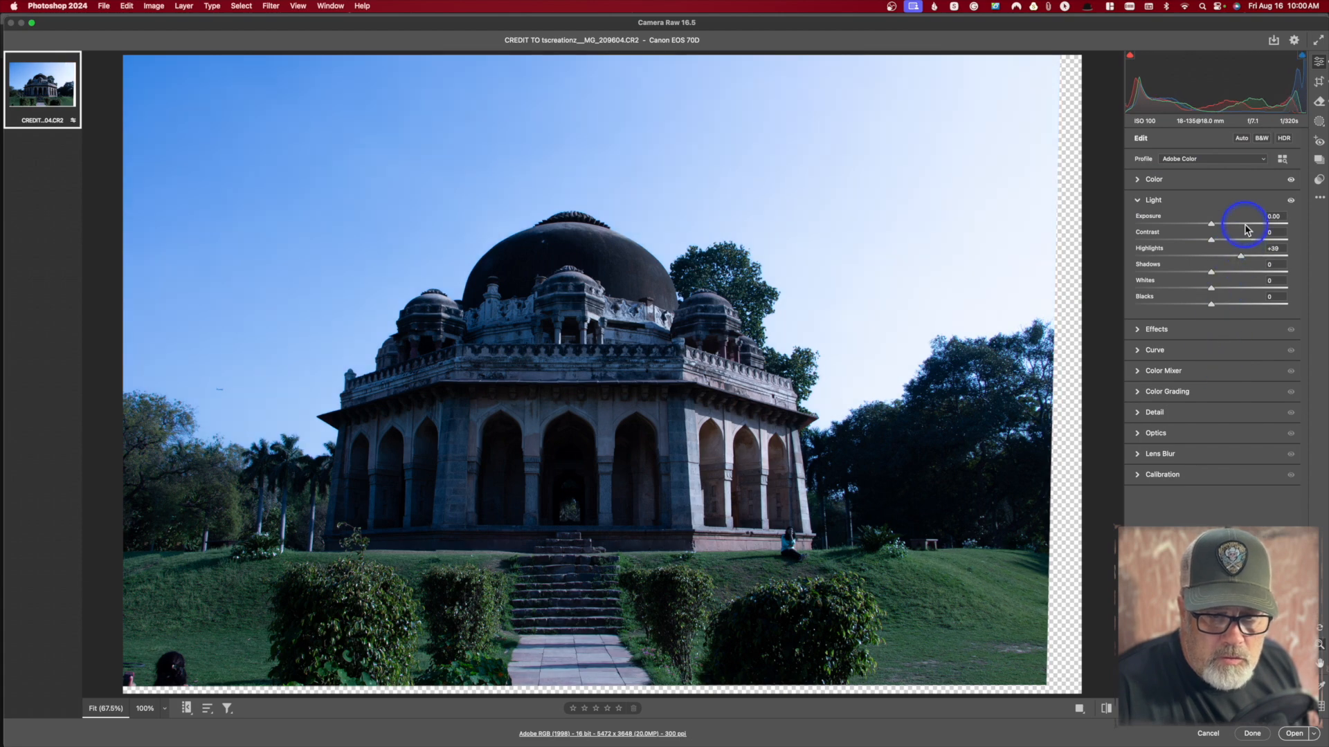
Raise the photo's Exposure to +2.10 and create a snapshot of the current edits named "two".
click(1244, 224)
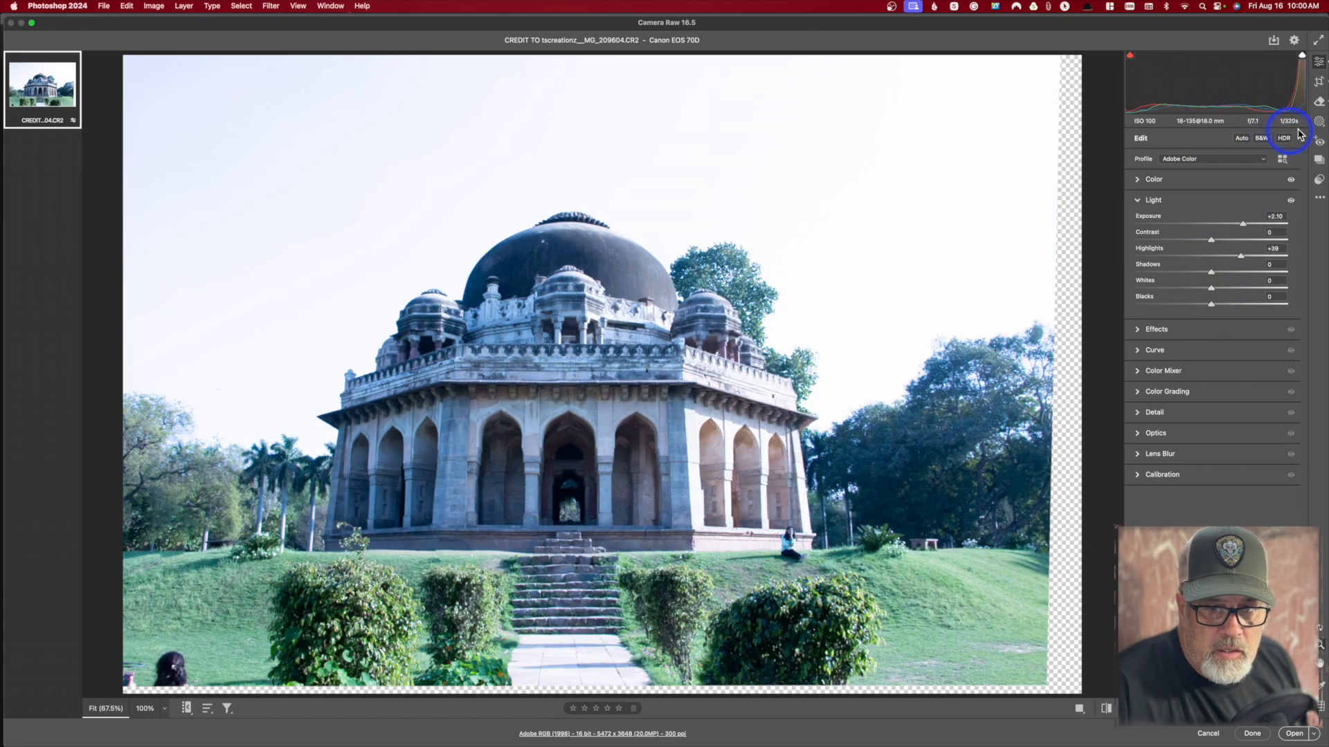
click(1319, 163)
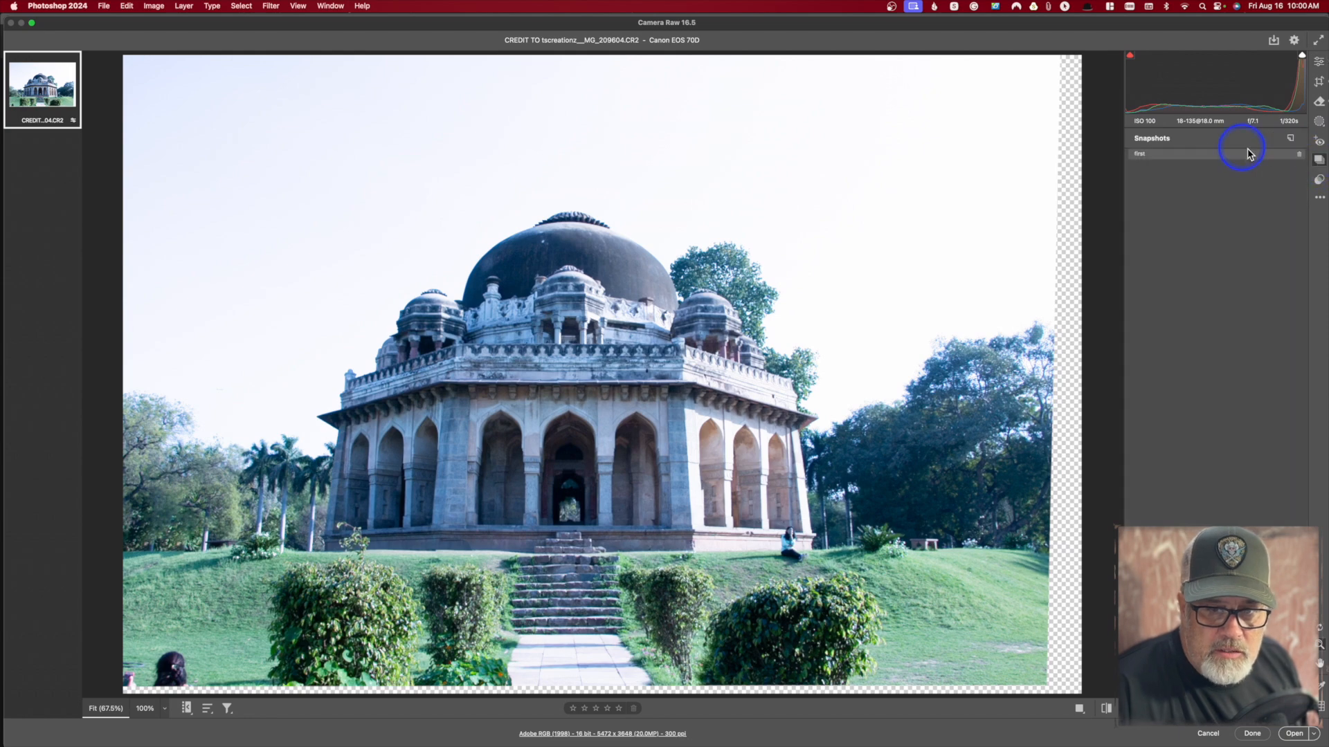
click(1290, 138)
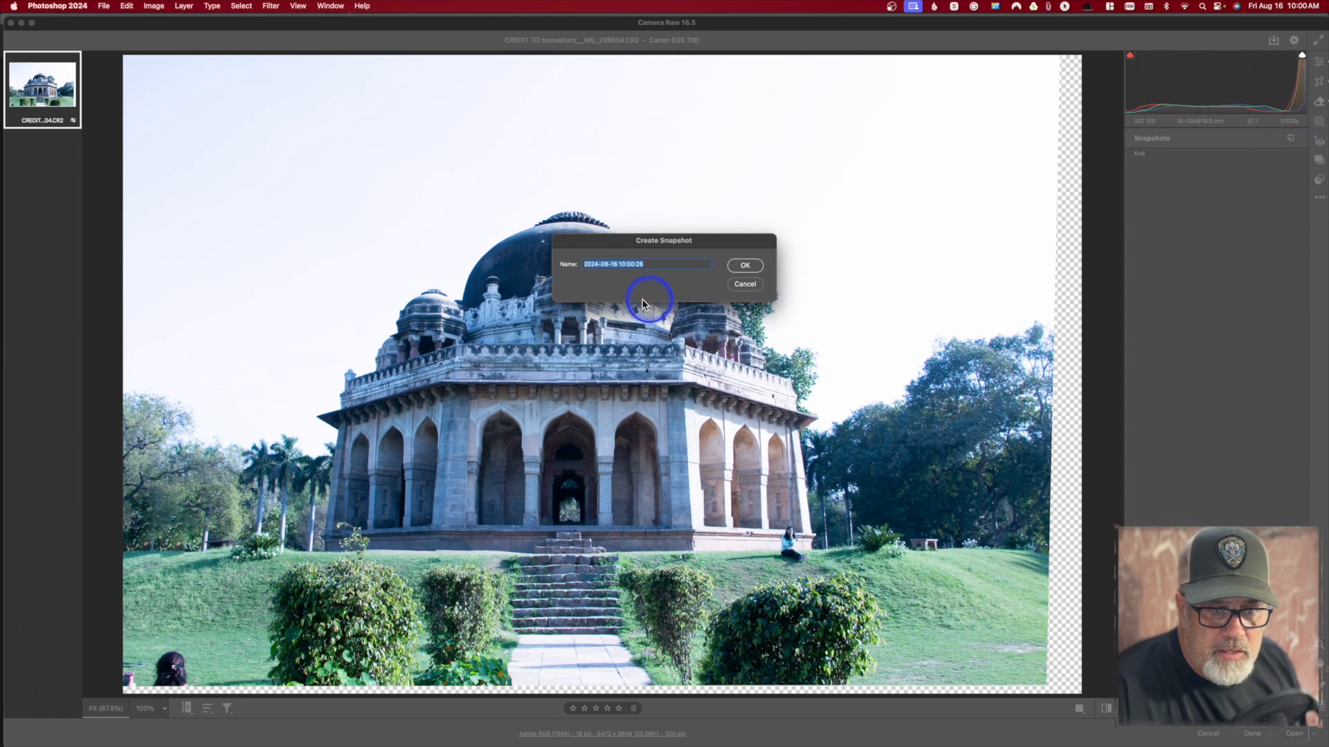
text(two)
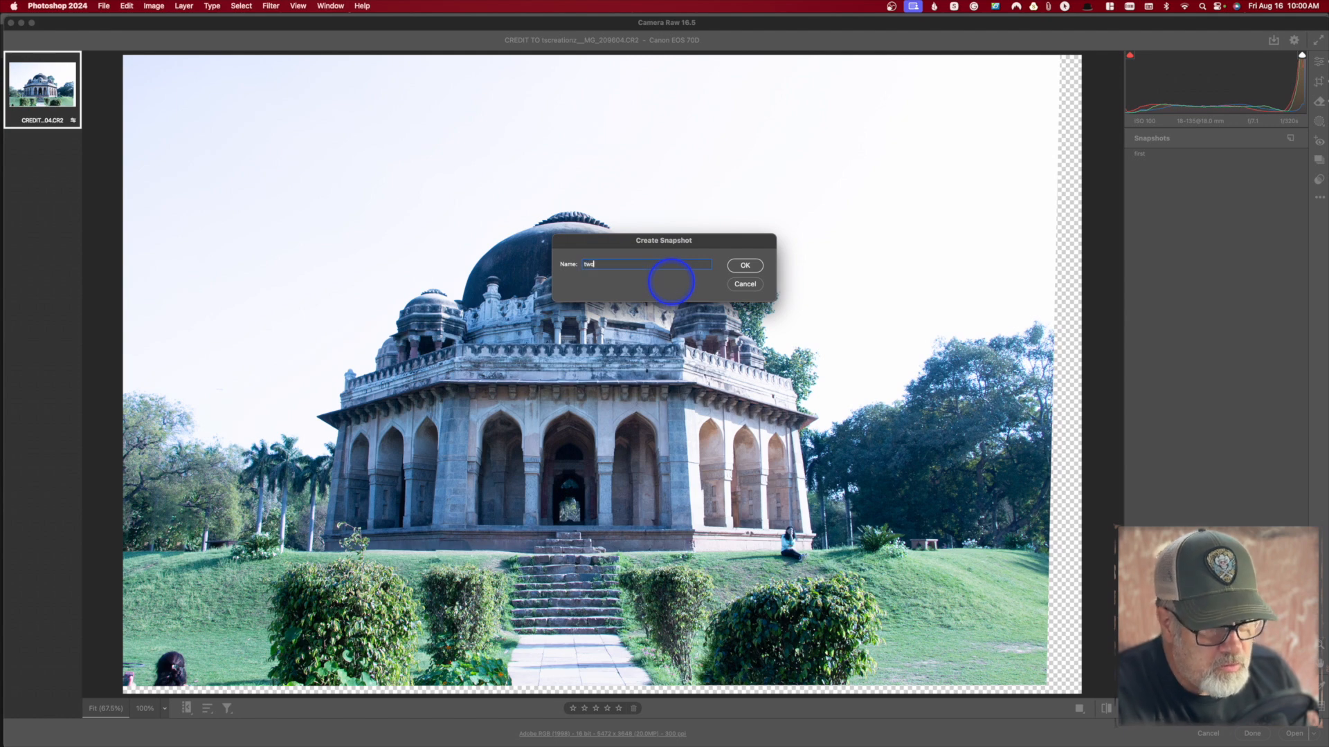
key(Return)
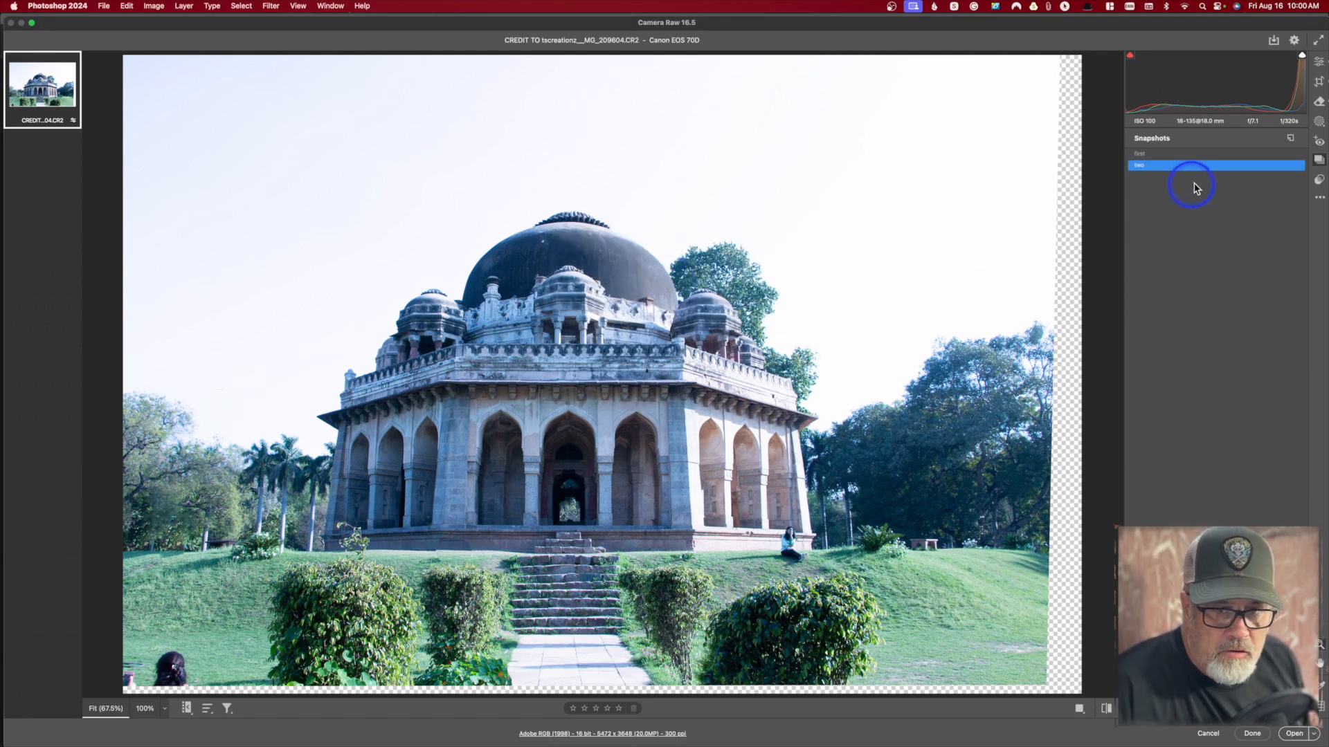
Compare the two edit variations by restoring snapshot "first" and switching back to snapshot "two".
mouse_move(1161, 152)
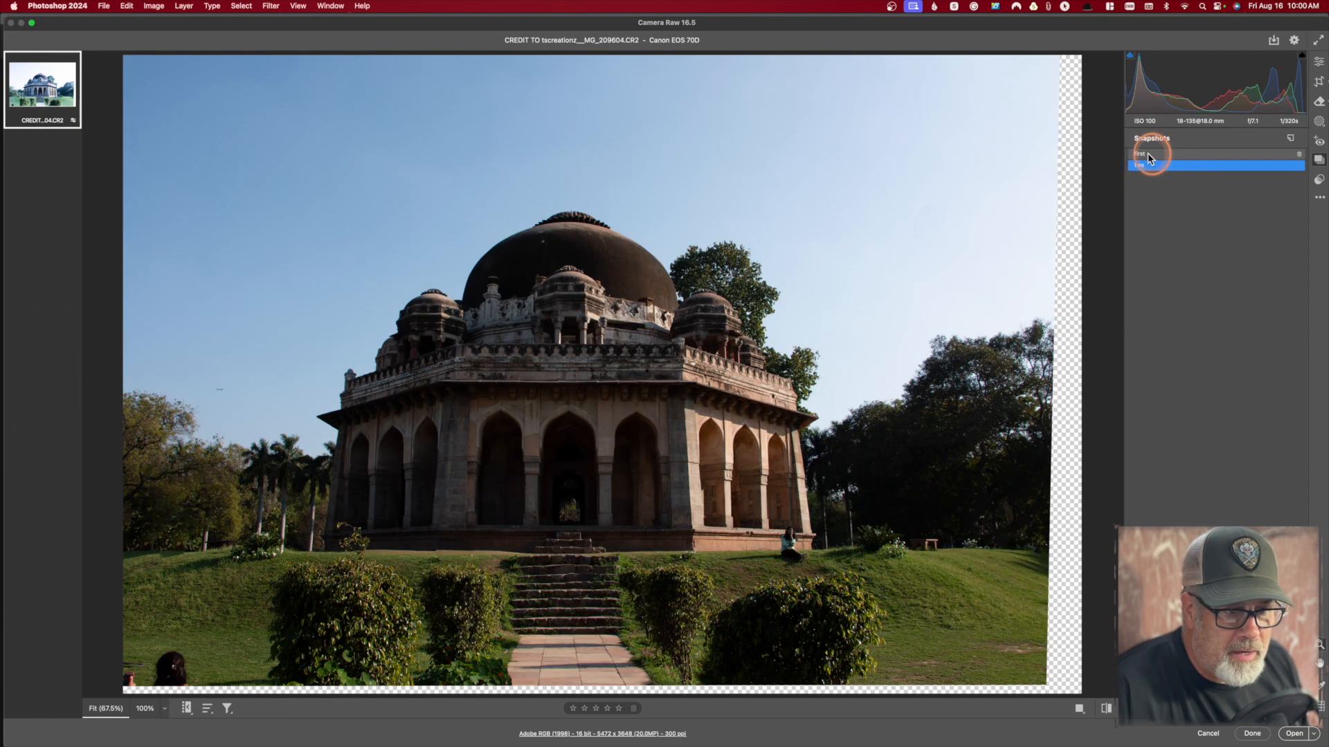
click(1148, 154)
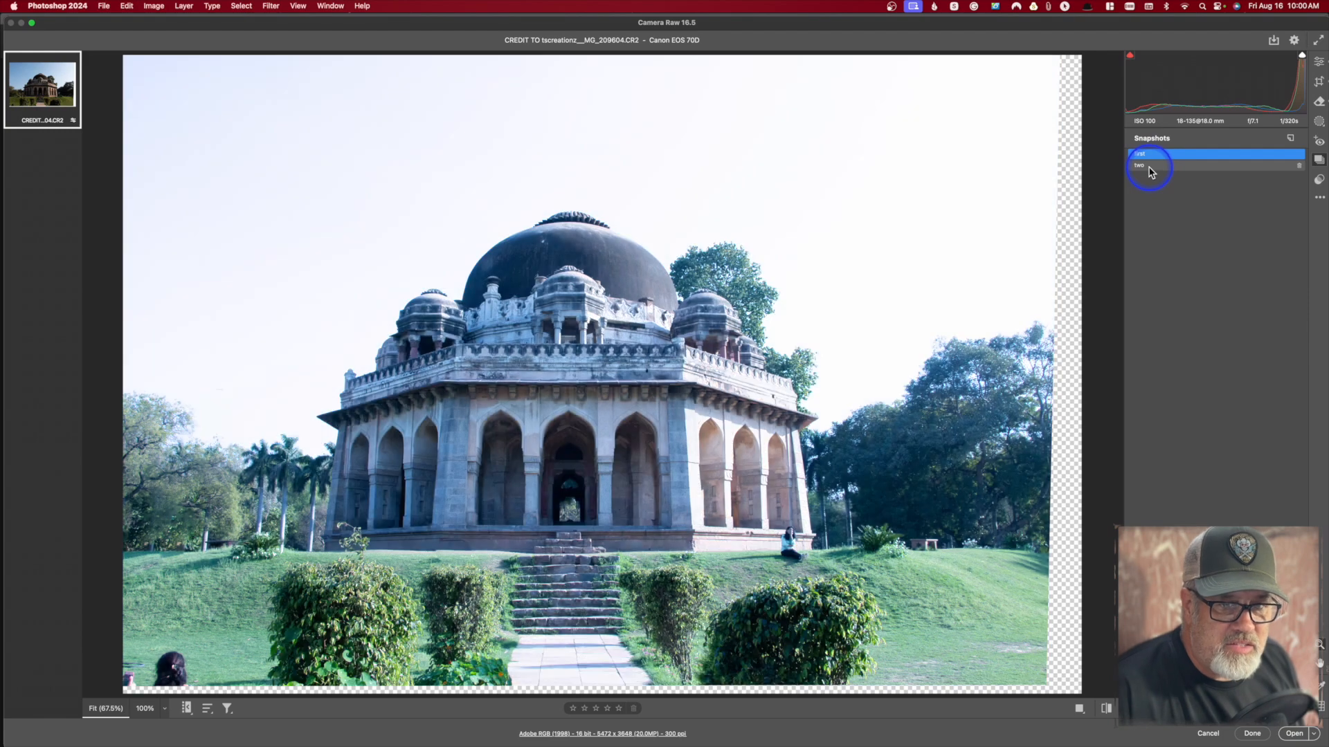
click(1150, 171)
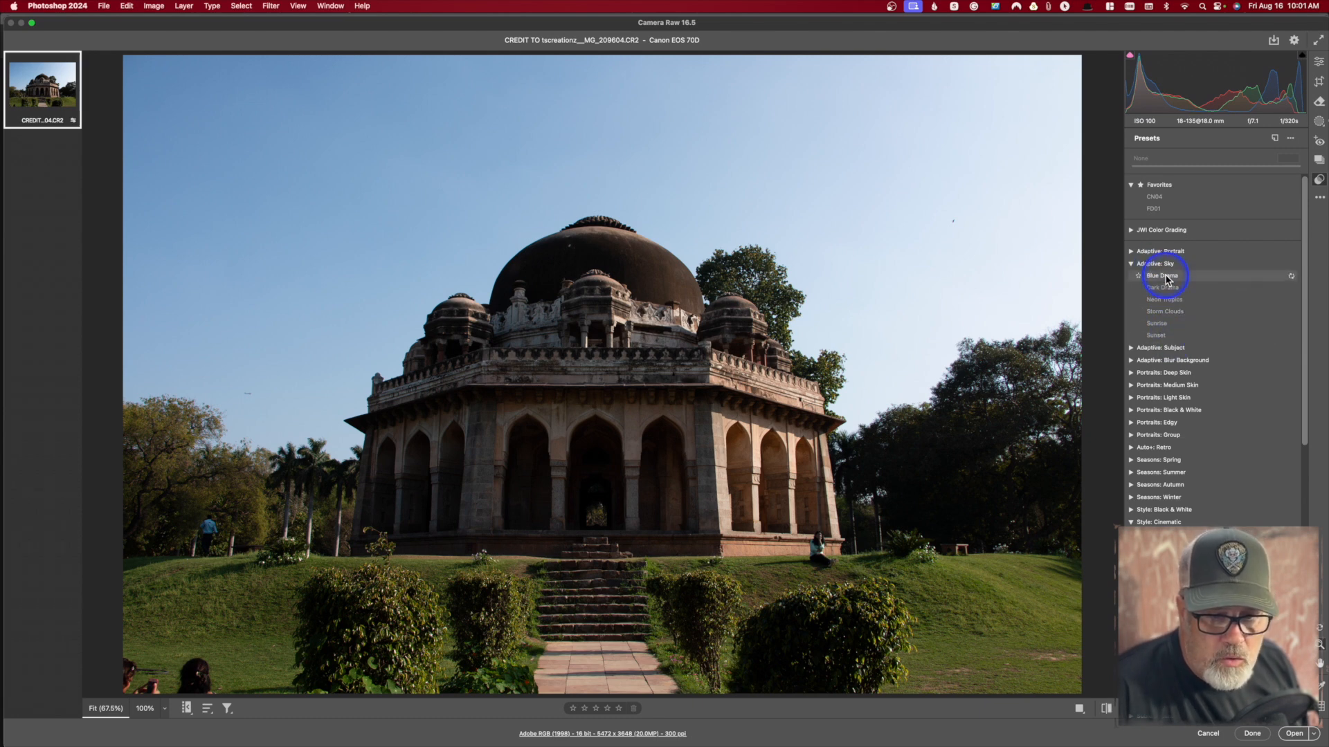
Apply the Adaptive: Sky preset Dark Drama at an amount of 60 and the Seasons: Spring preset SP02.
click(1169, 289)
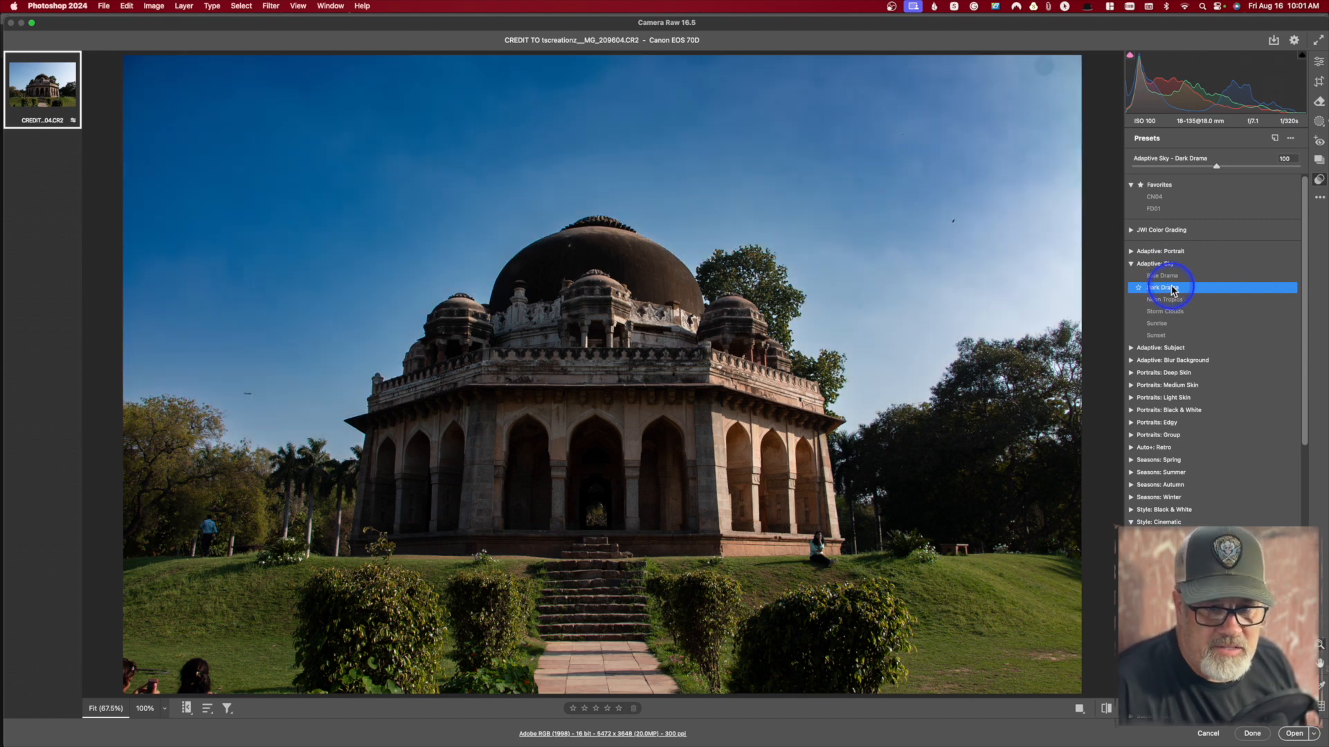
drag(1218, 169, 1185, 201)
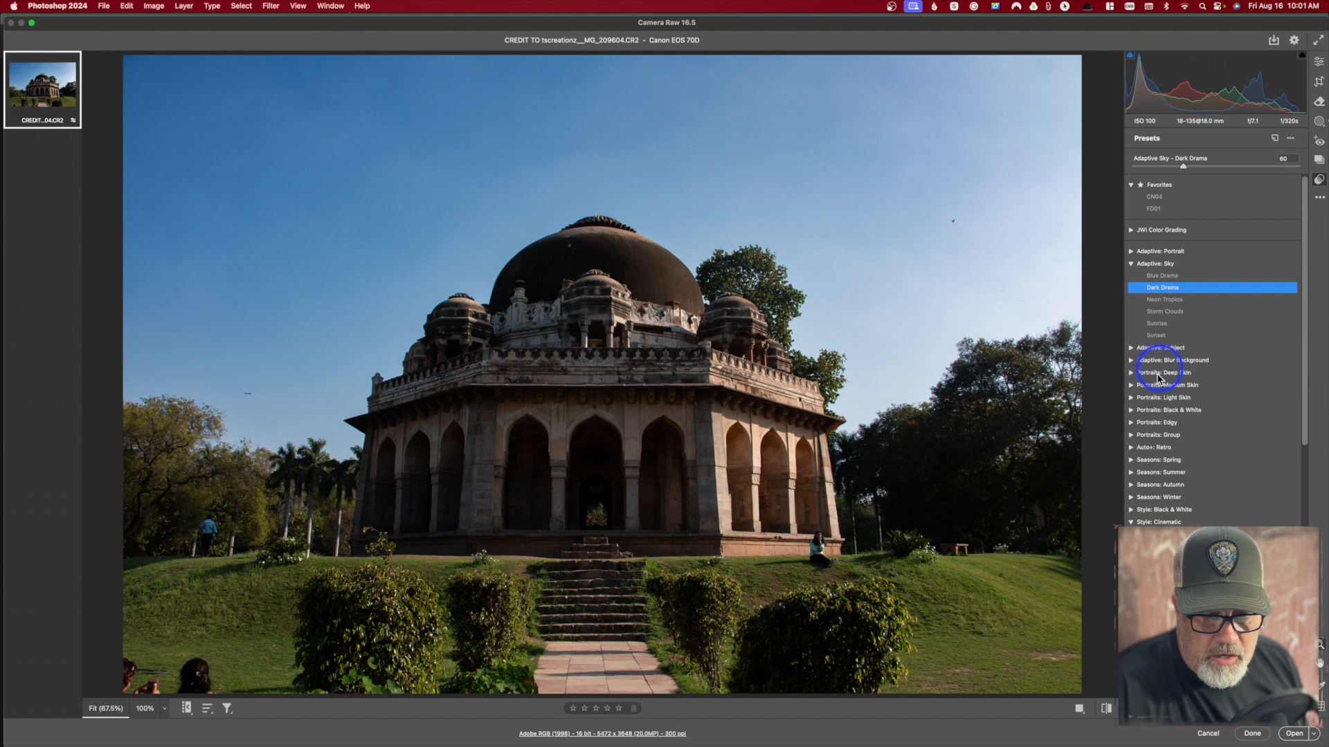
click(1131, 460)
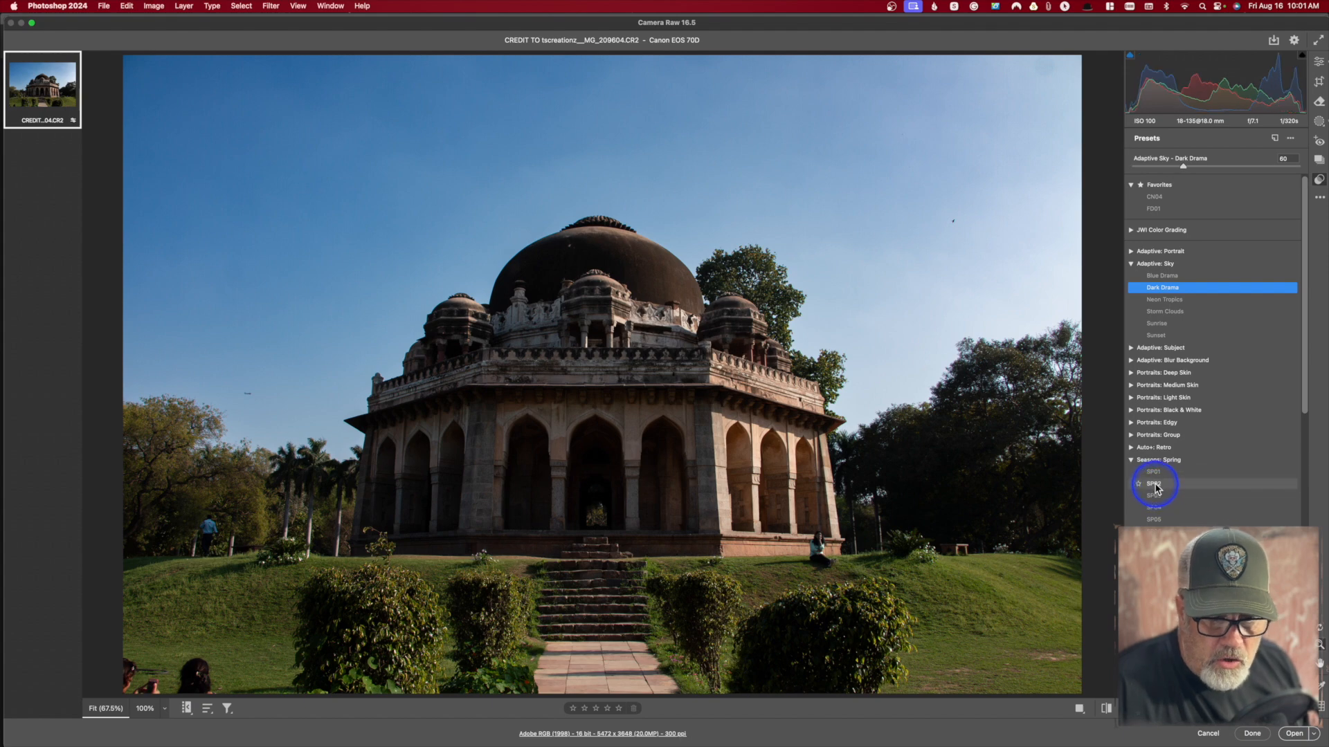
click(1155, 484)
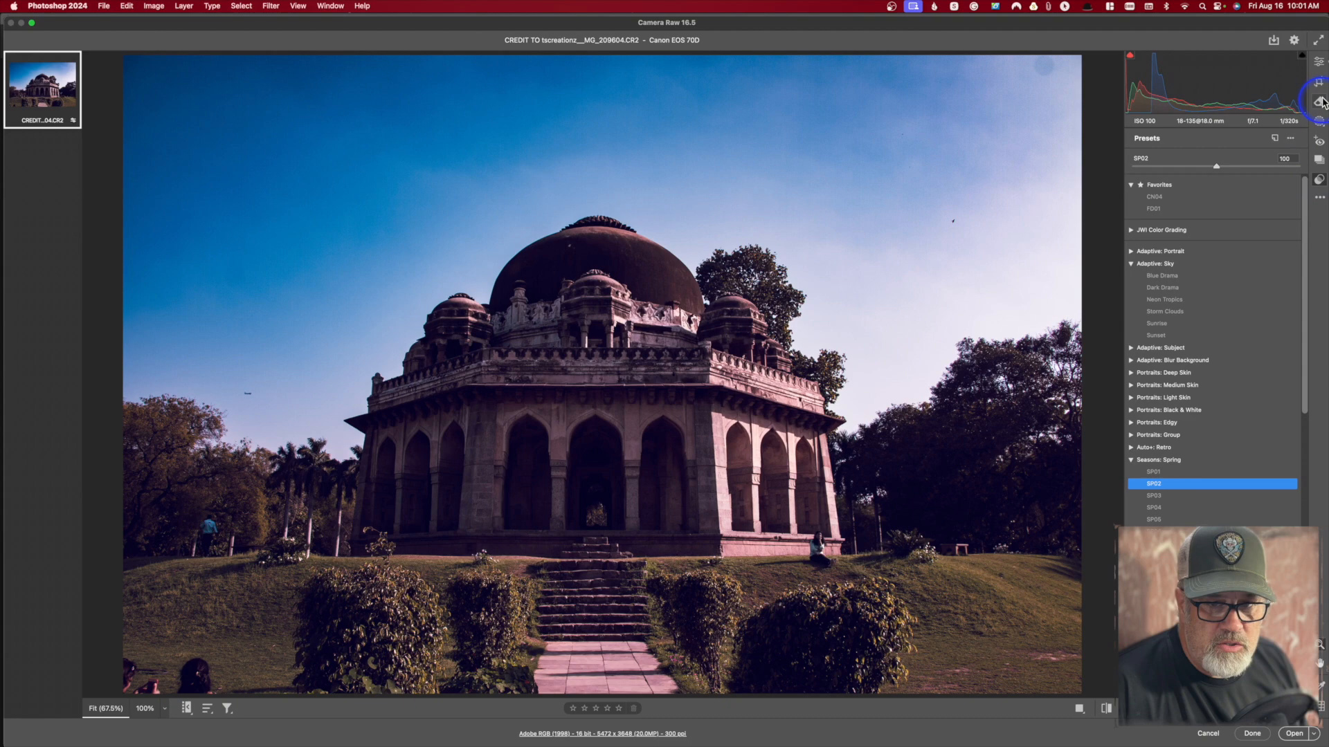
Examine the Light and Color adjustments that the applied preset made to the photo.
click(1319, 64)
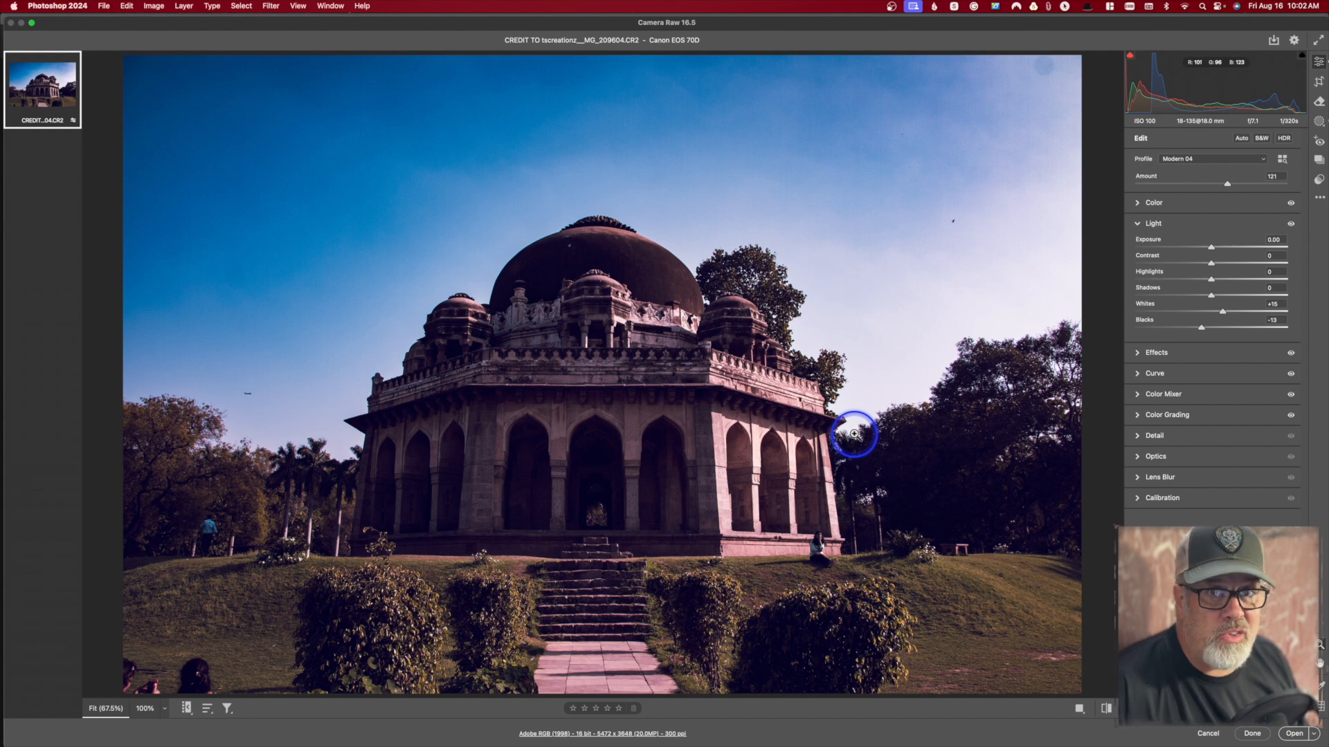
click(1139, 204)
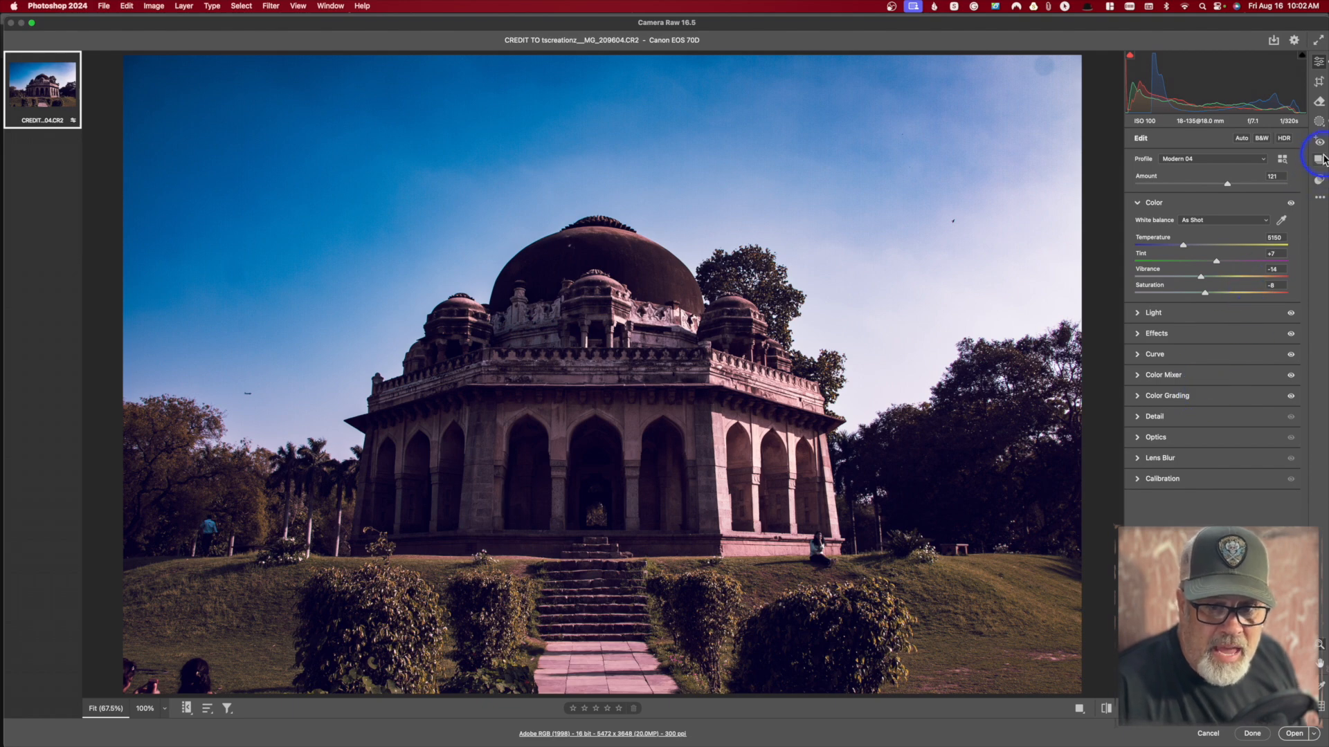
click(1319, 179)
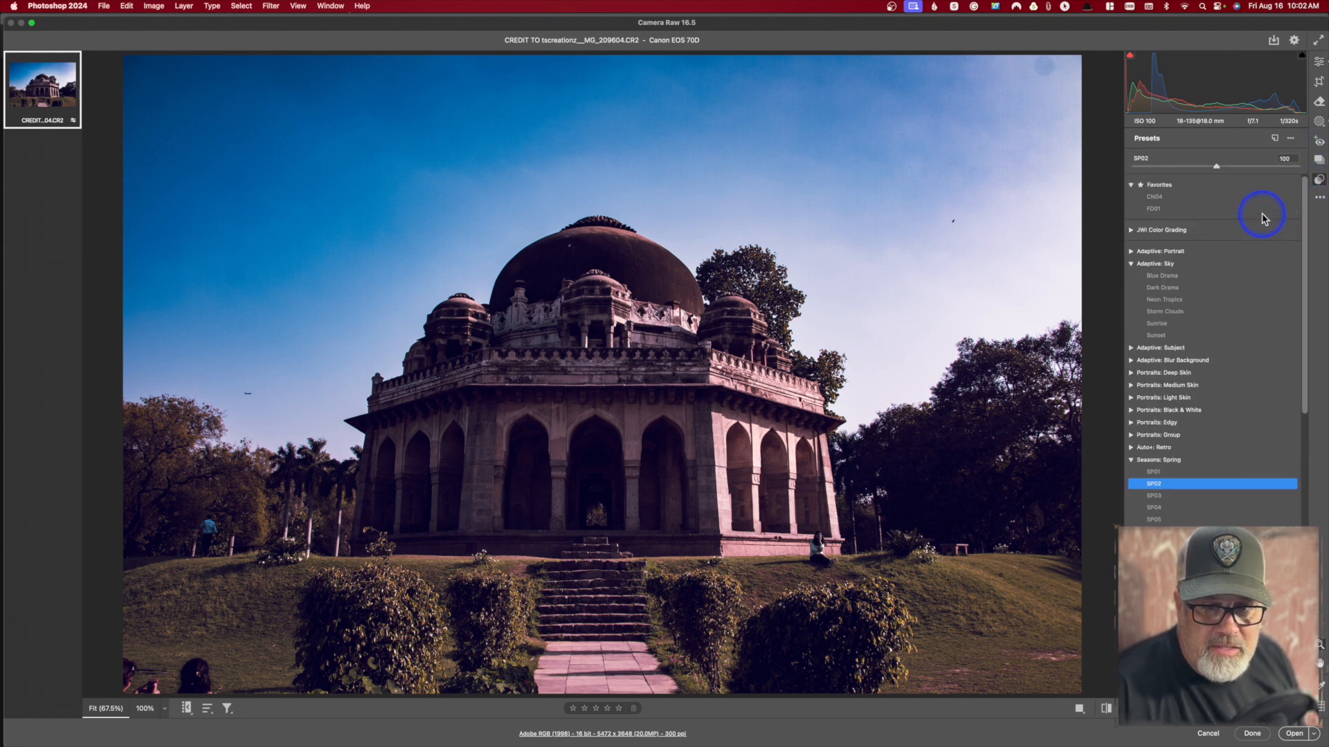
click(1276, 139)
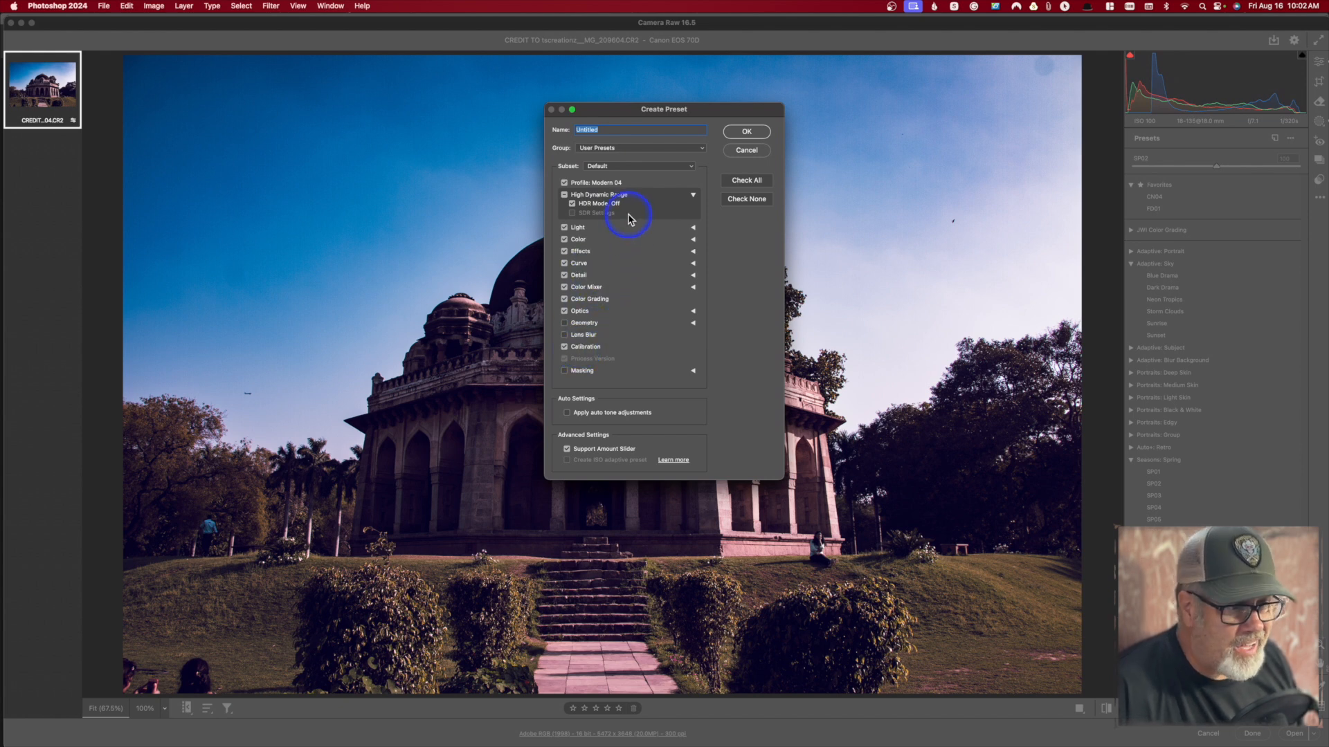
click(565, 275)
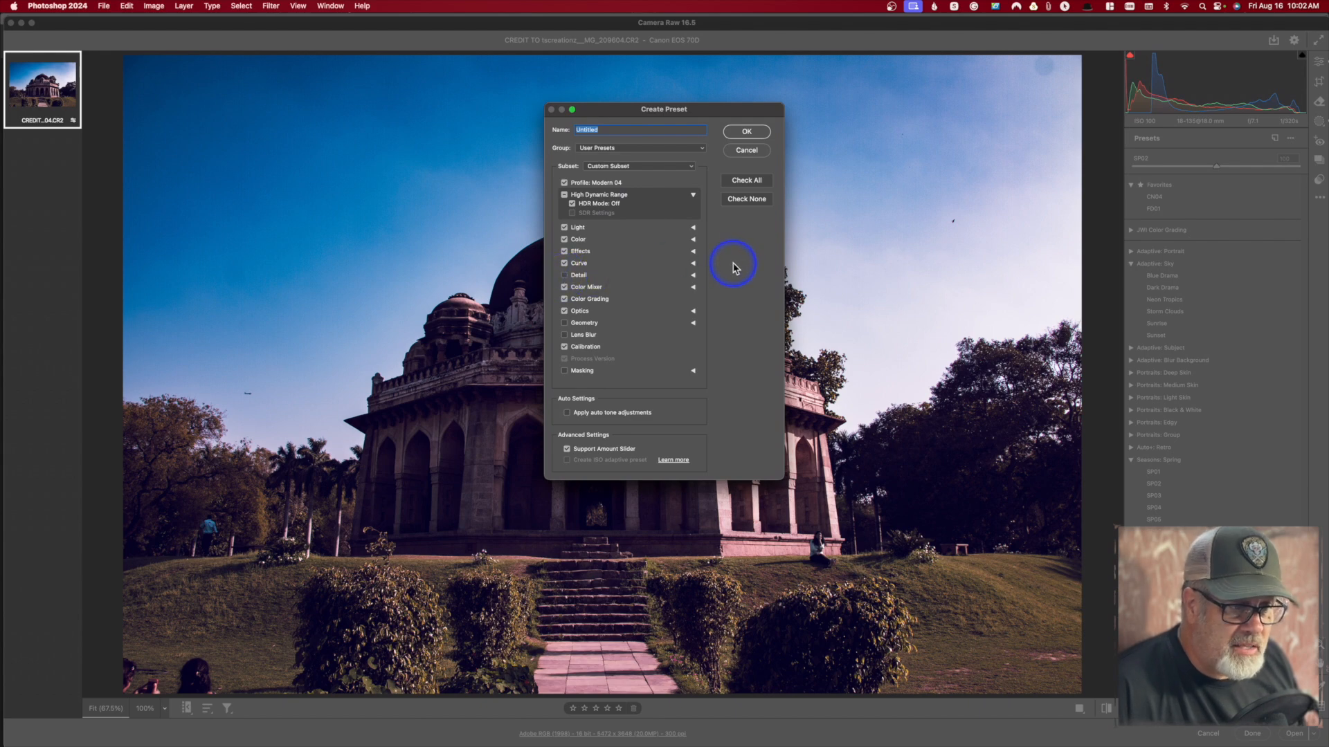
click(748, 151)
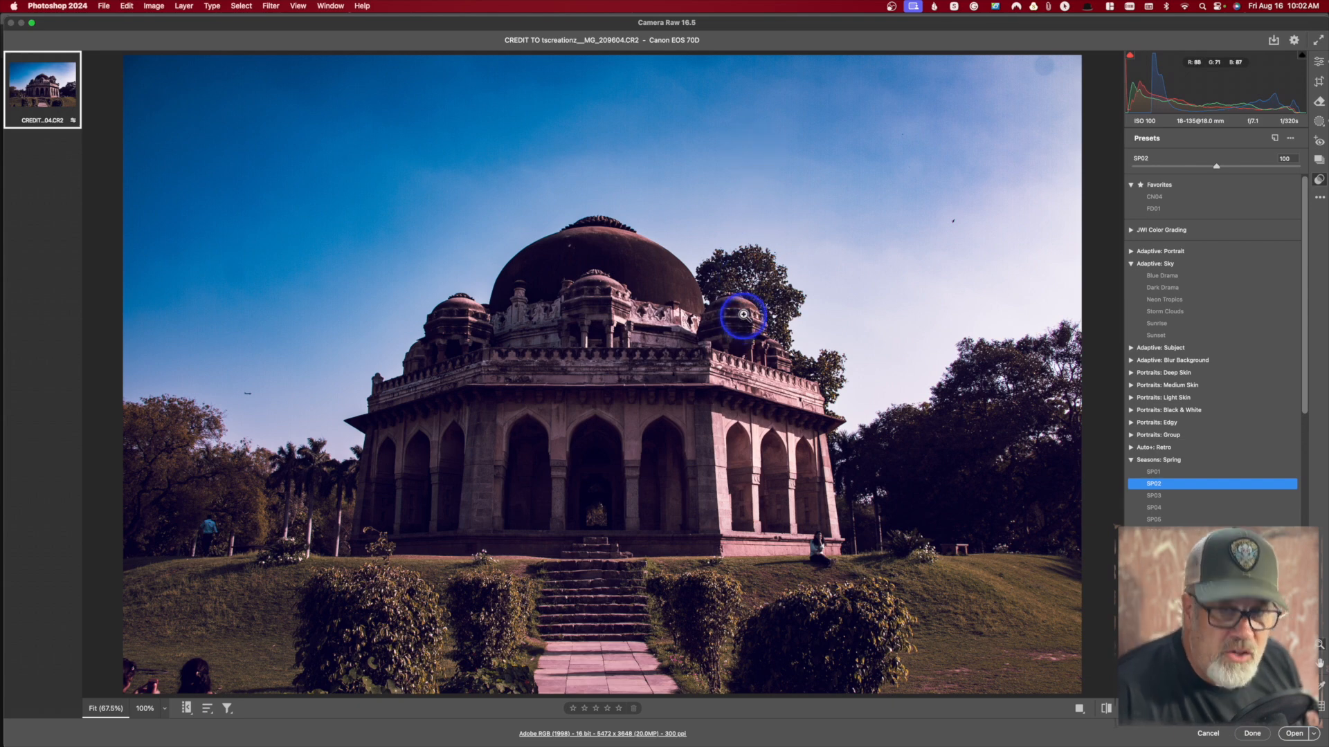